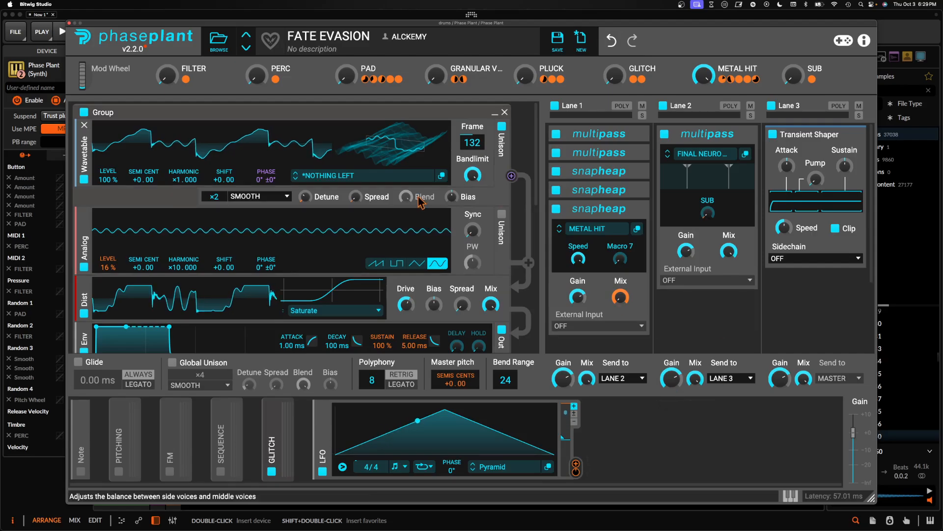
Look over the loaded FATE EVASION preset and replace it with a new empty preset
scroll(295, 245, down, 10)
scroll(295, 246, up, 15)
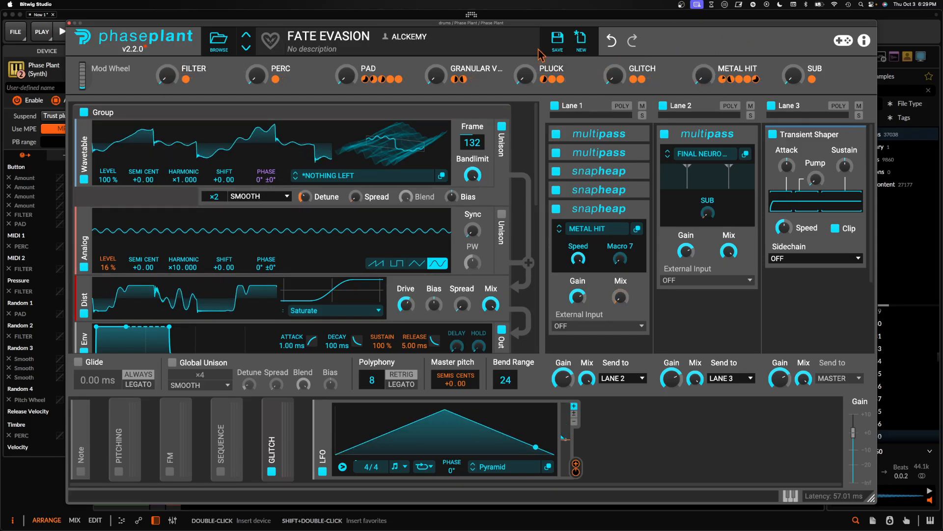
click(583, 43)
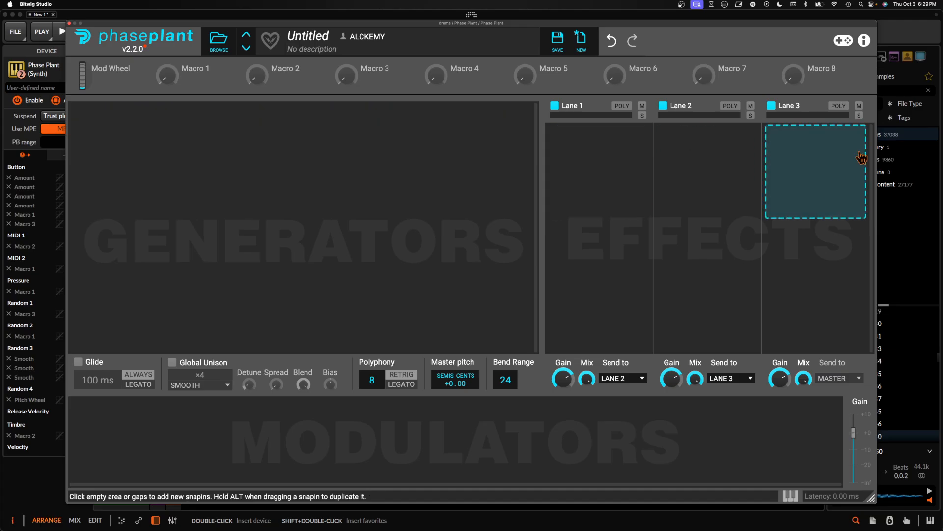
Add a Transient Shaper effect to Lane 3 and a Wavetable generator to the empty generator area
click(825, 156)
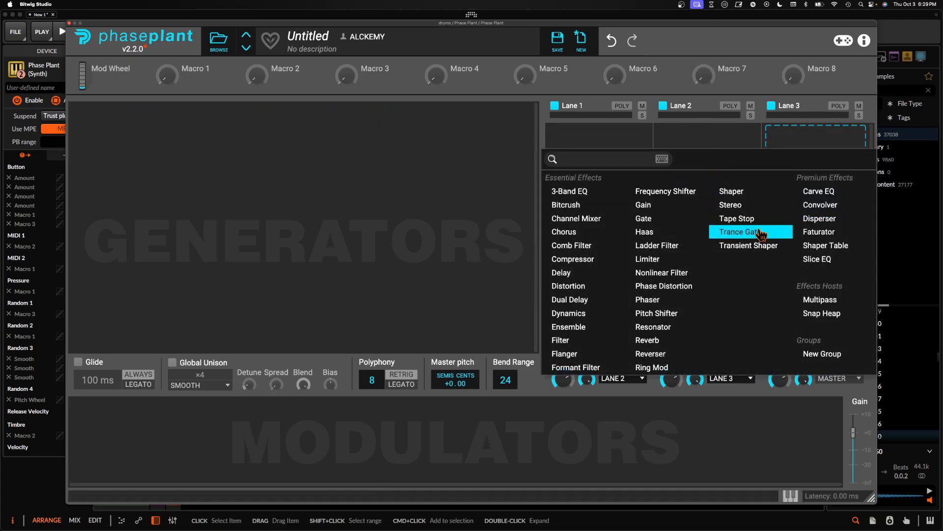
click(746, 245)
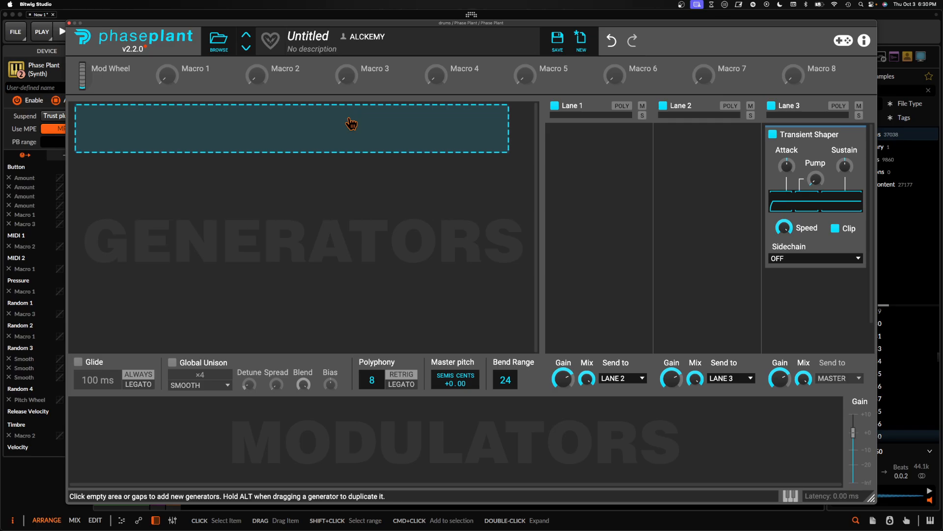
click(351, 124)
click(391, 212)
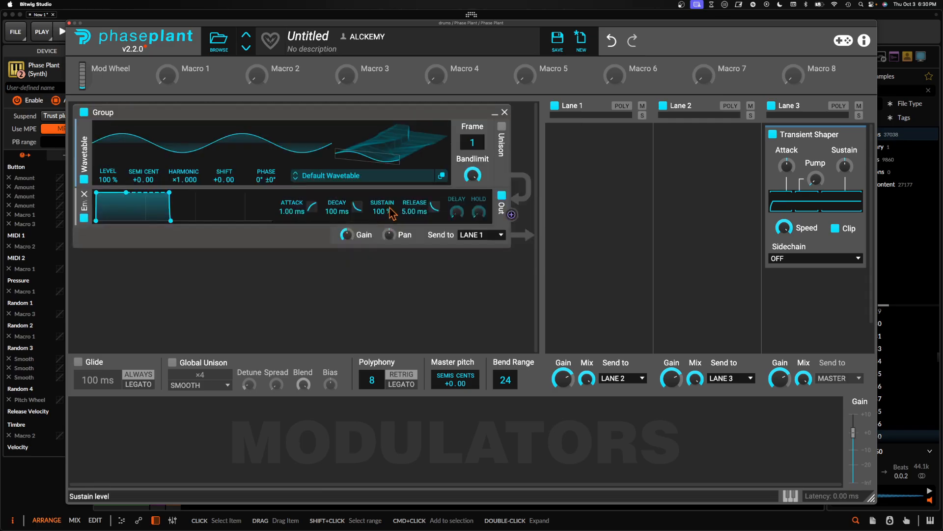
Draw frame 1's harmonics in the wavetable editor: second harmonic about -11 dB, a hump around harmonic 30, tapering towards the highs, and close the editor
click(448, 166)
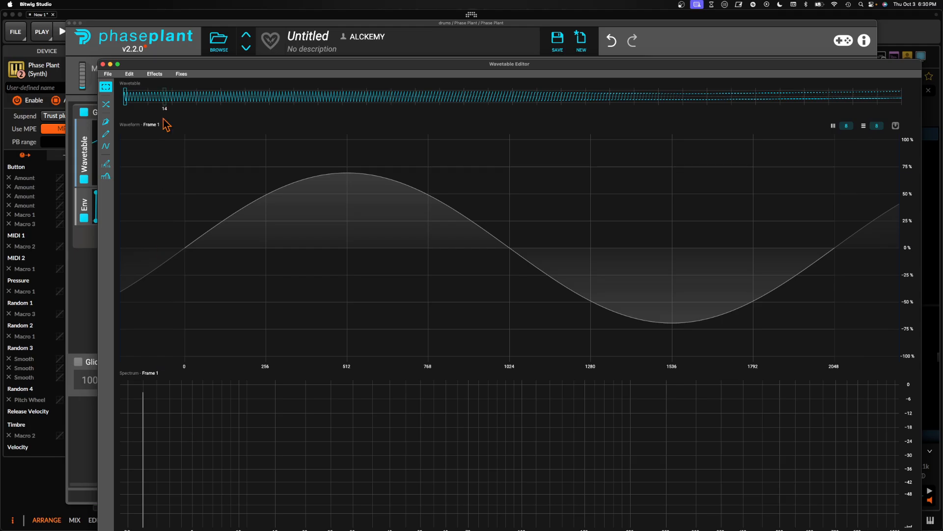
drag(155, 64, 87, 25)
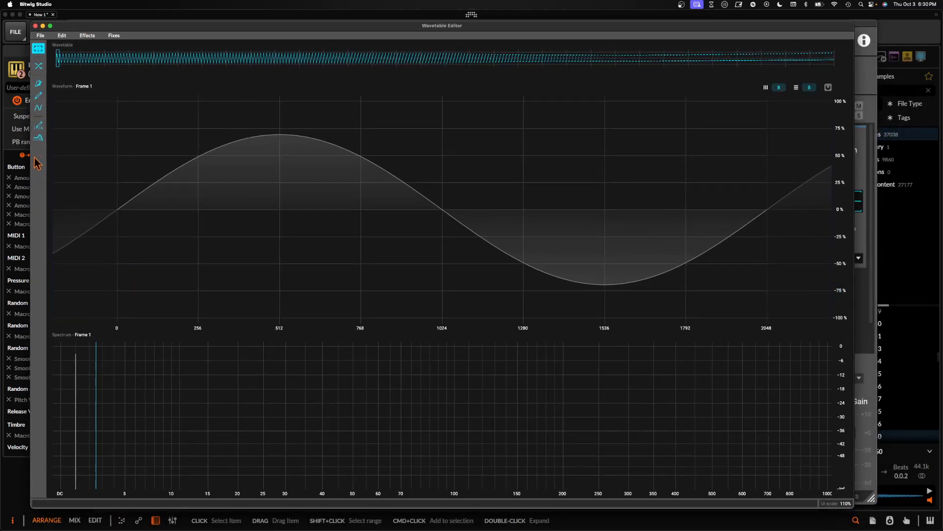
click(38, 125)
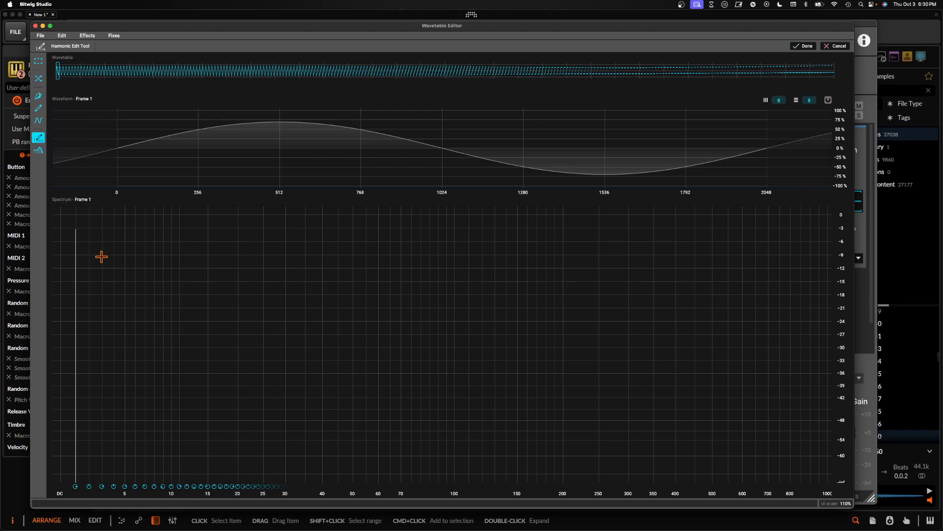
mouse_move(76, 249)
mouse_down()
mouse_move(75, 329)
mouse_move(87, 339)
mouse_move(87, 260)
mouse_move(308, 301)
mouse_move(526, 425)
mouse_move(688, 482)
mouse_up()
click(114, 271)
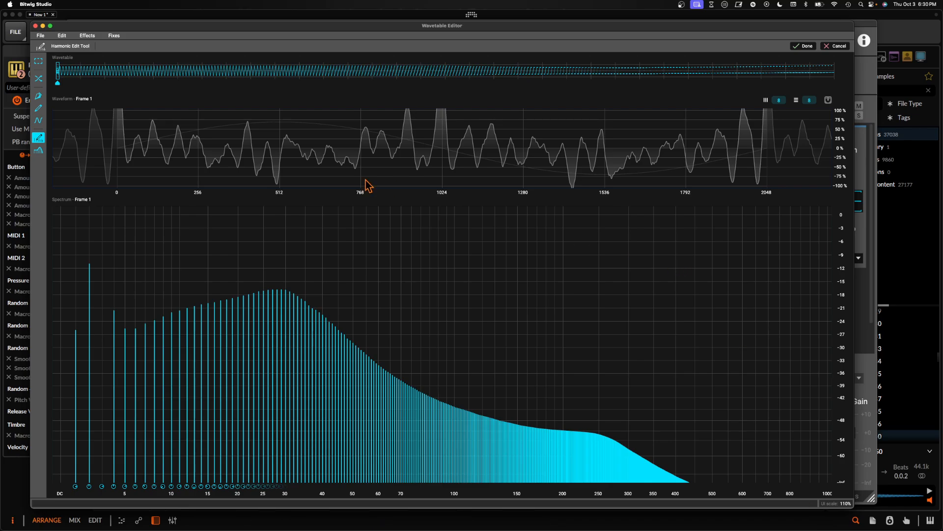
click(35, 26)
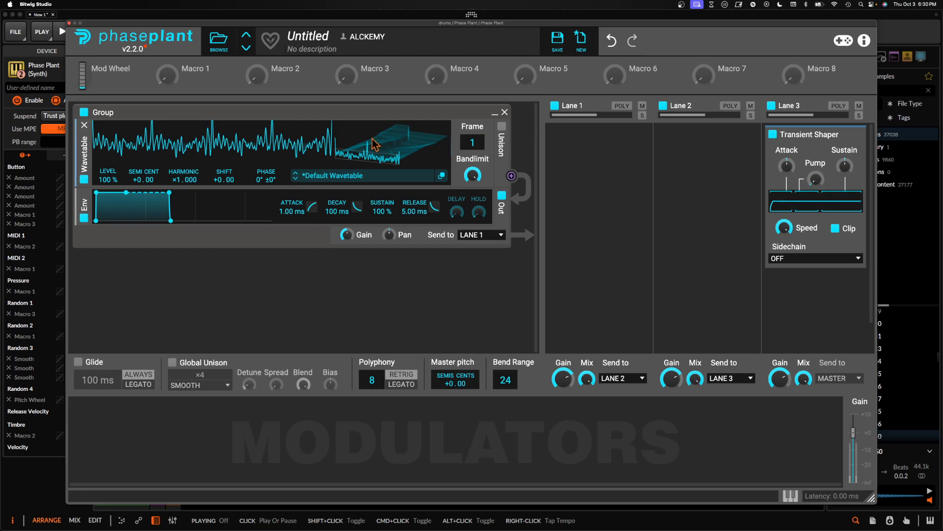
Shape the output envelope with about 23 ms attack, 208 ms decay, 33% sustain and 320 ms release
drag(126, 192, 217, 220)
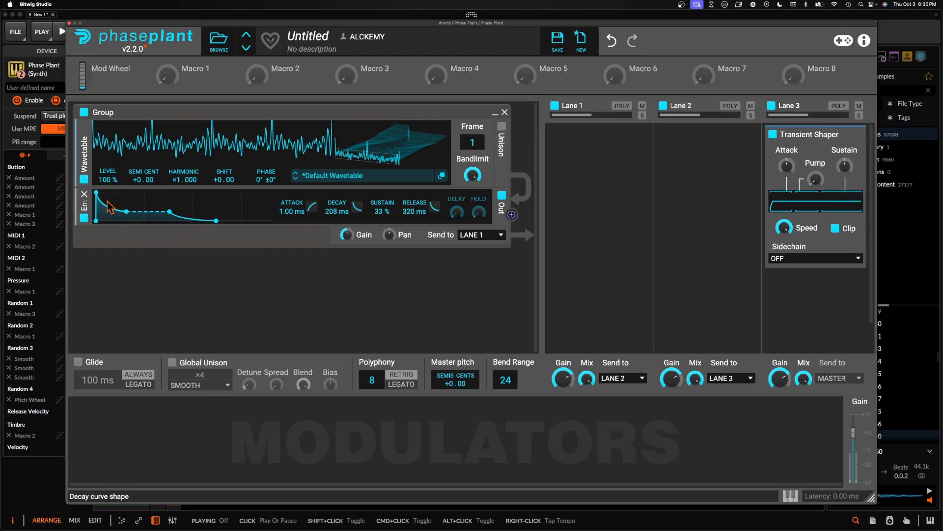
drag(96, 192, 99, 193)
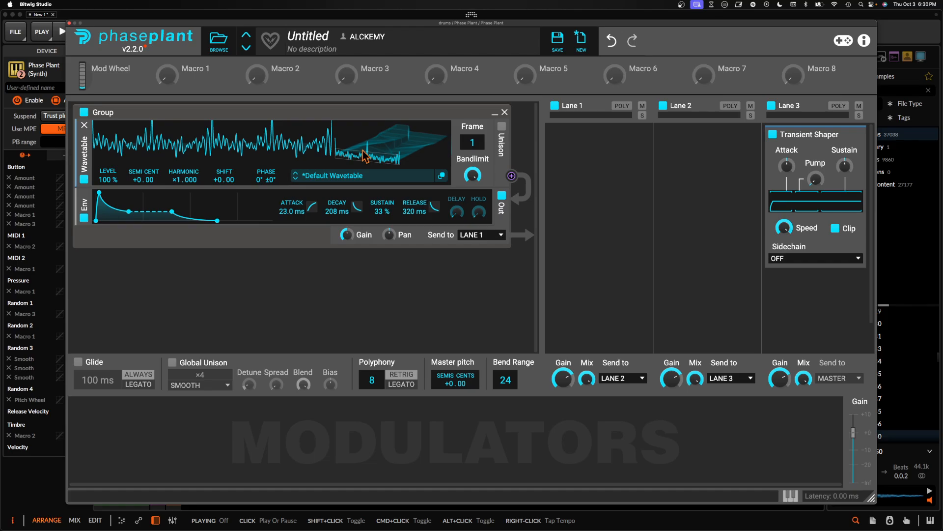
Redraw wavetable frame 119's harmonics with a maximum fundamental, almost no second harmonic, a fourth around -8 dB and a hump near harmonic 105
click(441, 176)
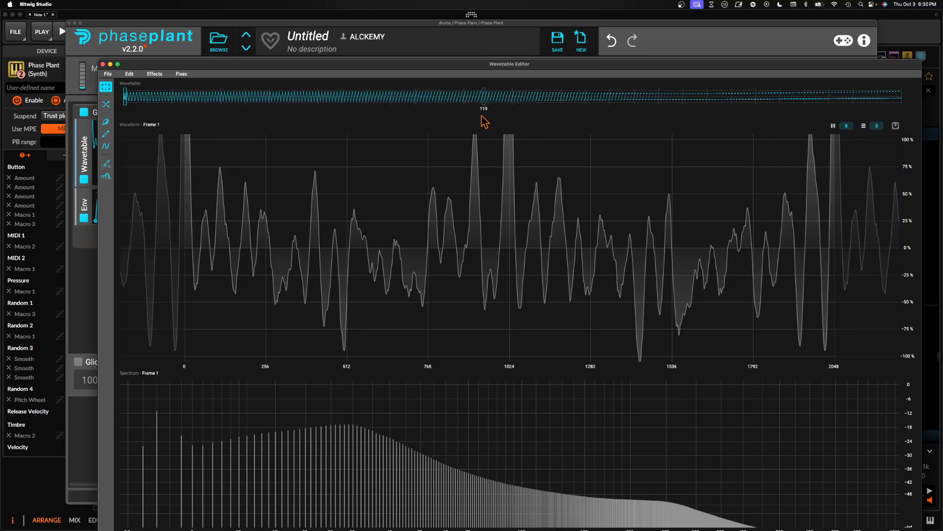
click(483, 98)
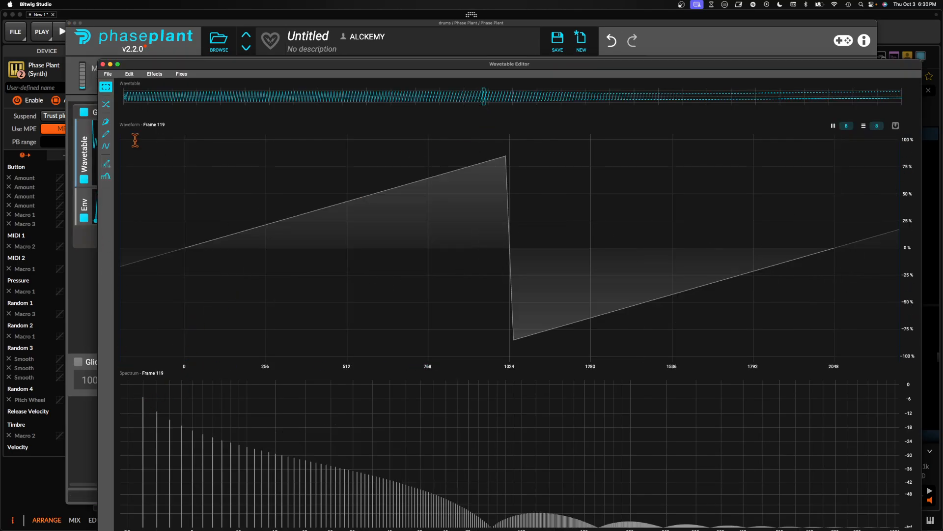
drag(180, 76, 130, 36)
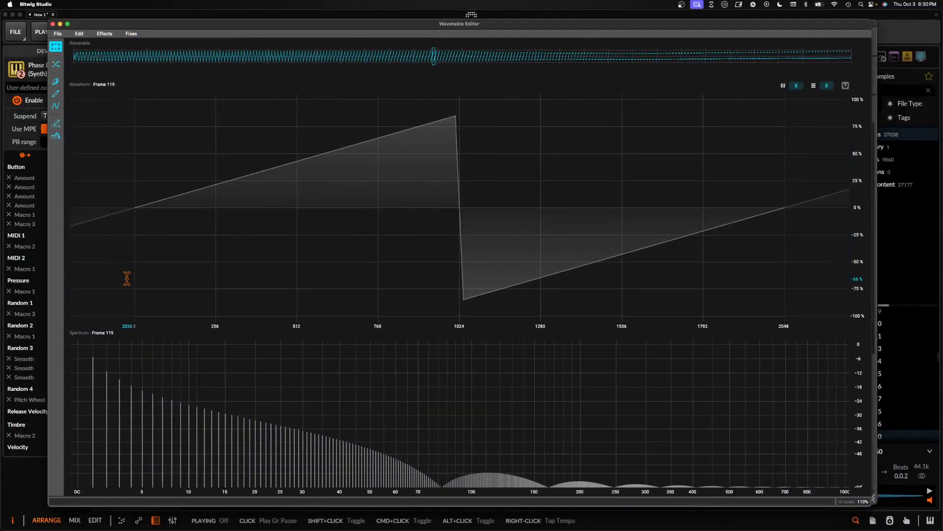
click(56, 135)
drag(93, 248, 95, 210)
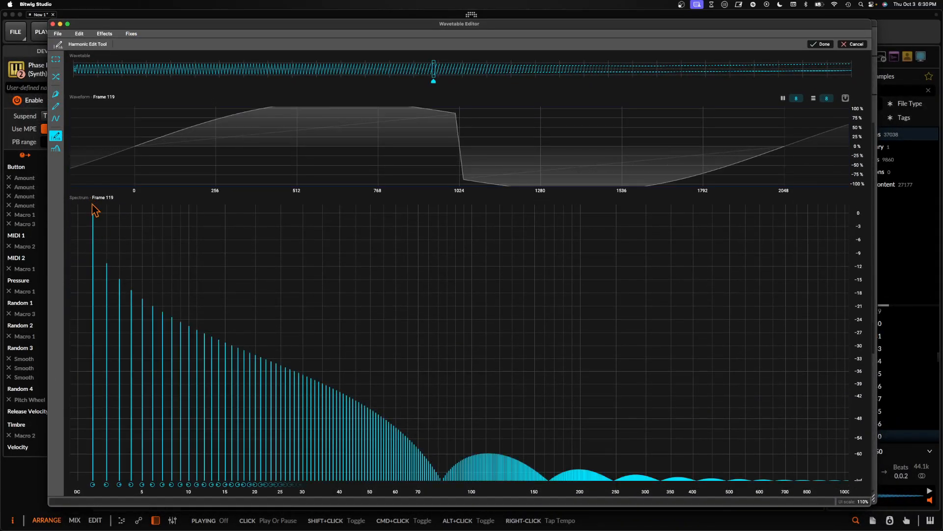
mouse_move(108, 276)
mouse_down()
mouse_move(152, 320)
mouse_move(128, 248)
mouse_up()
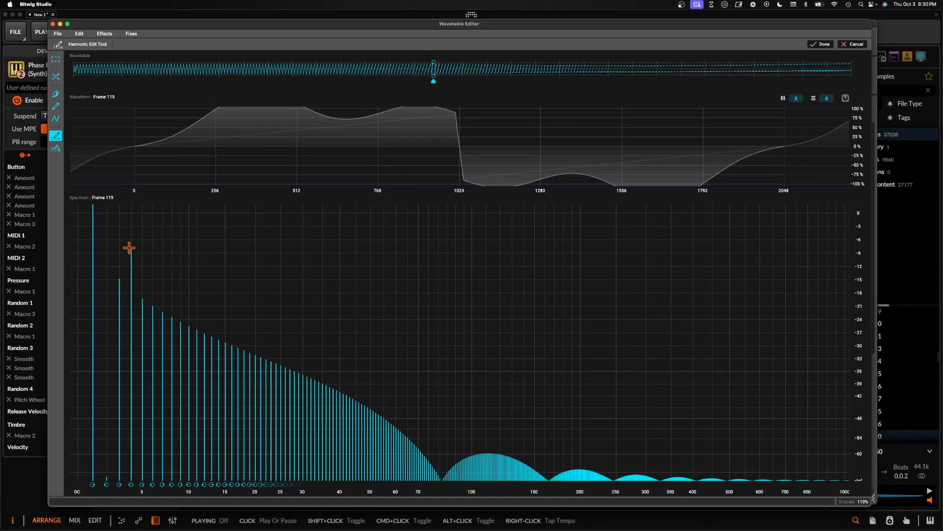
mouse_move(183, 321)
mouse_down()
mouse_move(183, 286)
mouse_move(259, 394)
mouse_move(356, 444)
mouse_up()
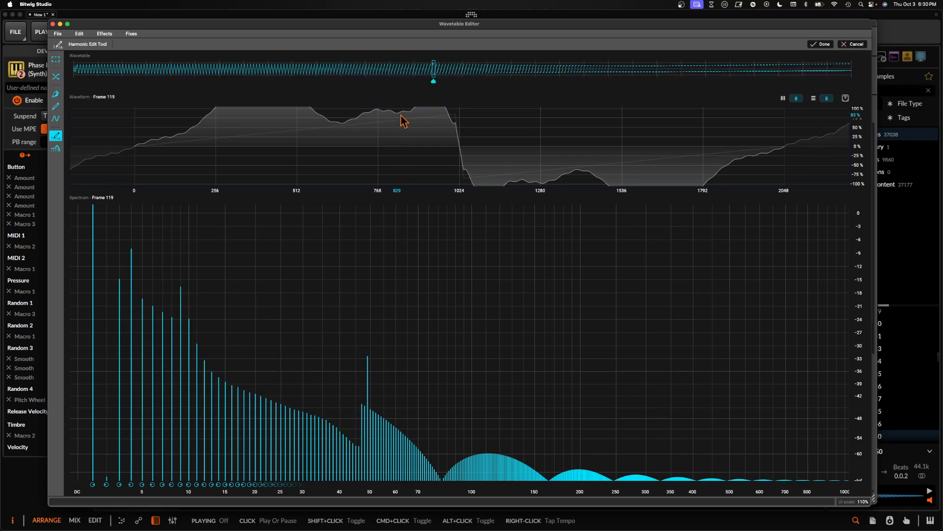
drag(396, 358, 651, 472)
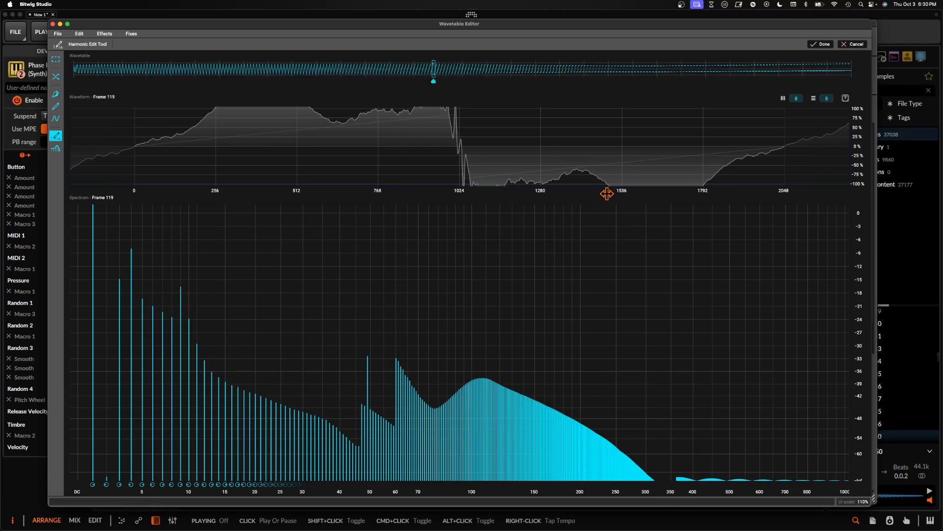
Redraw frame 201's harmonics with a fundamental around -4 dB, a reduced third harmonic, a raised 14th and peaks near harmonics 30 and 190
drag(624, 69, 683, 69)
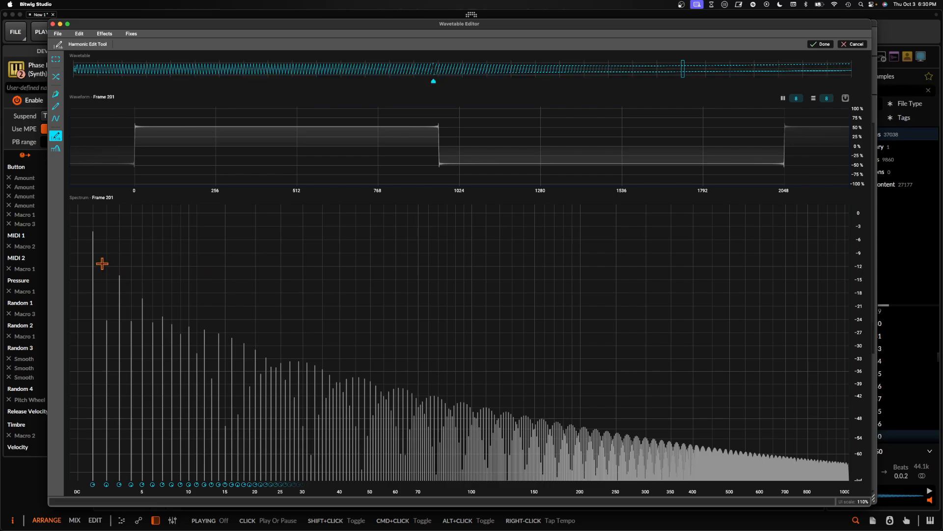
drag(101, 264, 93, 228)
drag(126, 312, 122, 405)
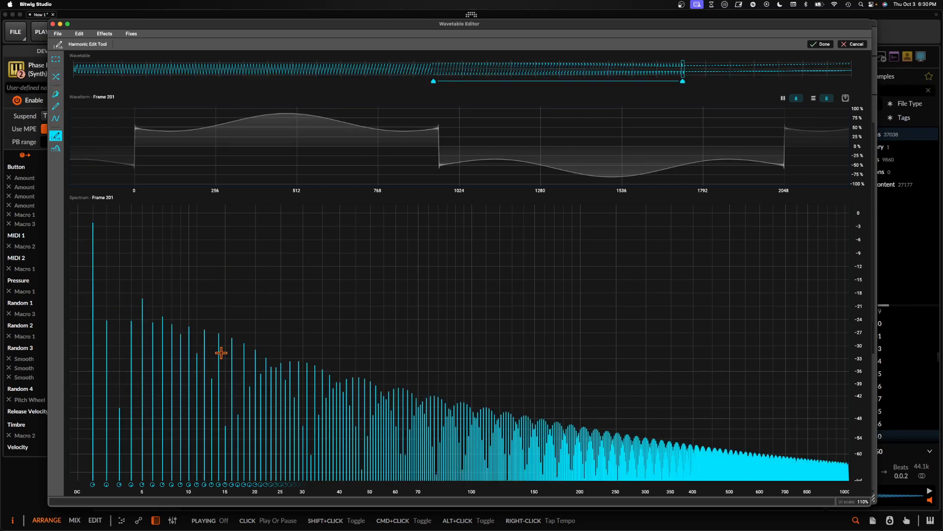
drag(222, 353, 221, 297)
mouse_move(290, 372)
mouse_down()
mouse_move(305, 289)
mouse_move(467, 388)
mouse_move(848, 476)
mouse_up()
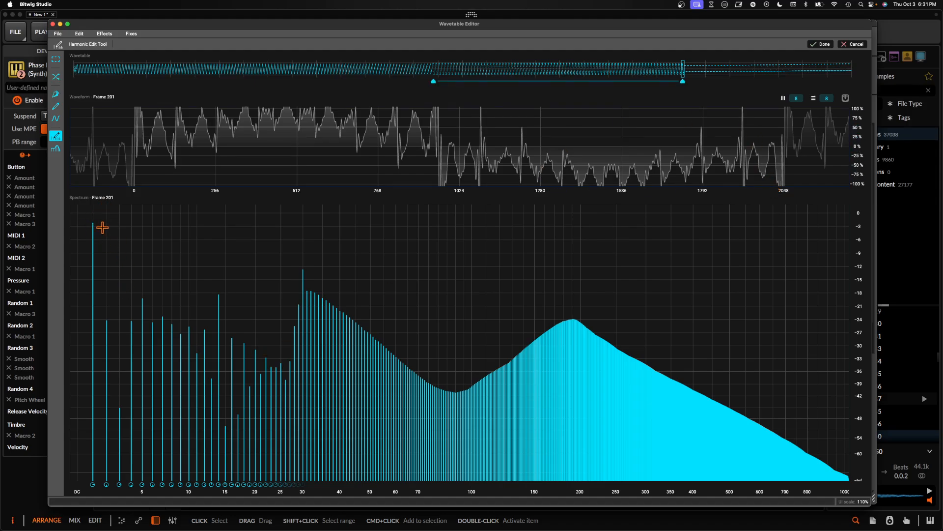
mouse_move(94, 223)
mouse_down()
mouse_move(78, 196)
mouse_move(93, 246)
mouse_move(93, 232)
mouse_up()
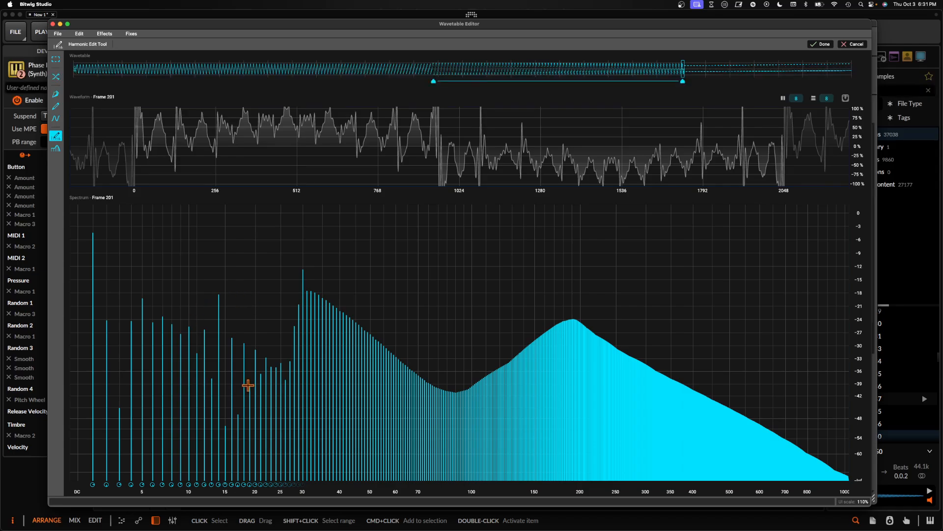
Redraw frame 256's harmonics with a maximum fundamental, almost no second harmonic and a gradual fall-off from about -24 dB across the rest
click(848, 69)
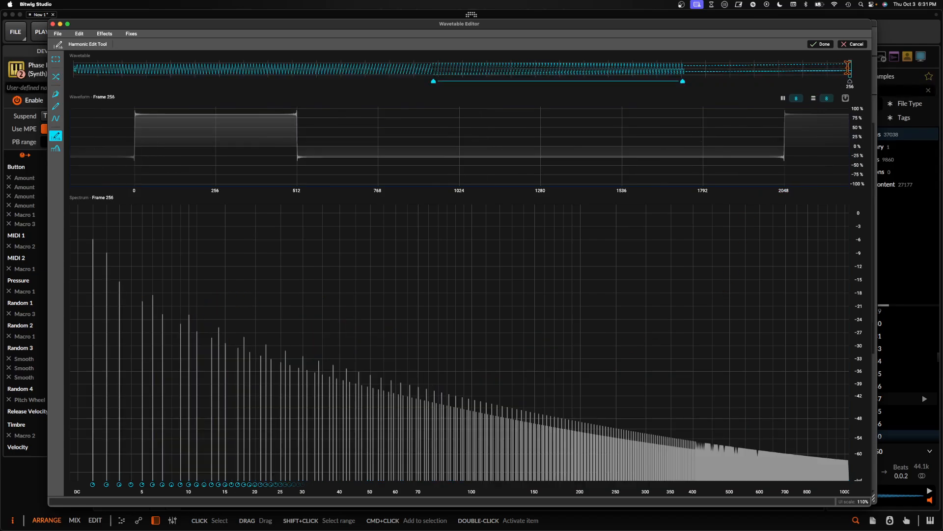
drag(103, 246, 96, 189)
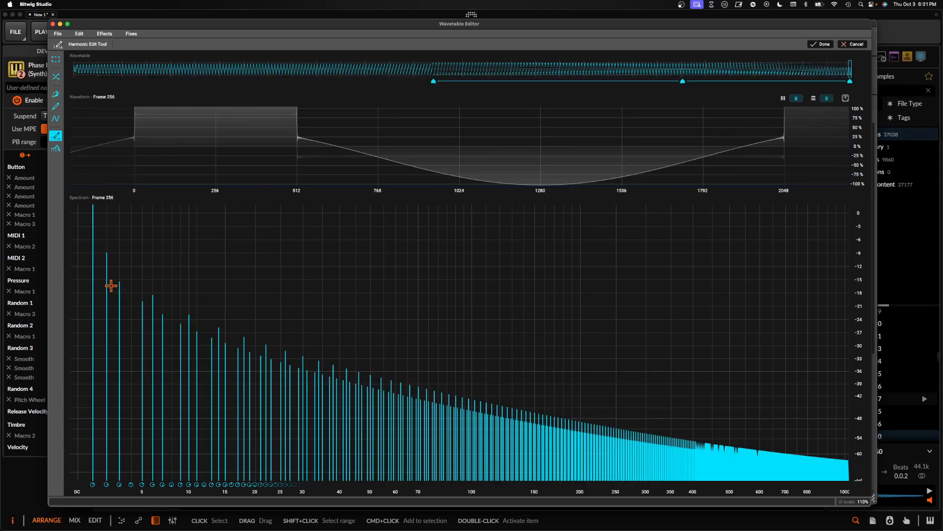
drag(111, 286, 127, 425)
drag(120, 295, 117, 251)
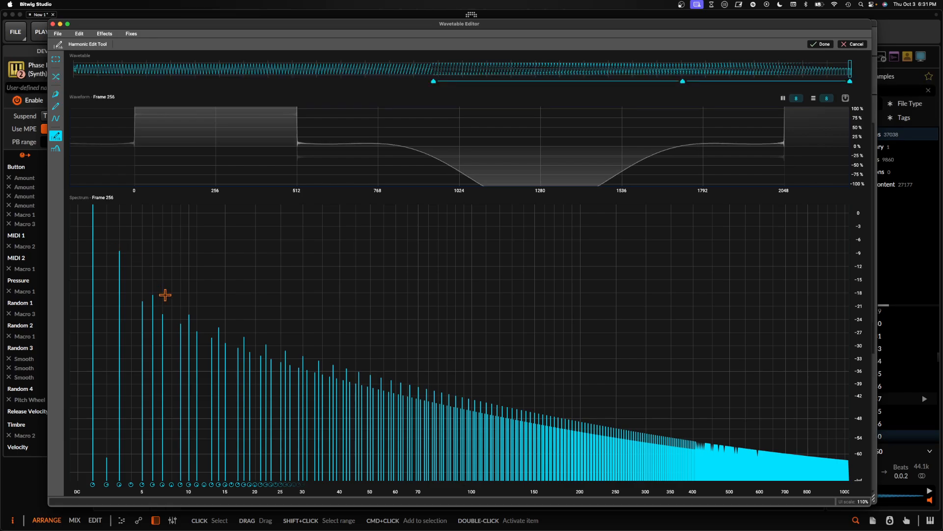
mouse_move(180, 316)
mouse_down()
mouse_move(187, 248)
mouse_move(221, 265)
mouse_up()
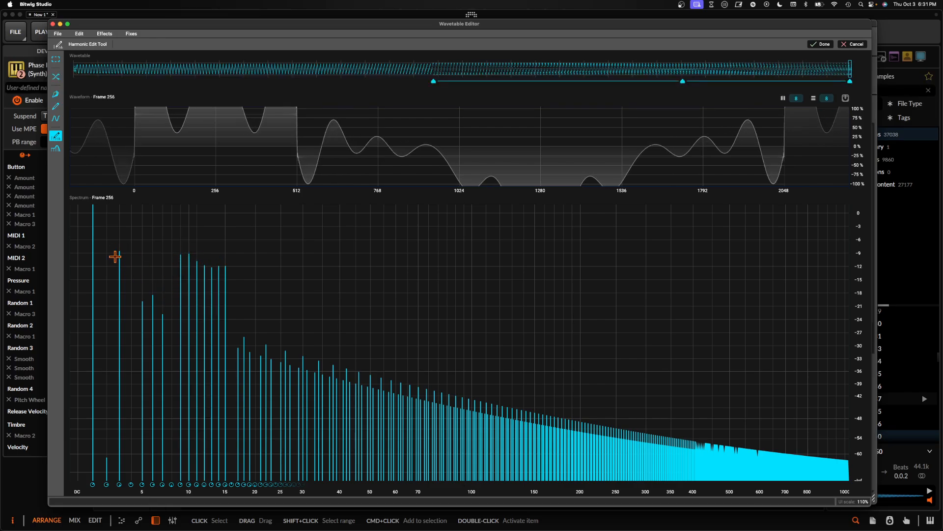
mouse_move(116, 220)
mouse_down()
mouse_move(358, 158)
mouse_move(806, 150)
mouse_up()
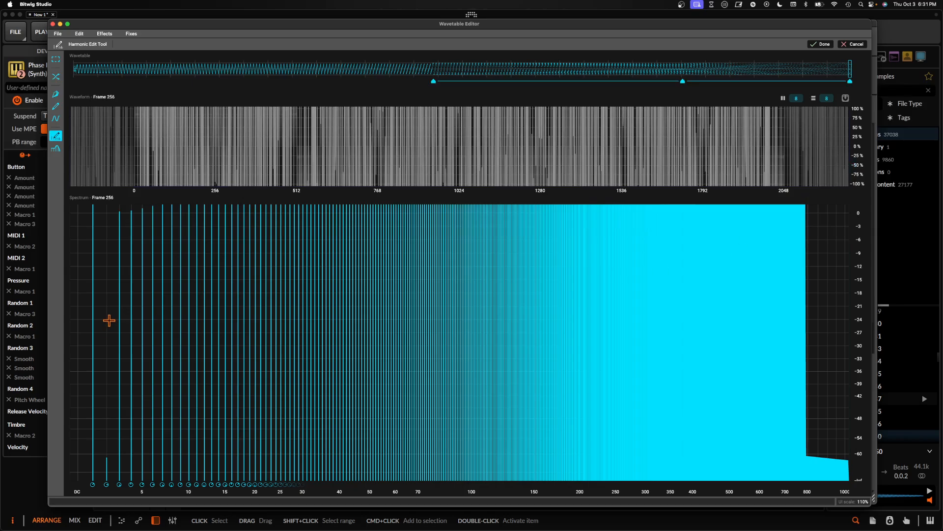
mouse_move(117, 322)
mouse_down()
mouse_move(263, 354)
mouse_move(479, 456)
mouse_up()
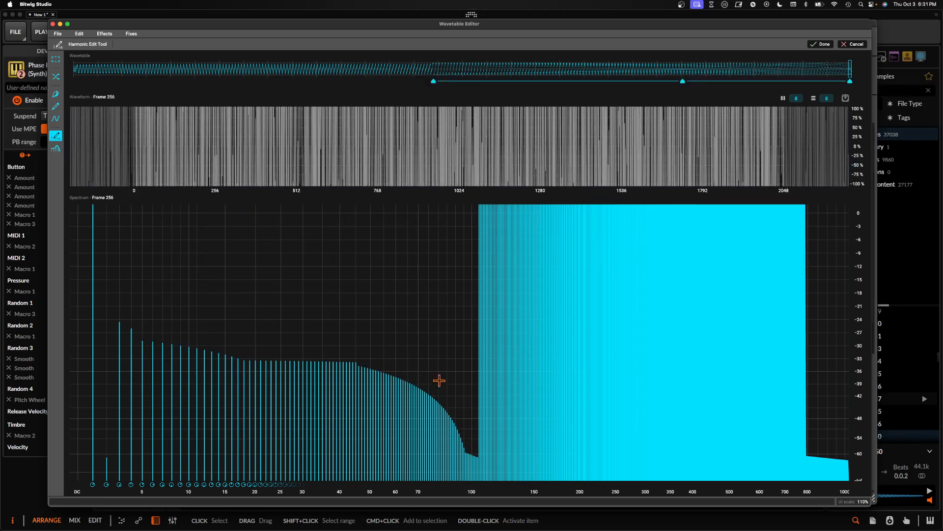
mouse_move(439, 380)
mouse_down()
mouse_move(636, 415)
mouse_move(825, 469)
mouse_up()
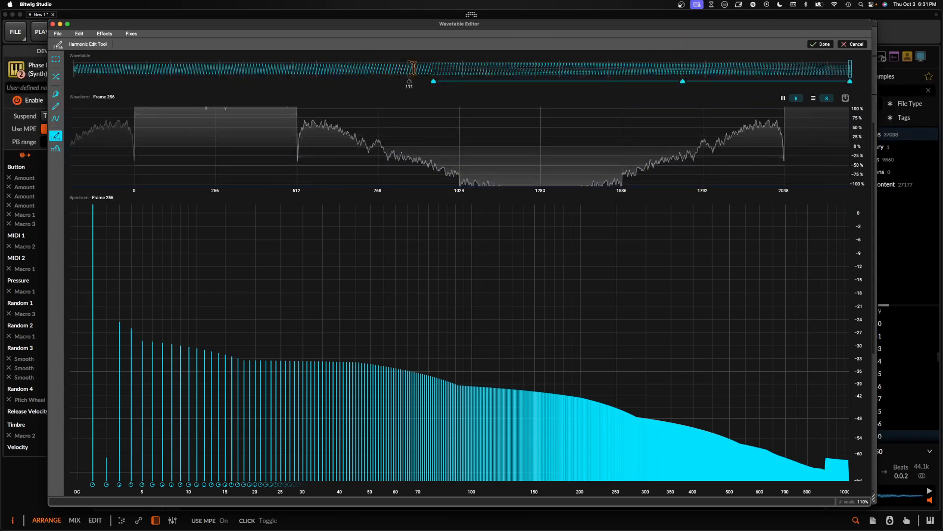
Morph linearly between the edited frames across the whole wavetable, apply the result and close the wavetable editor
mouse_move(412, 68)
mouse_down()
mouse_move(432, 69)
mouse_move(76, 64)
mouse_move(432, 58)
mouse_up()
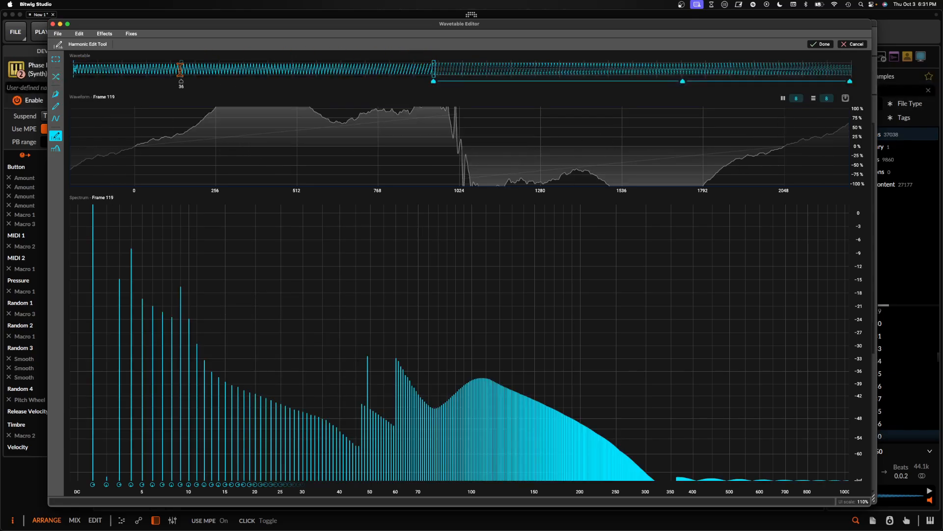
click(56, 77)
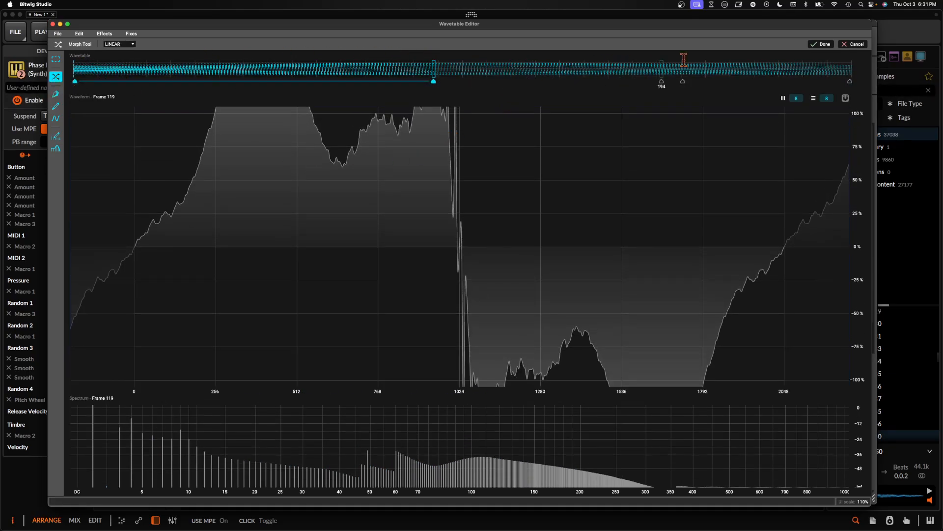
mouse_move(850, 68)
mouse_down()
mouse_move(152, 81)
mouse_move(73, 67)
mouse_up()
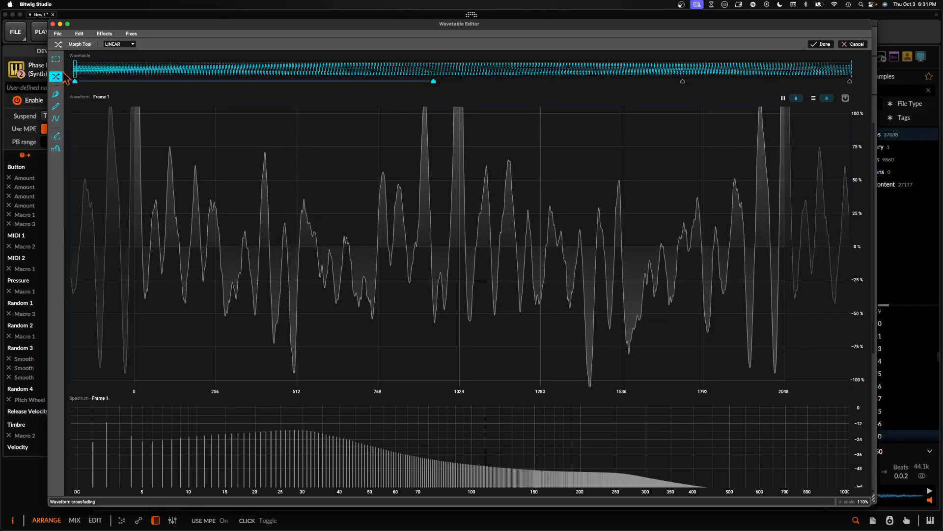
click(840, 44)
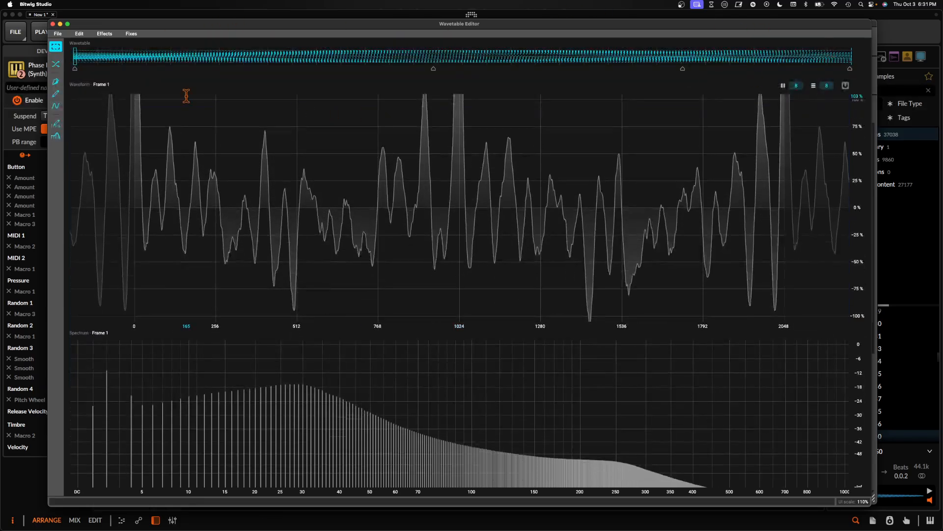
click(53, 24)
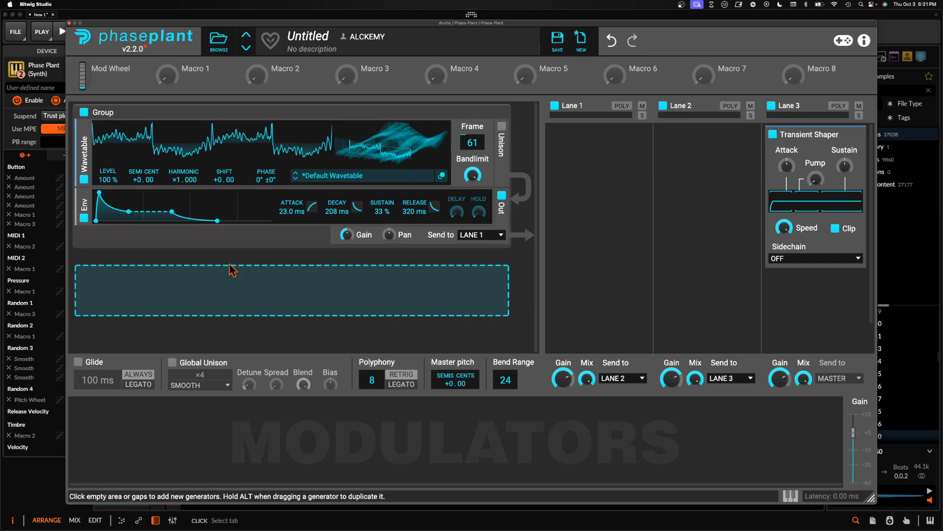
Move the edited wavetable oscillator below the envelope output and add a new default Wavetable generator above the envelope
drag(123, 176, 123, 233)
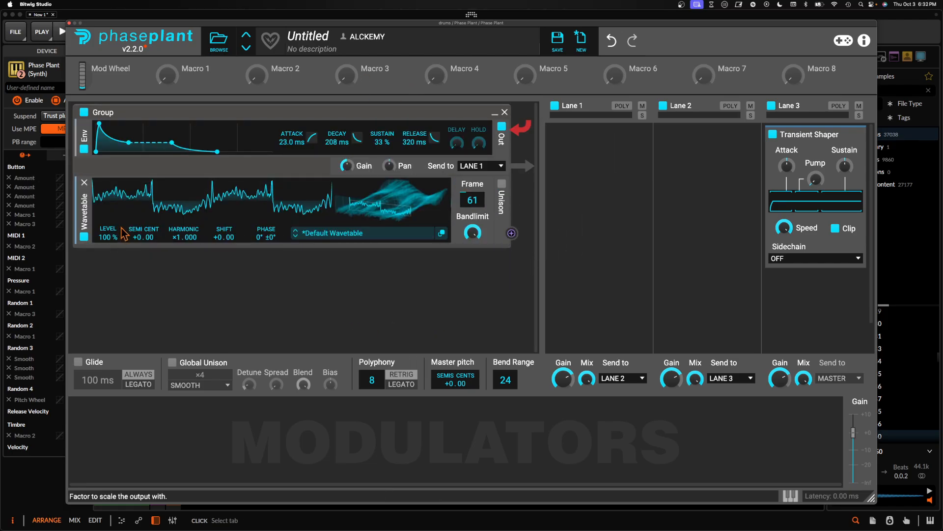
click(153, 119)
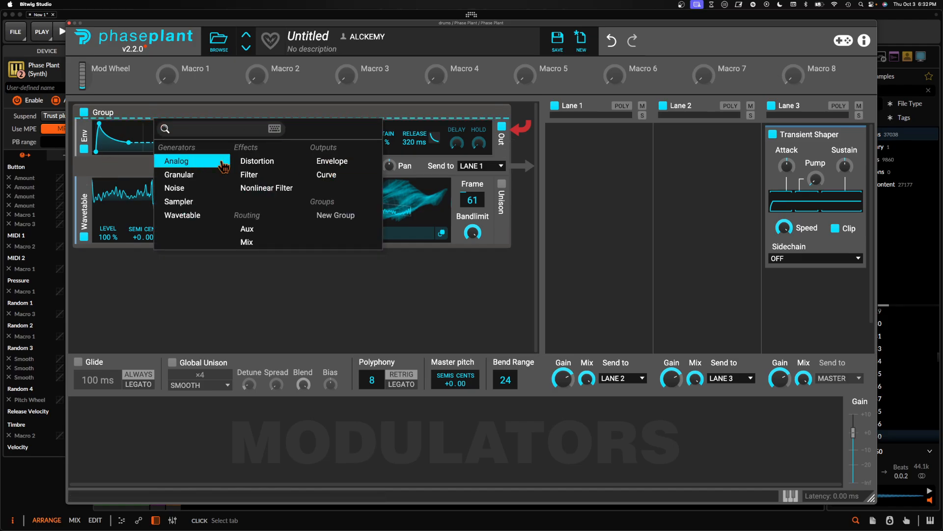
click(183, 215)
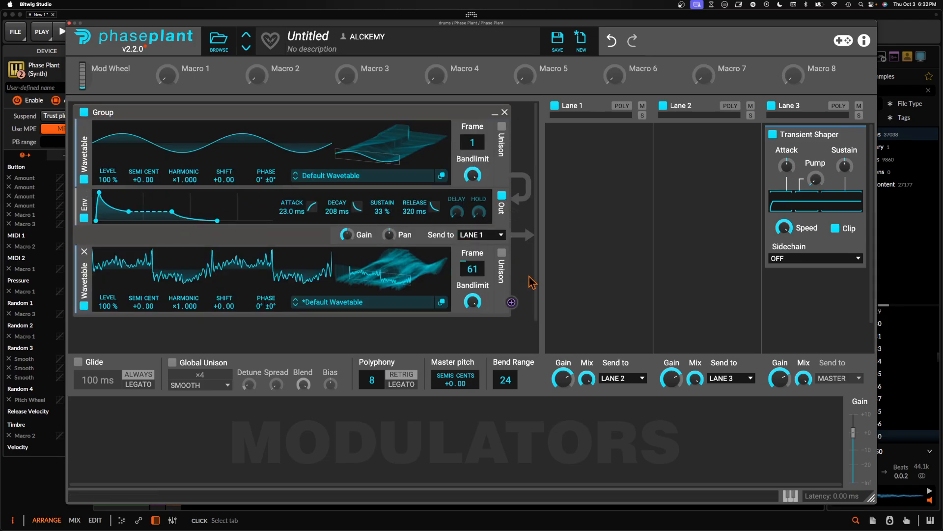
Modulate the upper wavetable's phase from the lower wavetable by about 94°, setting the lower one to harmonic ×3.323 and frame 44
drag(511, 302, 265, 177)
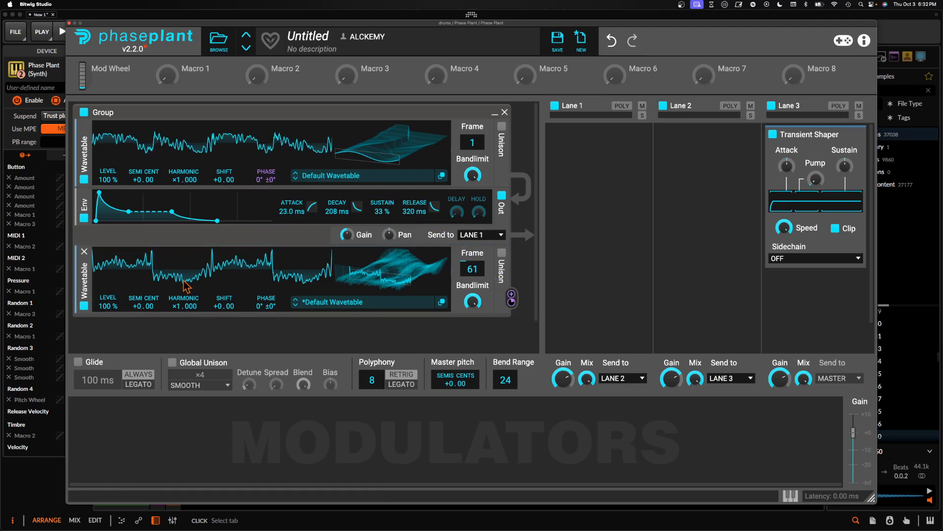
drag(193, 305, 192, 284)
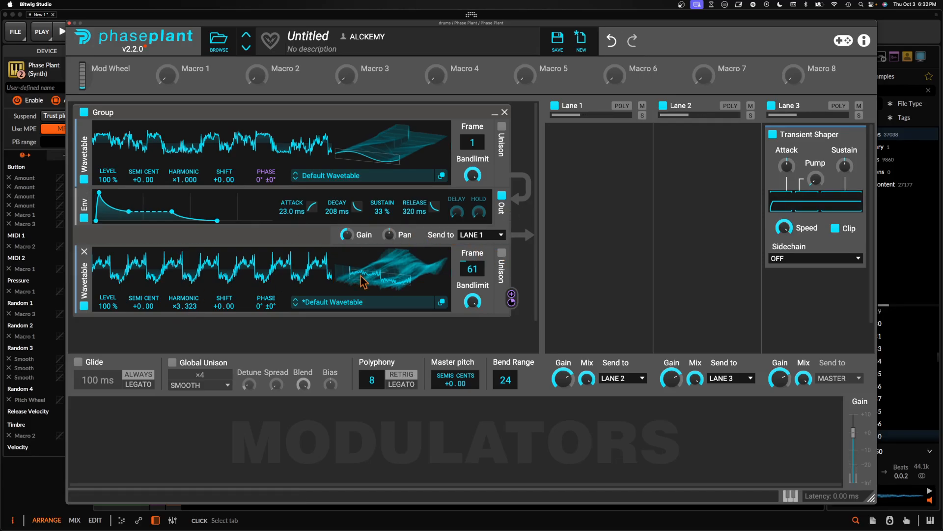
mouse_move(365, 282)
mouse_down()
mouse_move(390, 282)
mouse_move(357, 282)
mouse_up()
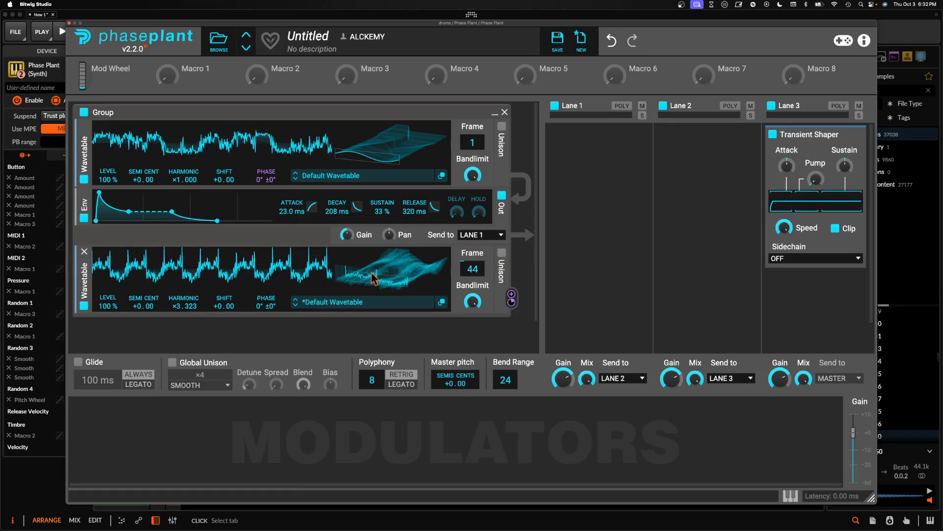
drag(511, 298, 270, 182)
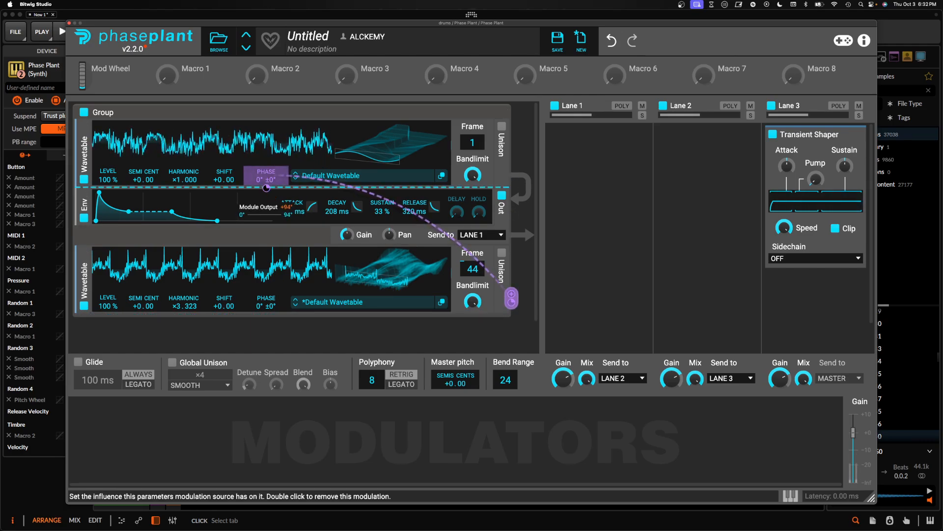
drag(266, 188, 268, 188)
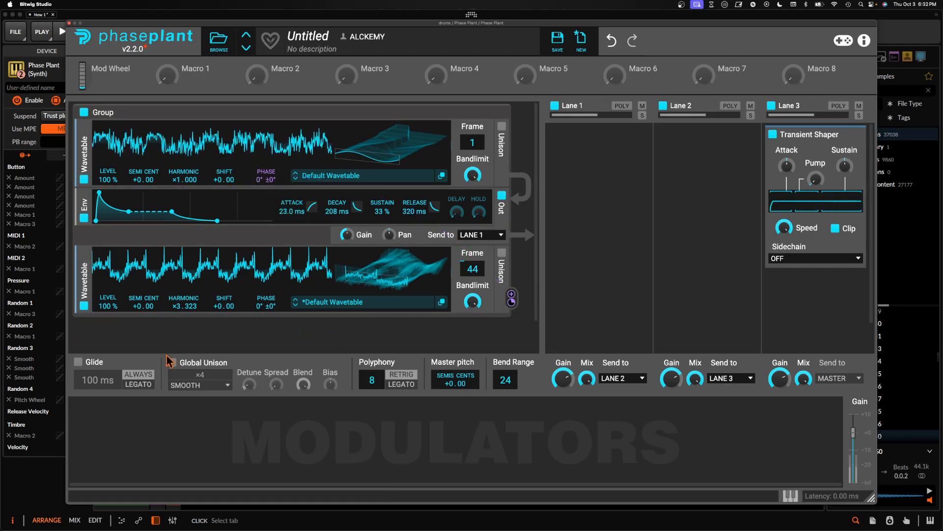
Add an Envelope modulator with 0 ms attack, 361 ms decay and 0% sustain, and route it to the phase modulation depth
click(112, 423)
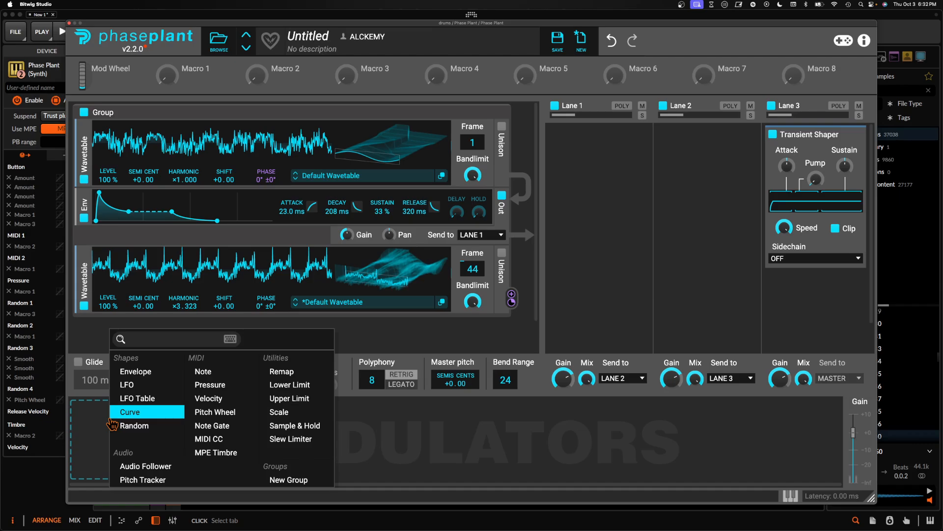
click(147, 369)
drag(127, 404, 150, 451)
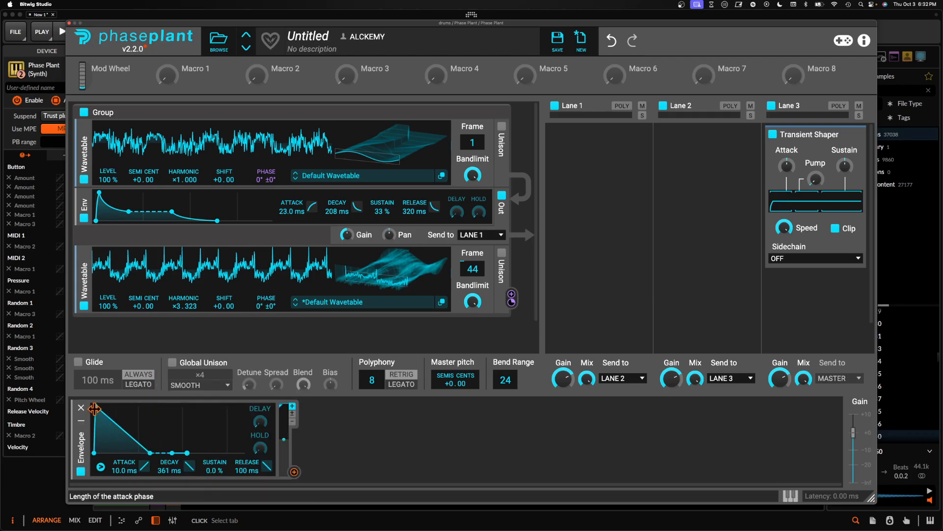
drag(95, 406, 91, 406)
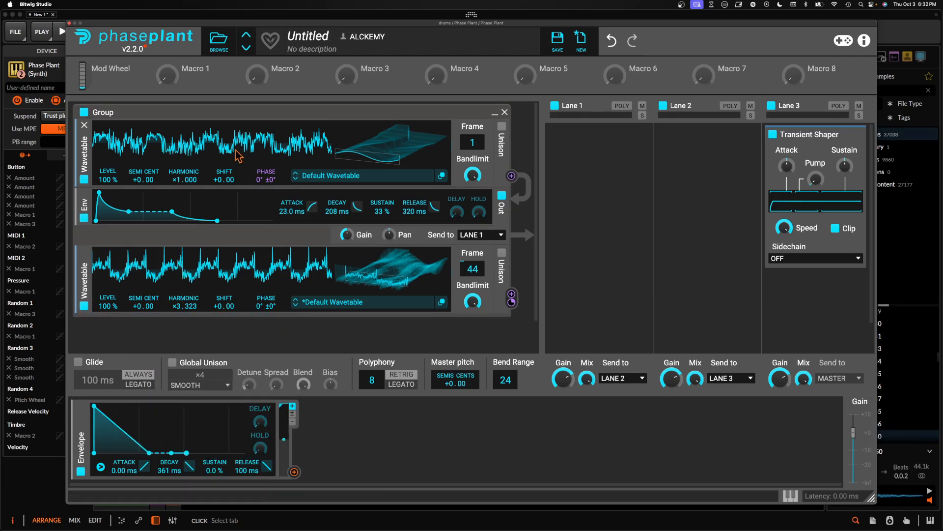
drag(294, 472, 297, 377)
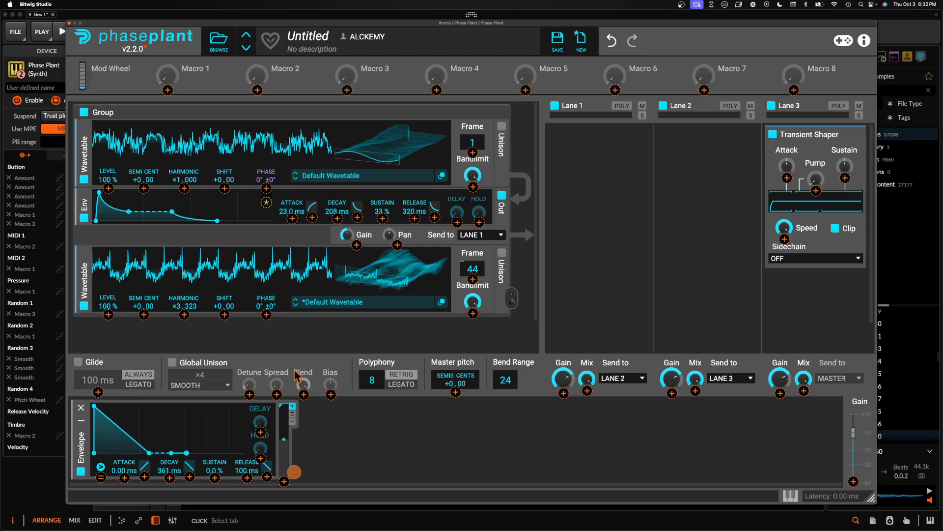
drag(259, 216, 266, 202)
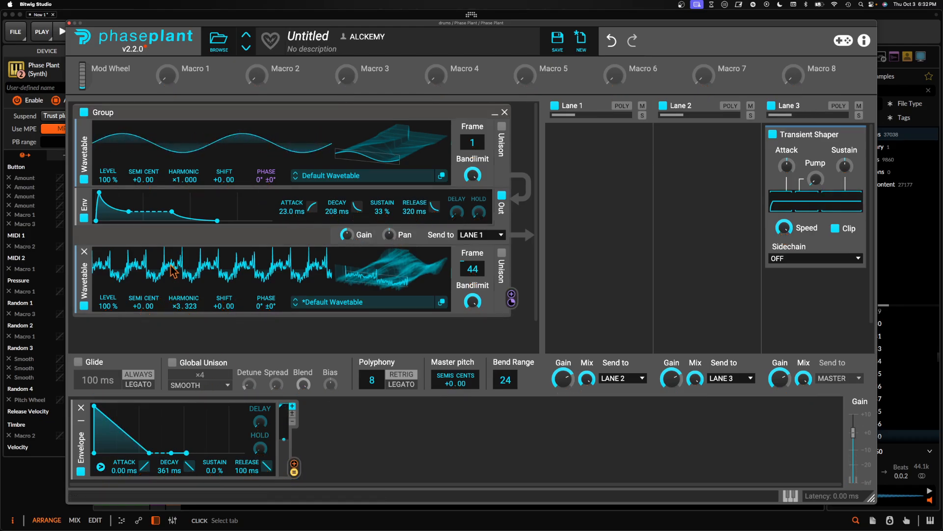
Set the lower wavetable's harmonic to ×2.323 and lengthen the envelope modulator's decay to 1.14 s with a curved fall
click(182, 314)
drag(178, 306, 180, 332)
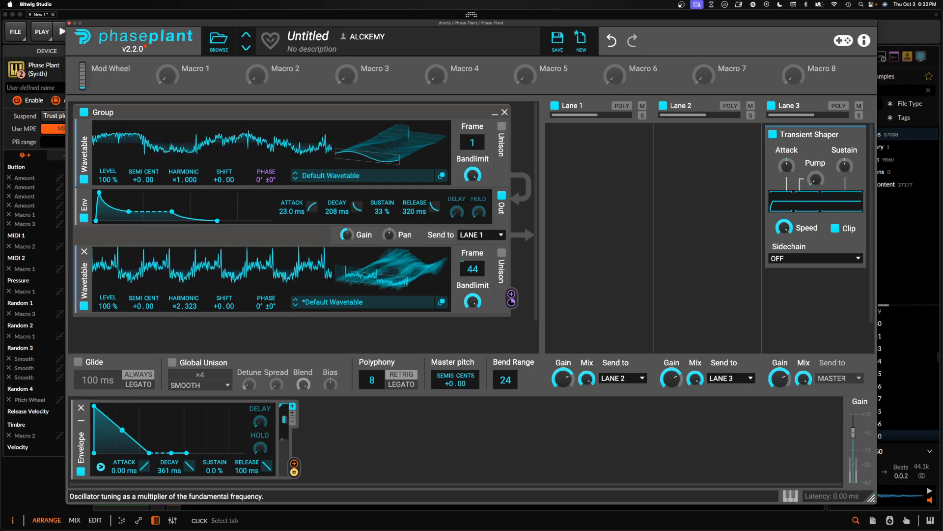
mouse_move(149, 452)
mouse_down()
mouse_move(198, 451)
mouse_move(147, 450)
mouse_up()
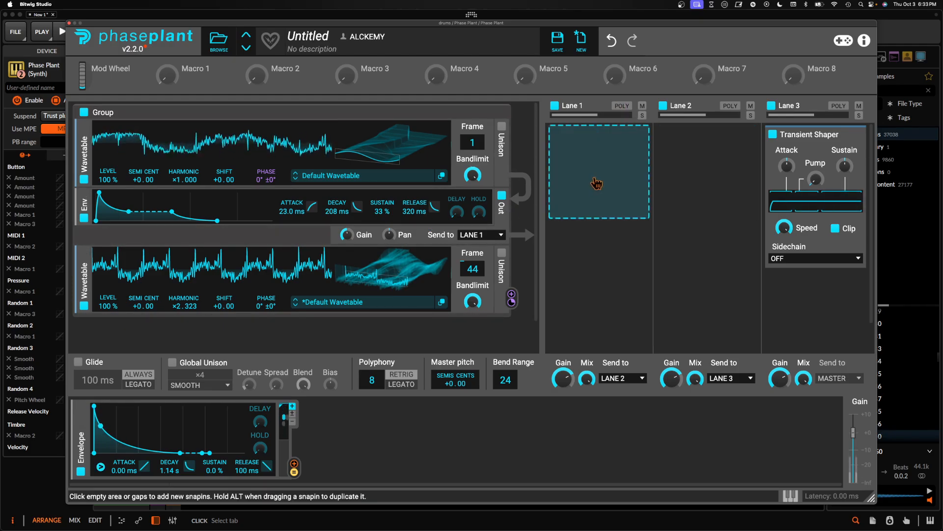
Swap the two wavetable oscillators so the edited one sits above the envelope output and the default one below it
click(583, 160)
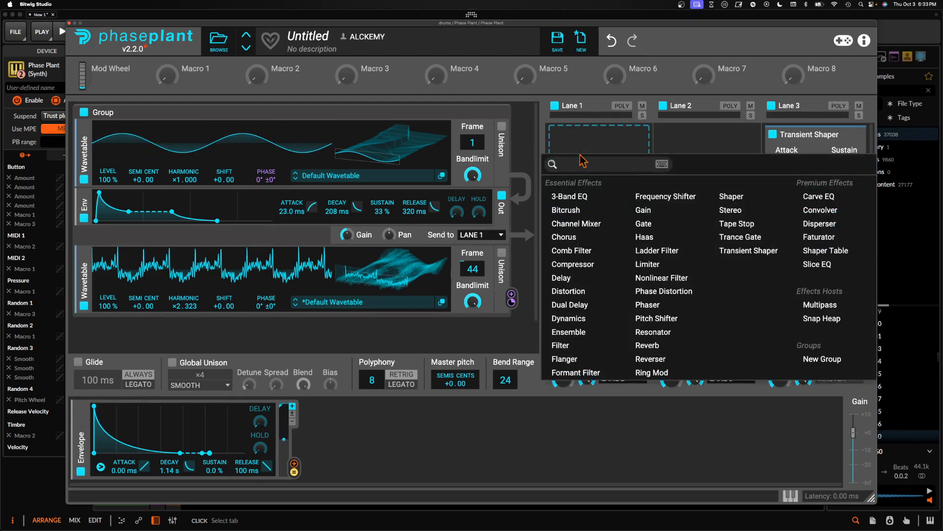
click(114, 195)
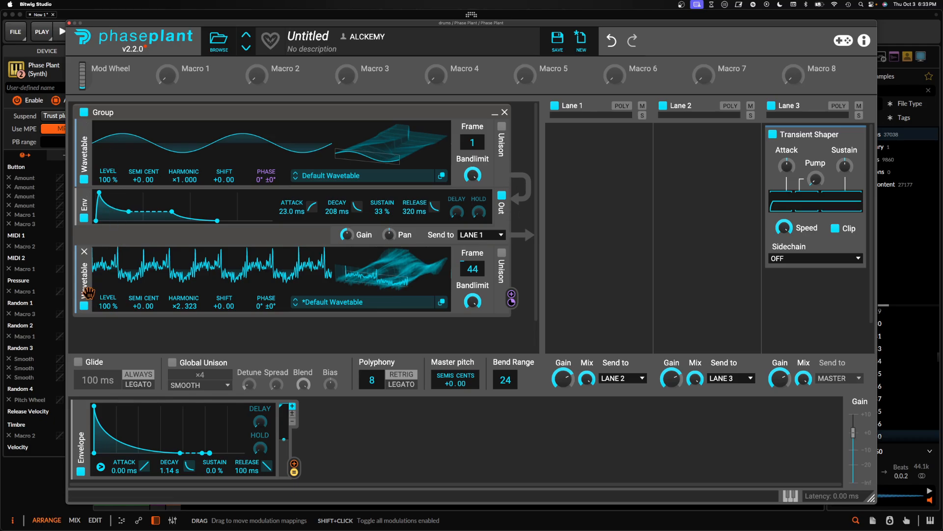
mouse_move(88, 293)
mouse_down()
mouse_move(86, 196)
mouse_move(94, 344)
mouse_move(94, 305)
mouse_up()
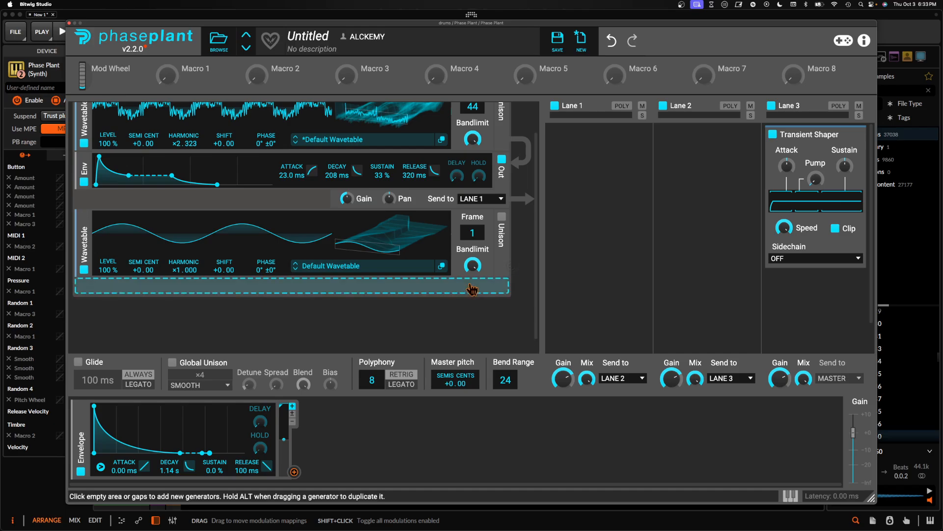
Modulate the edited wavetable's phase from the default wavetable's output and control that modulation's depth with the envelope modulator at +100%
click(512, 267)
click(266, 188)
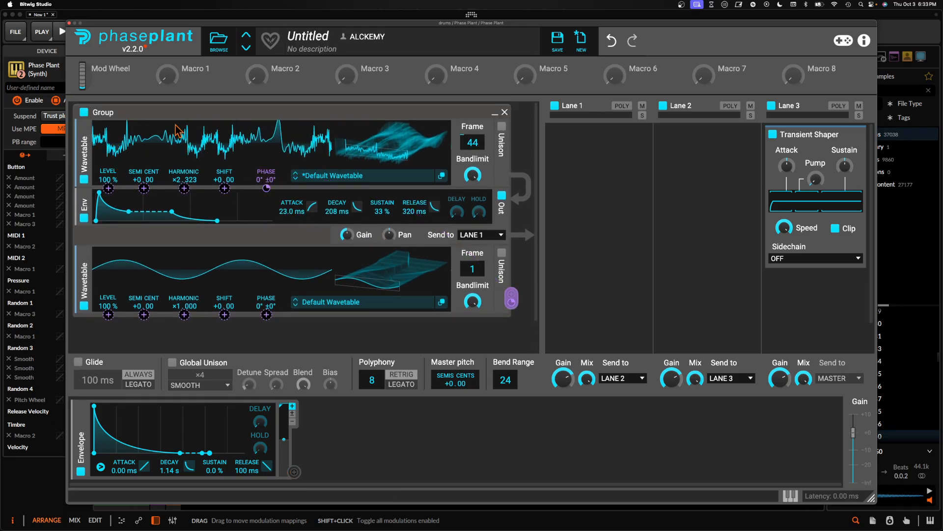
drag(294, 472, 300, 479)
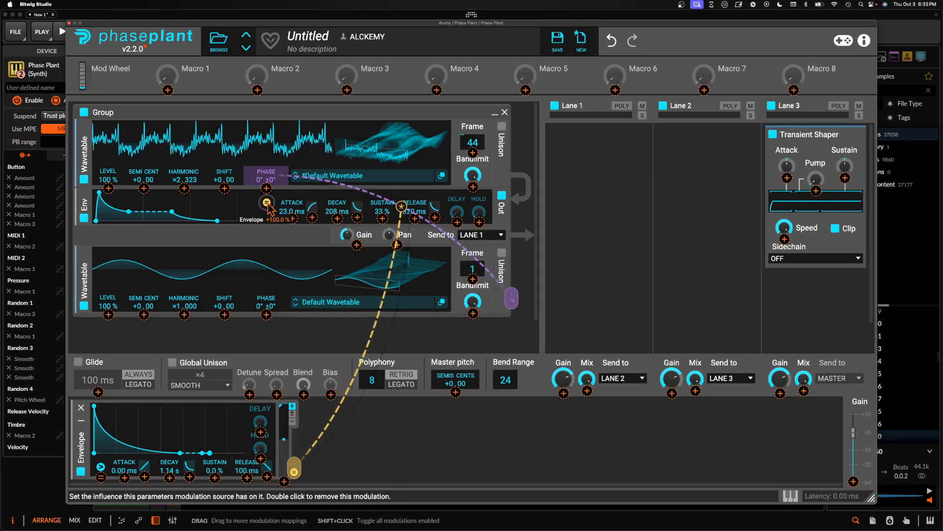
Set the upper wavetable to harmonic ×1.000 and frame 88, and the lower wavetable's harmonic to ×5.197
drag(178, 183, 190, 297)
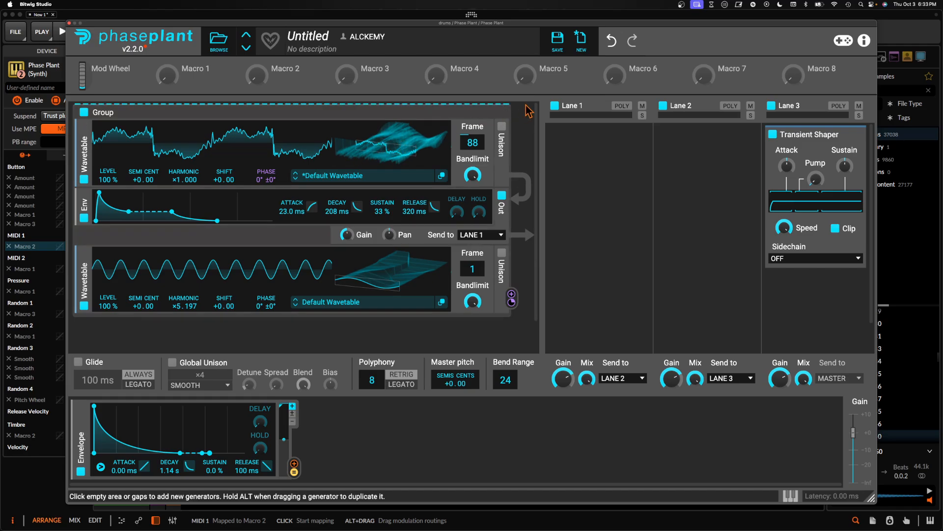
Try Synthetic unison on the upper wavetable with different voice counts, detune and spread amounts, and switch unison back off
click(494, 142)
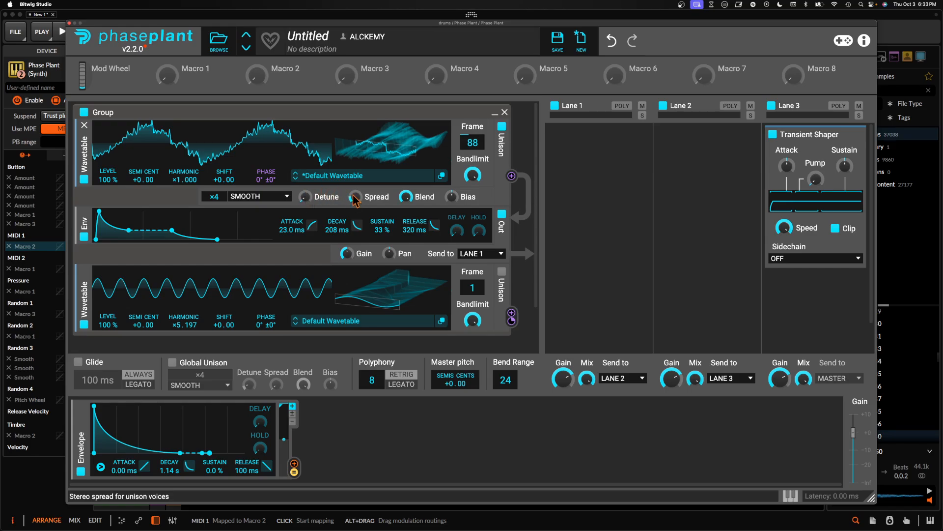
mouse_move(355, 197)
mouse_down()
mouse_move(354, 162)
mouse_move(355, 197)
mouse_up()
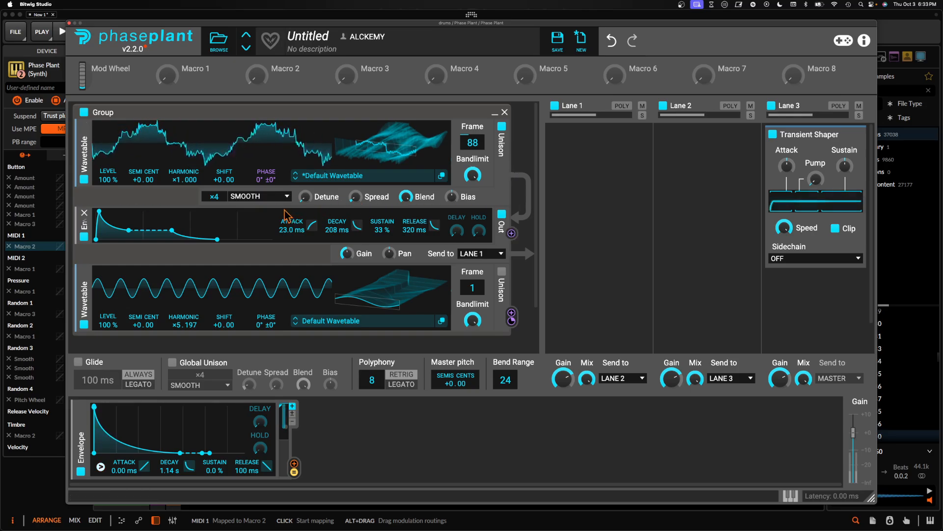
click(246, 199)
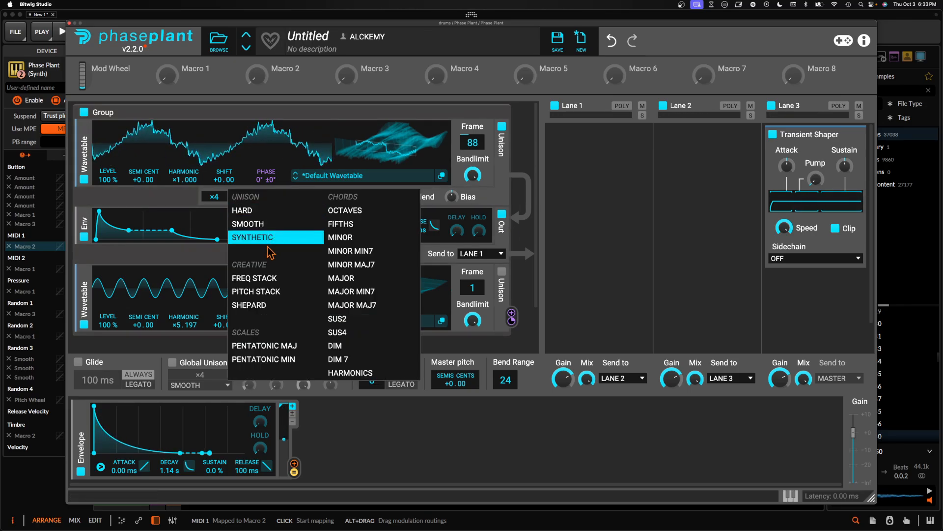
click(258, 239)
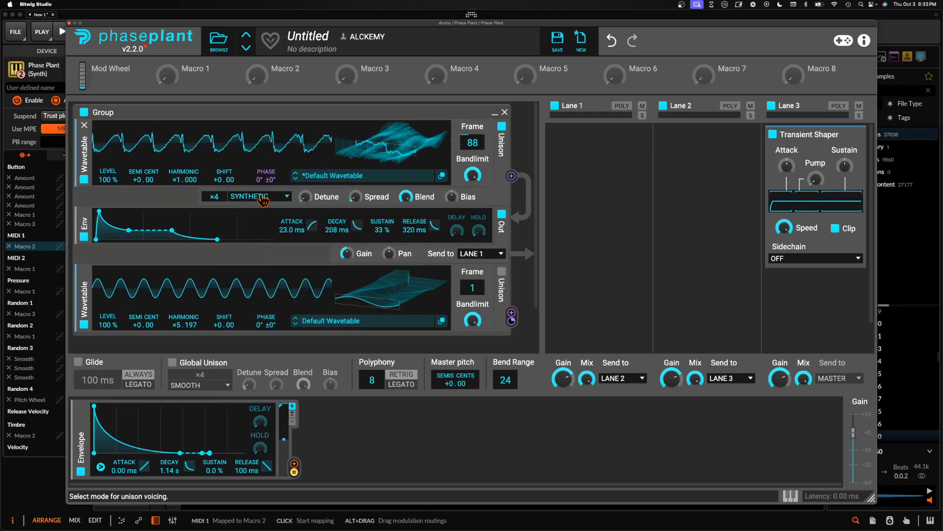
click(306, 198)
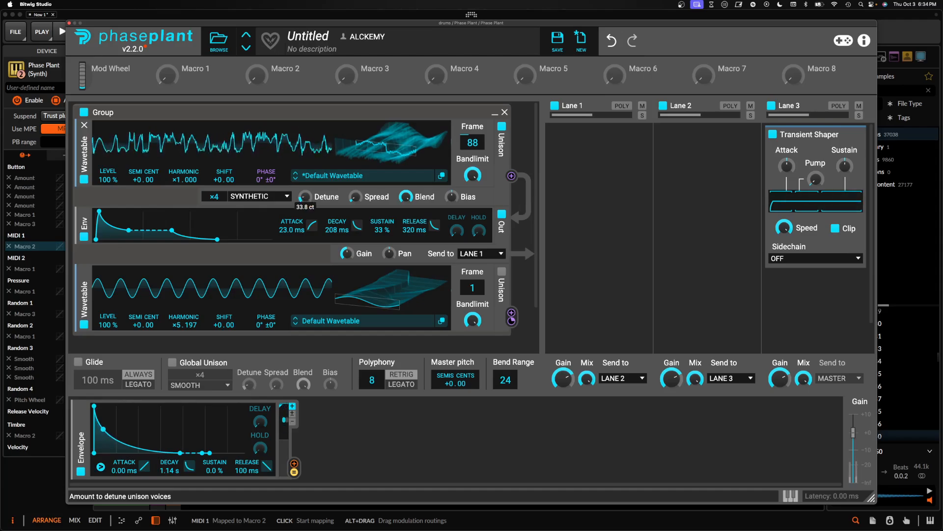
drag(306, 198, 305, 204)
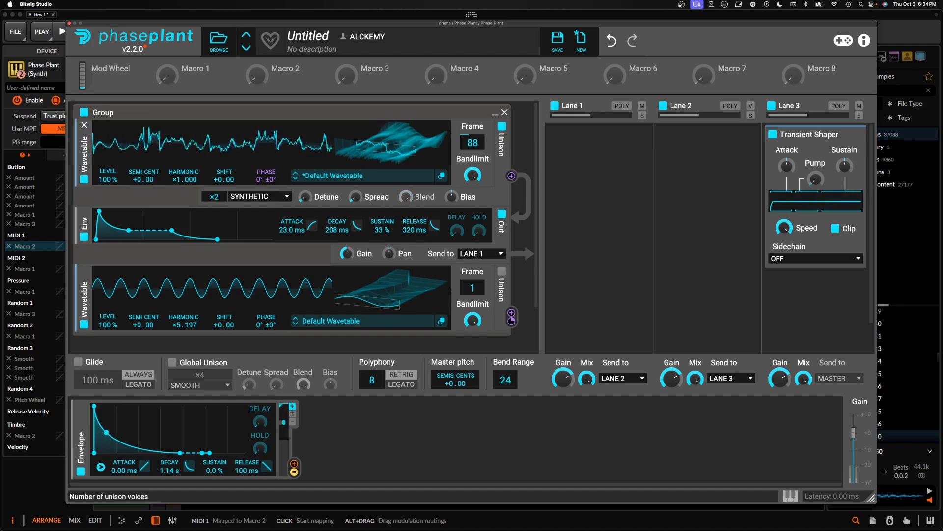
scroll(212, 196, down, 2)
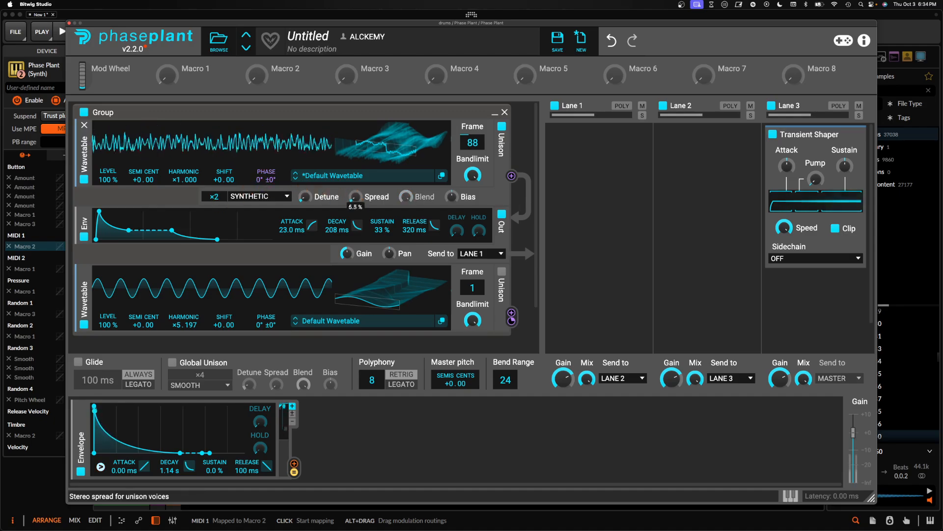
mouse_move(318, 200)
mouse_down()
mouse_move(318, 191)
mouse_move(319, 211)
mouse_up()
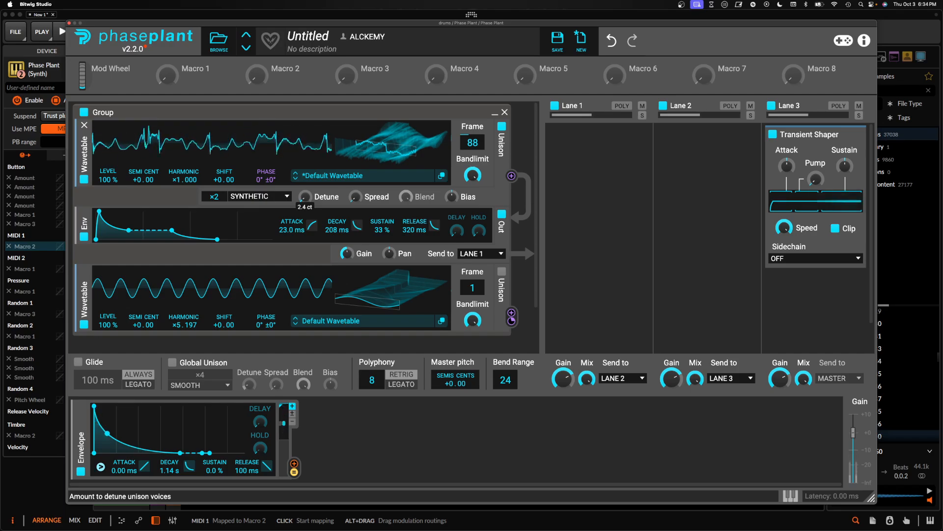
drag(214, 197, 214, 204)
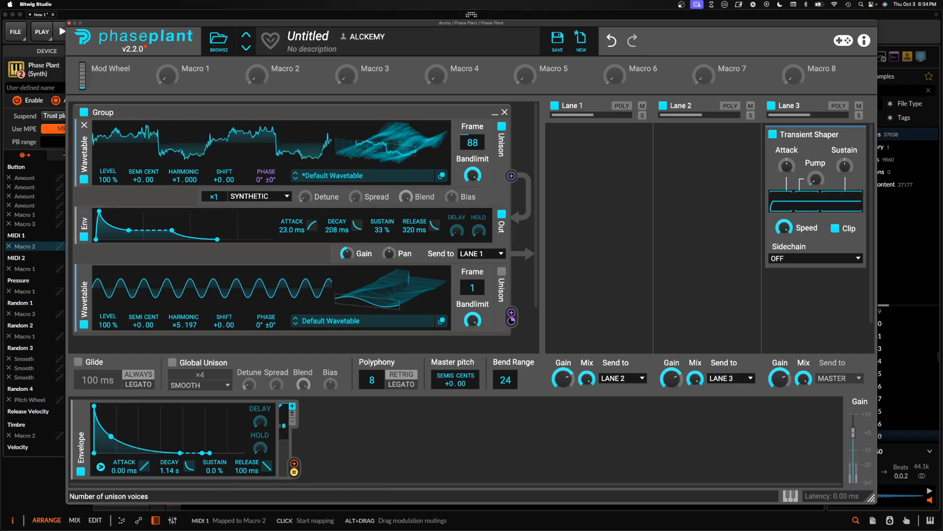
click(509, 128)
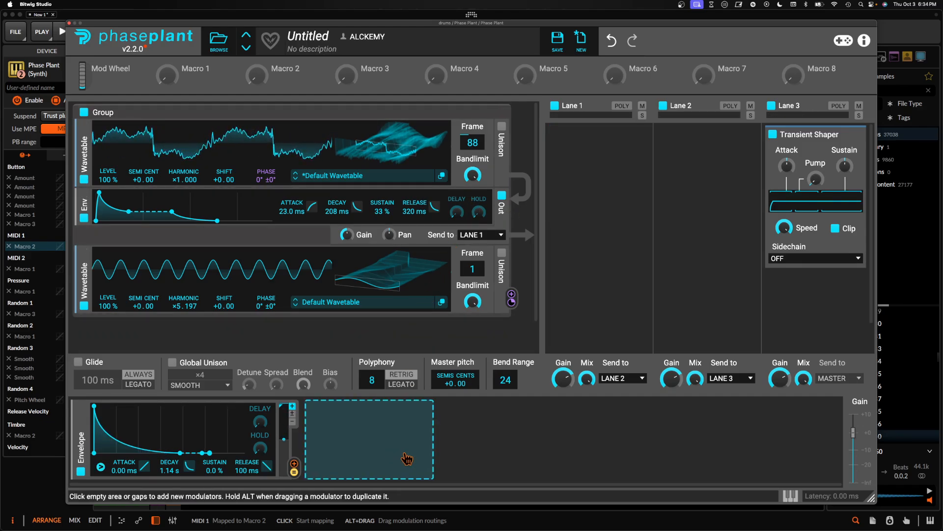
Add a second Envelope modulator with a 475 ms attack and a 1.99 s release
click(368, 440)
click(376, 380)
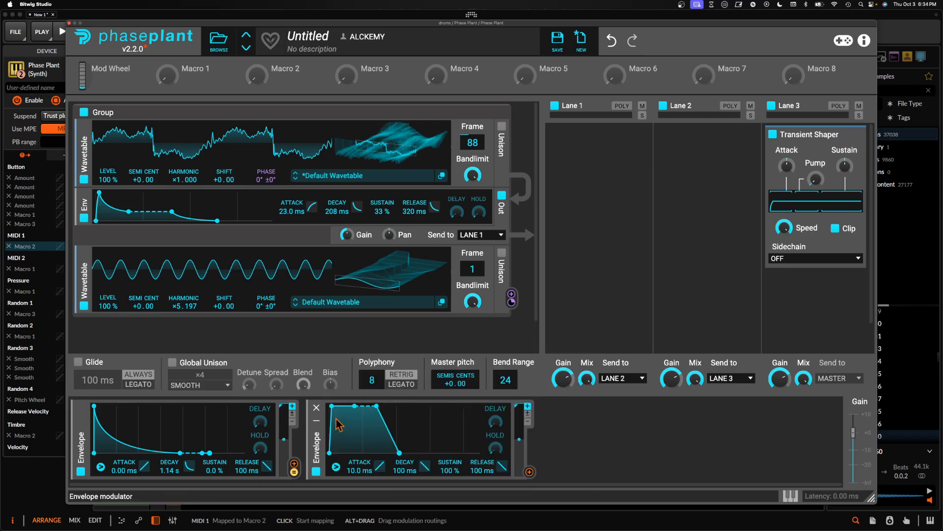
drag(355, 406, 386, 405)
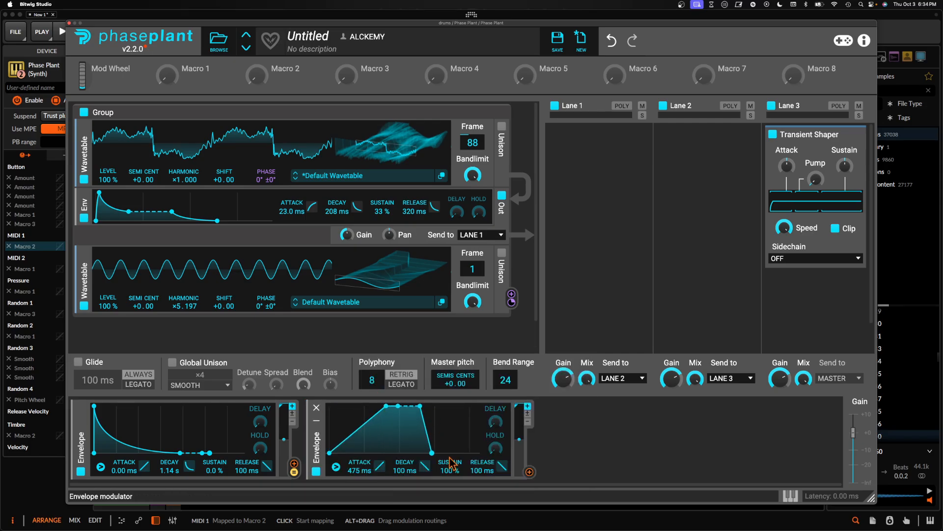
drag(431, 453, 456, 452)
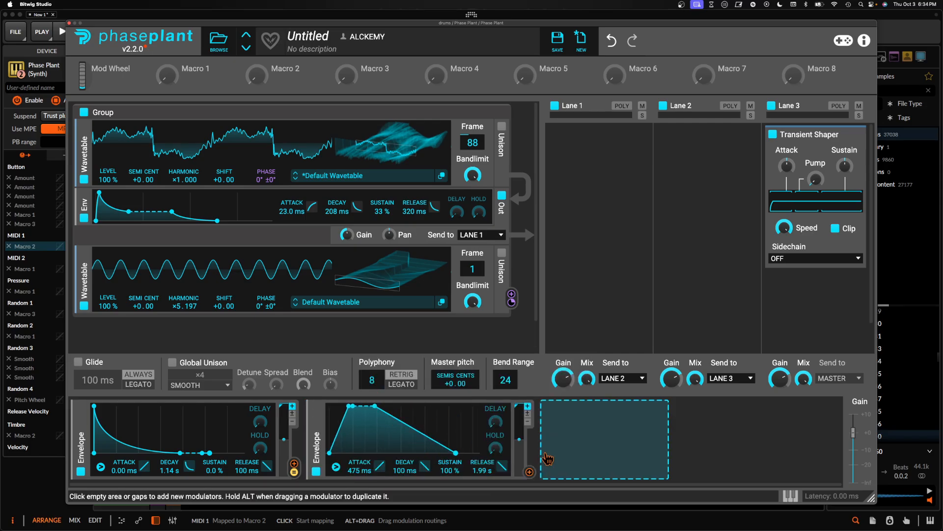
Modulate the master pitch from the second envelope and shorten that envelope's attack to 38.1 ms
click(529, 472)
click(455, 392)
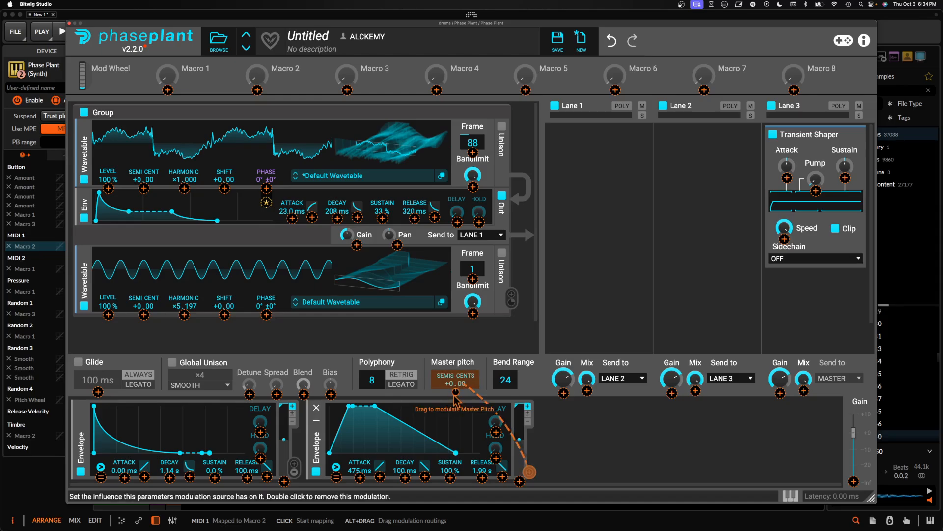
drag(456, 392, 455, 374)
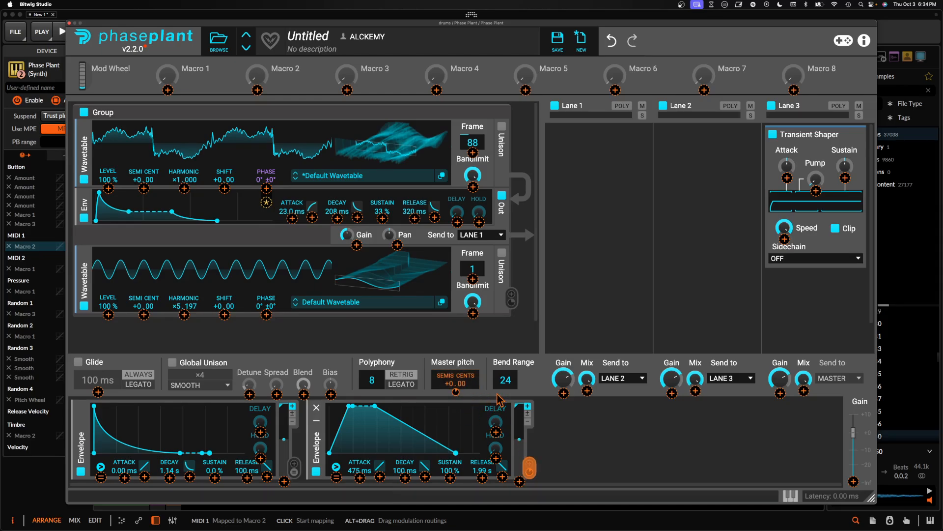
click(529, 469)
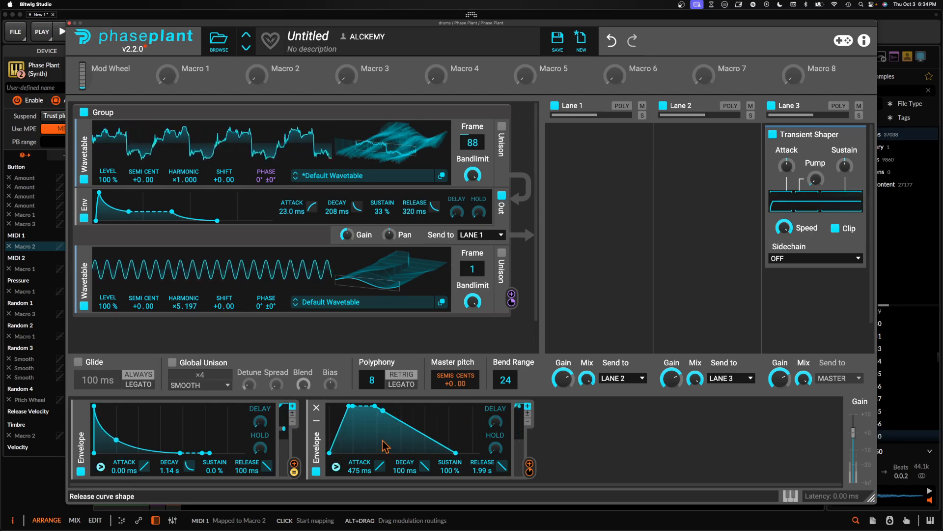
drag(356, 472, 356, 460)
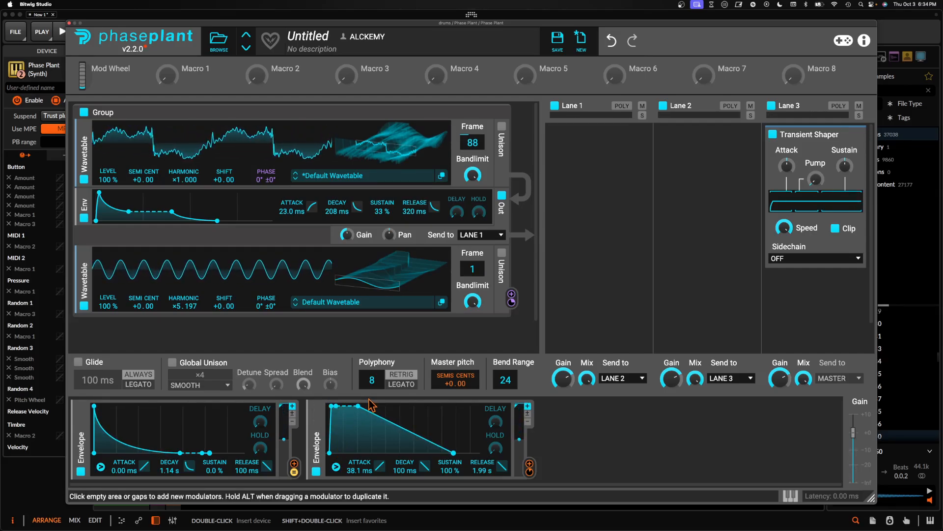
Add a Shaper Table to Lane 1 with its DC filter off, and set the group's output envelope release to 819 ms
click(569, 151)
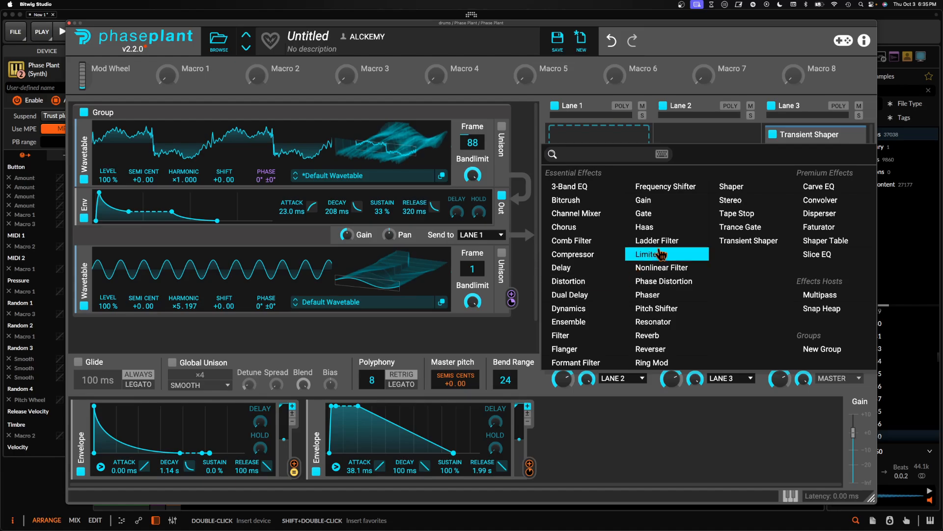
click(819, 240)
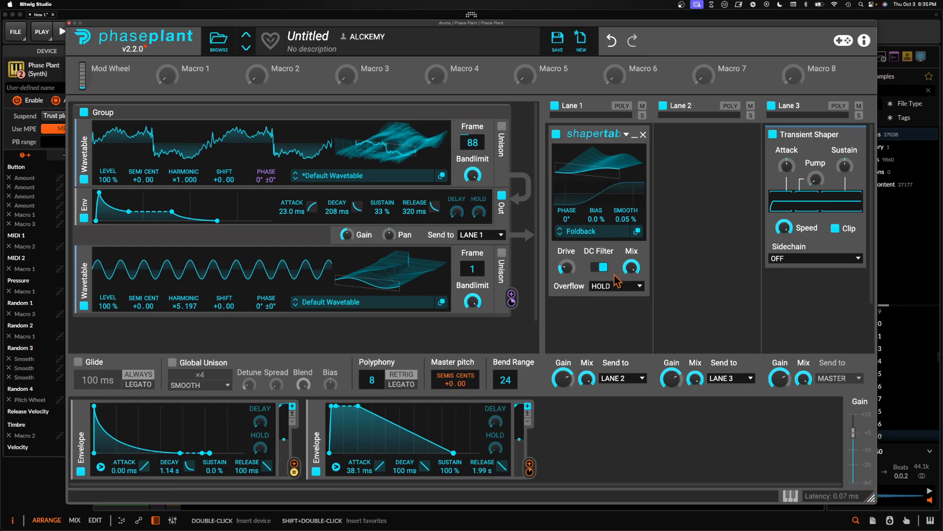
click(601, 267)
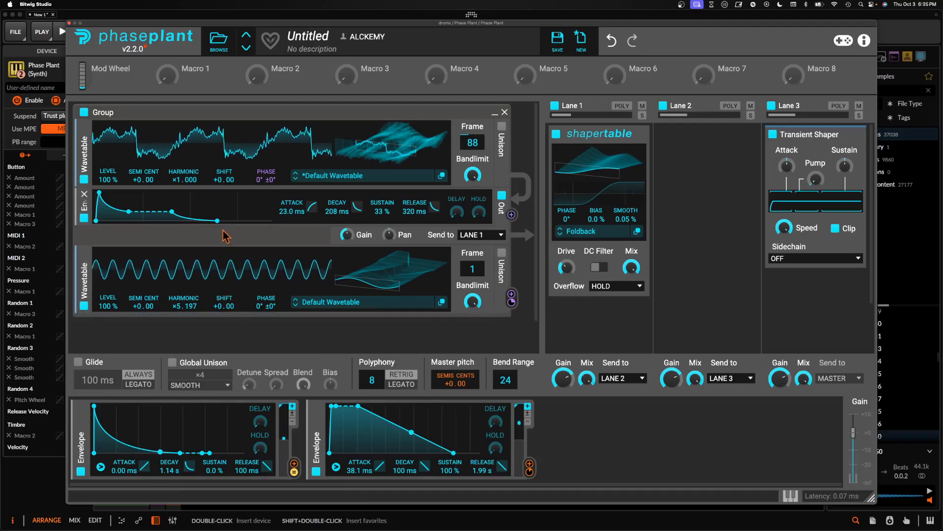
drag(434, 207, 434, 194)
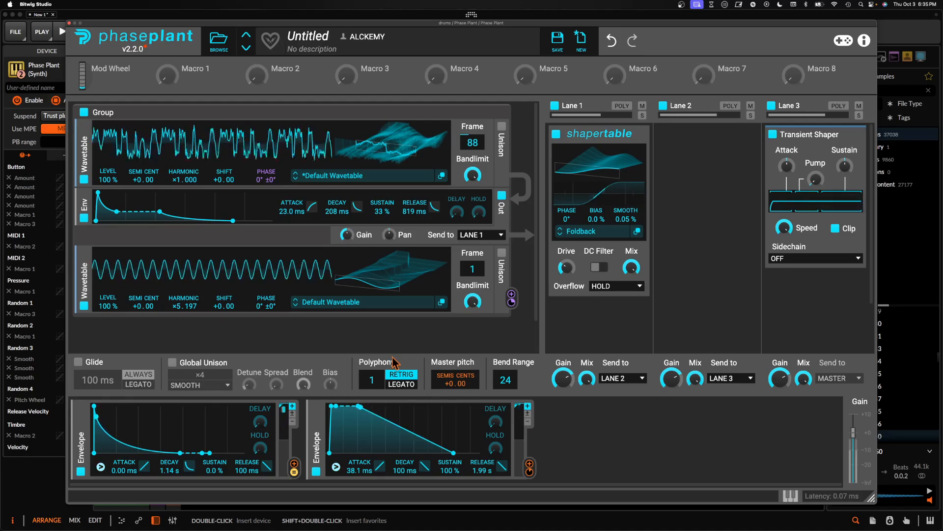
Add an LFO modulator and route it to the master pitch with a depth of +0.49
click(614, 422)
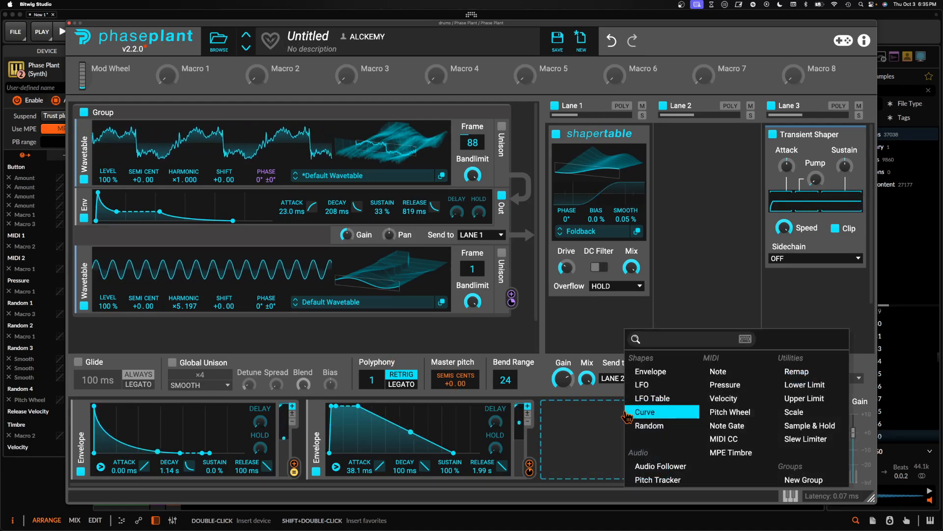
click(639, 386)
click(804, 472)
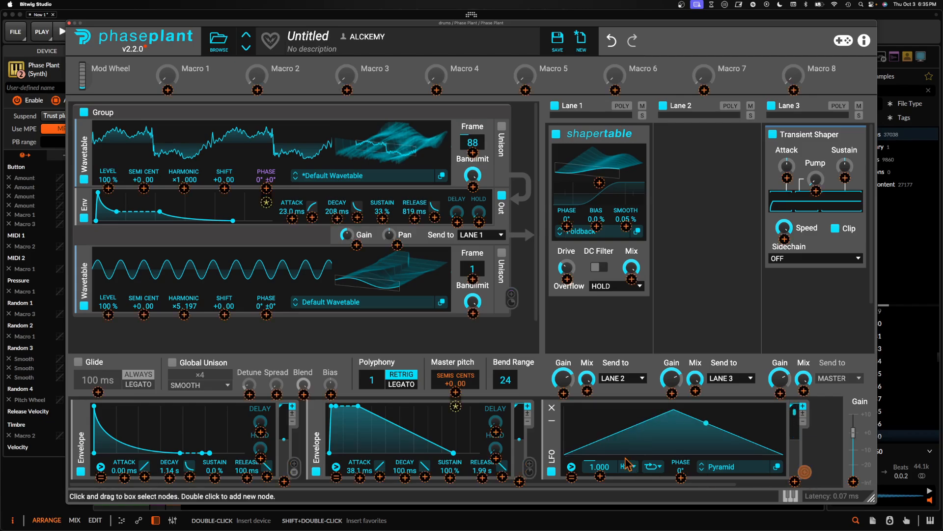
click(455, 392)
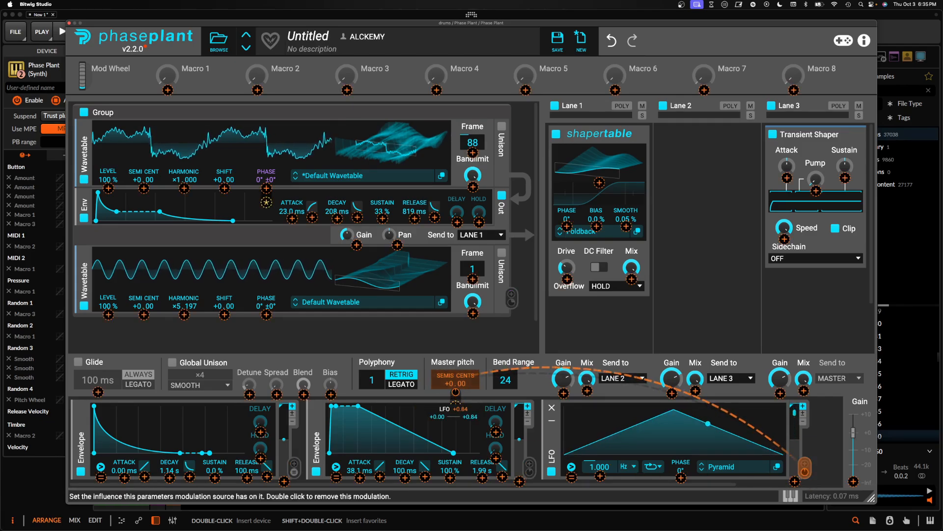
drag(455, 392, 456, 400)
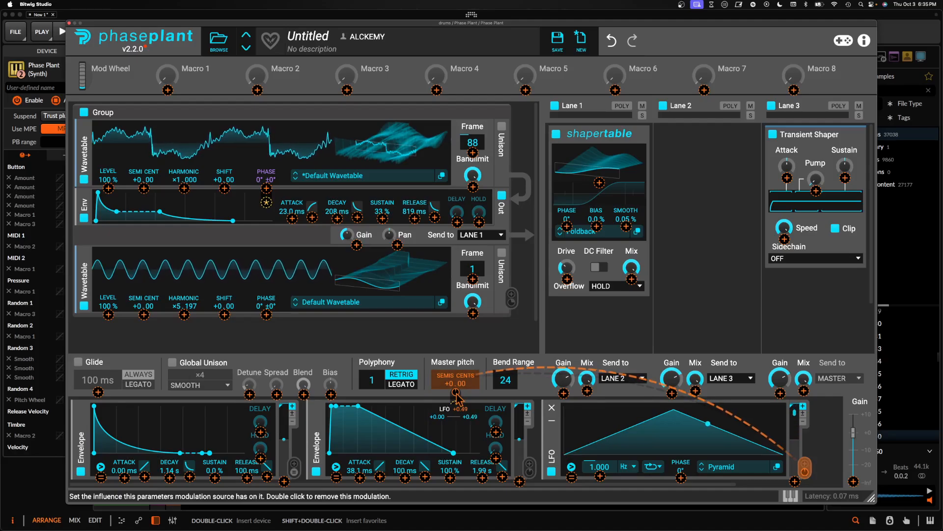
click(596, 414)
Switch the LFO's rate to tempo sync and set its note trigger to Note On
click(634, 467)
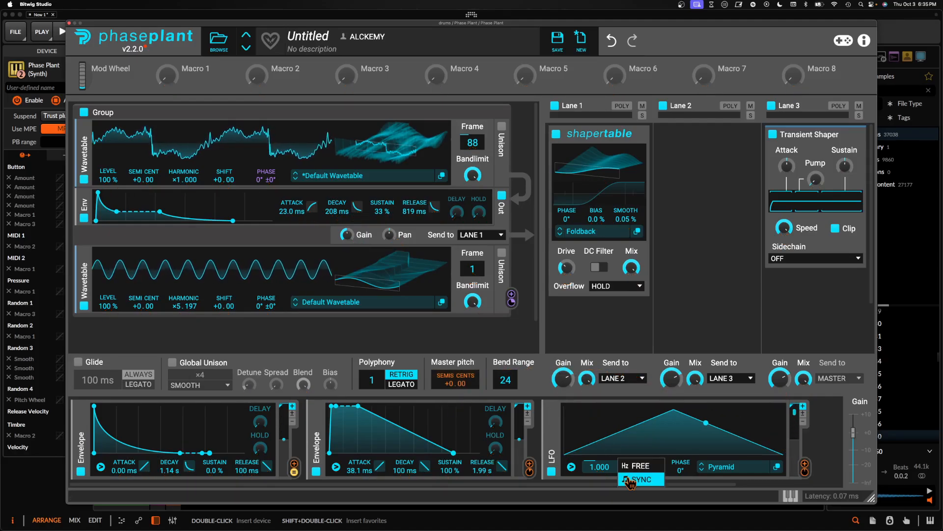
click(638, 484)
click(572, 467)
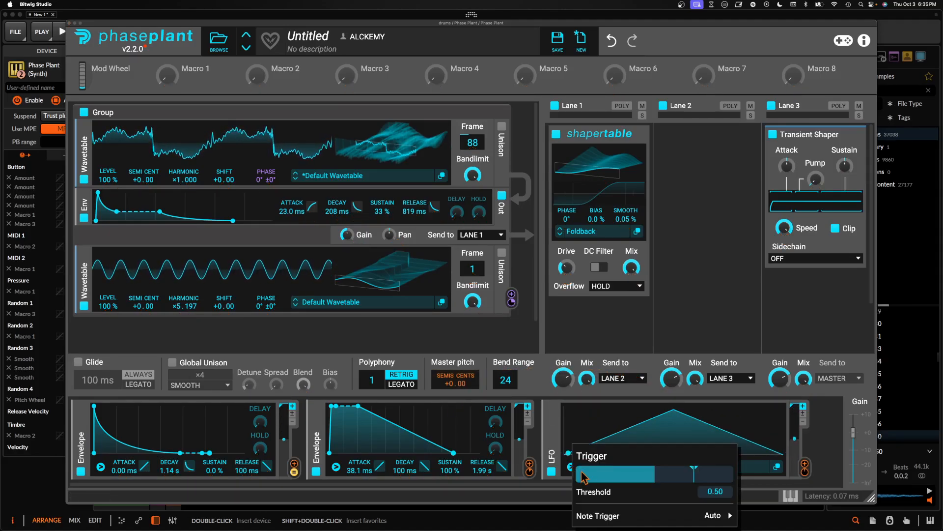
mouse_move(619, 516)
click(736, 506)
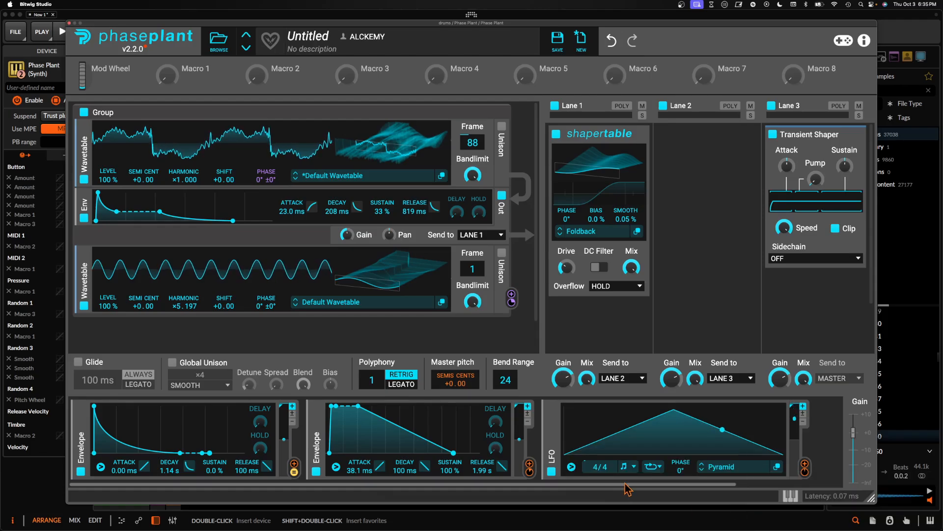
click(573, 467)
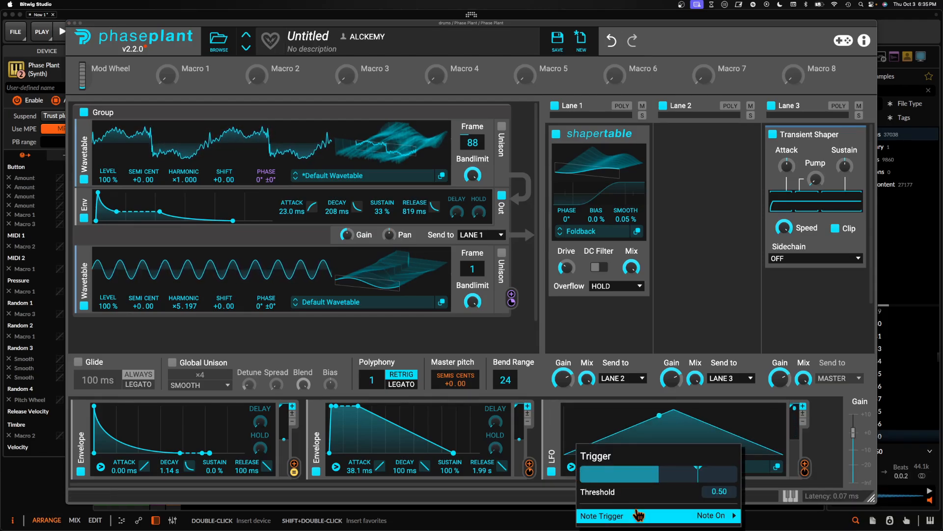
mouse_move(668, 516)
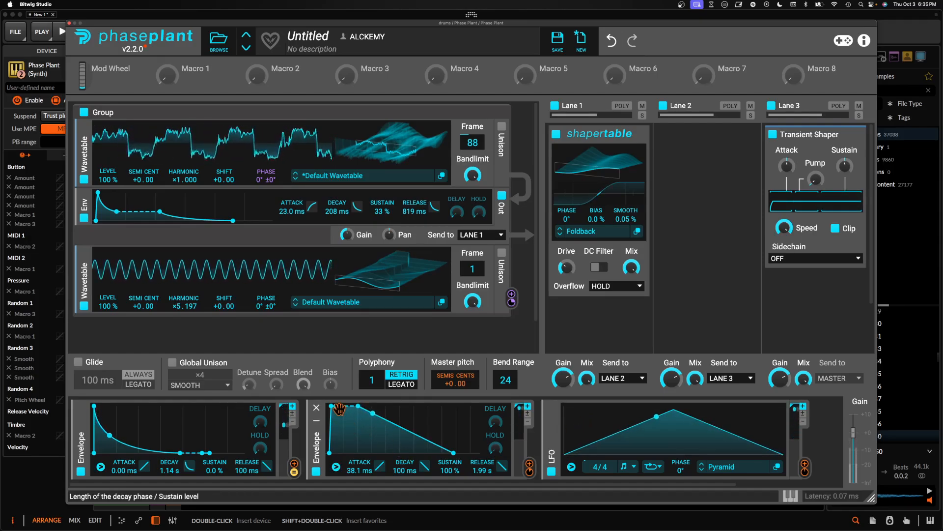
Reshape the second envelope modulator with a 1.27 s decay and a 1.73 s release
drag(364, 408, 372, 406)
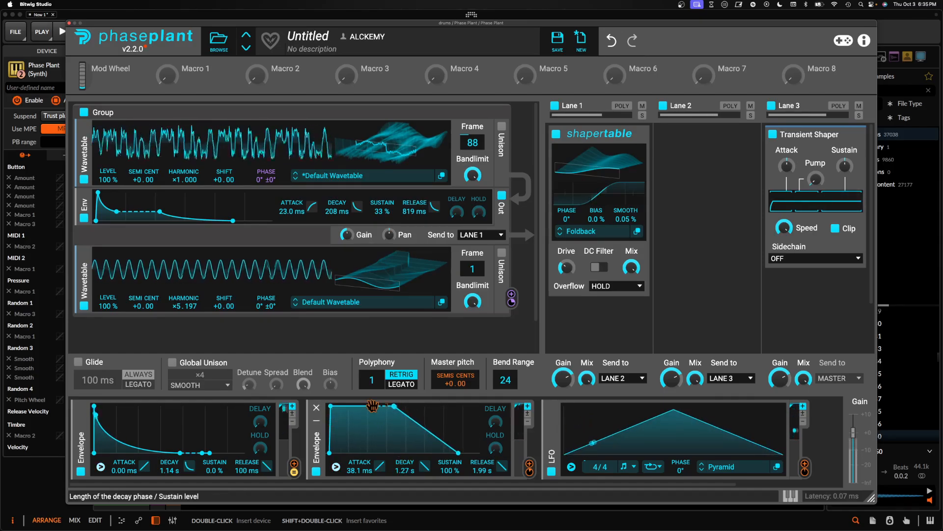
drag(458, 452, 446, 453)
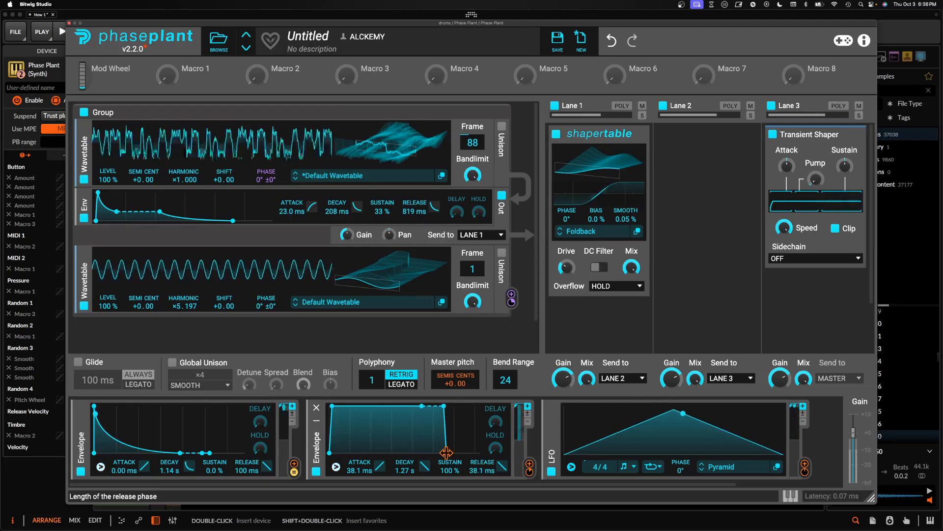
mouse_move(446, 451)
mouse_down()
mouse_move(456, 452)
mouse_move(446, 453)
mouse_up()
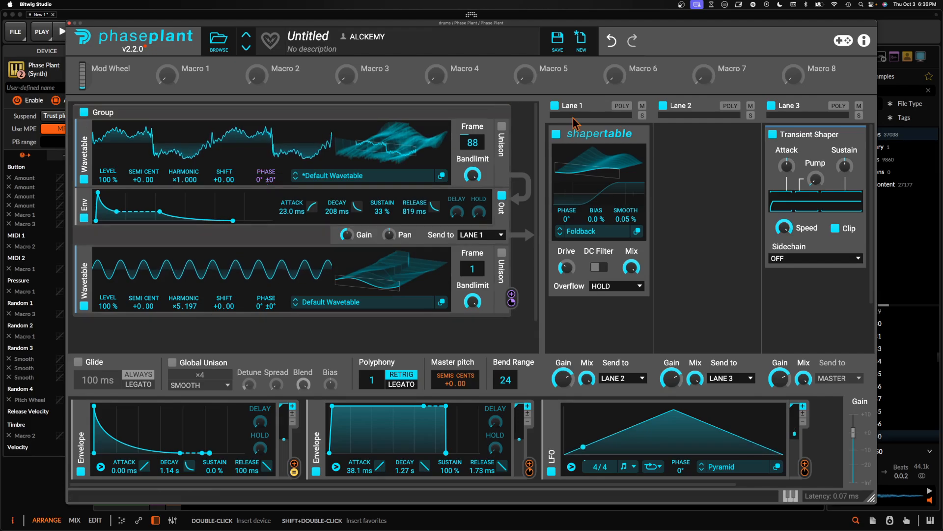
Collapse the Shaper Table and add a Slice EQ below it in Lane 1
click(634, 137)
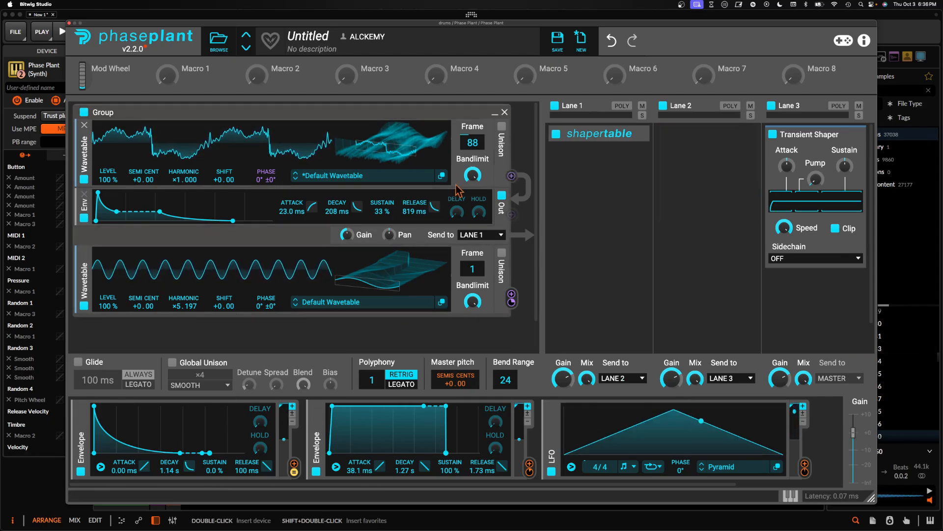
click(606, 219)
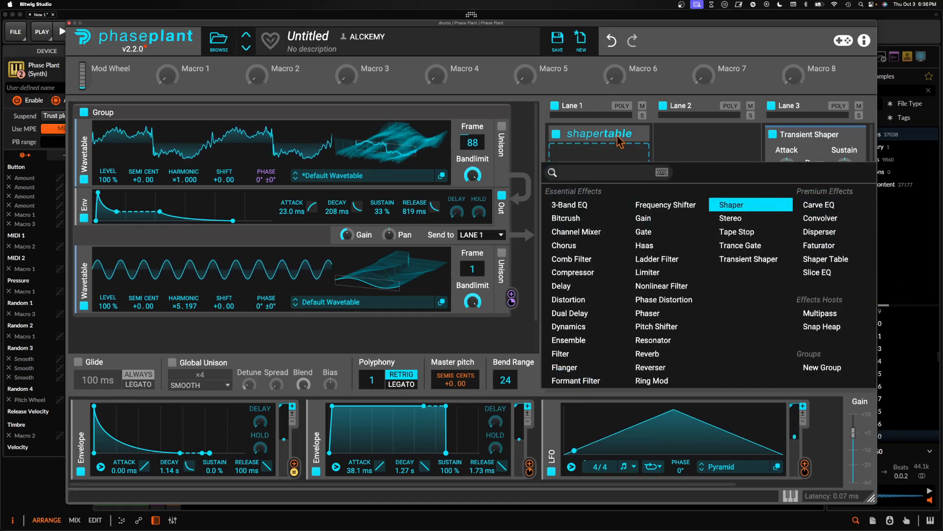
click(817, 272)
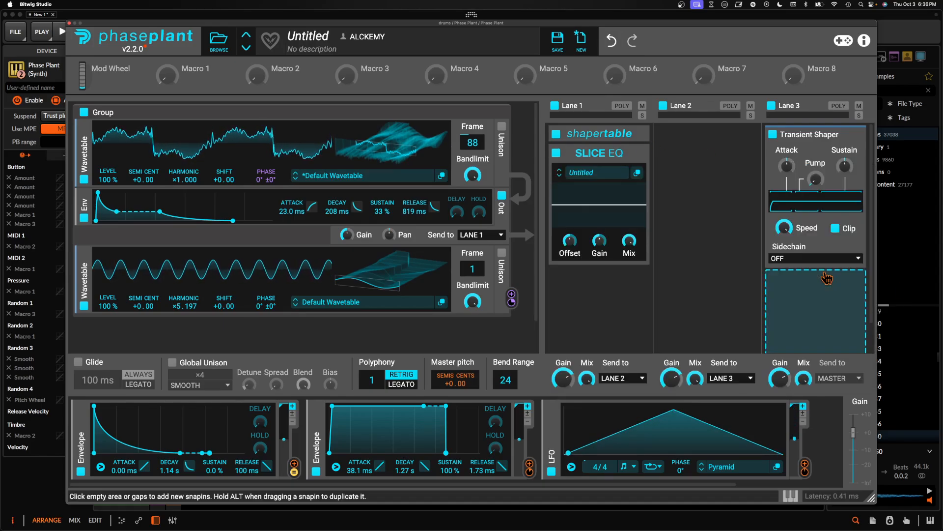
Open the Slice EQ editor and create four alternating filters in the lower range: tall boost, narrow cut, tall boost, deep cut
click(637, 173)
drag(636, 180, 419, 84)
drag(314, 281, 287, 148)
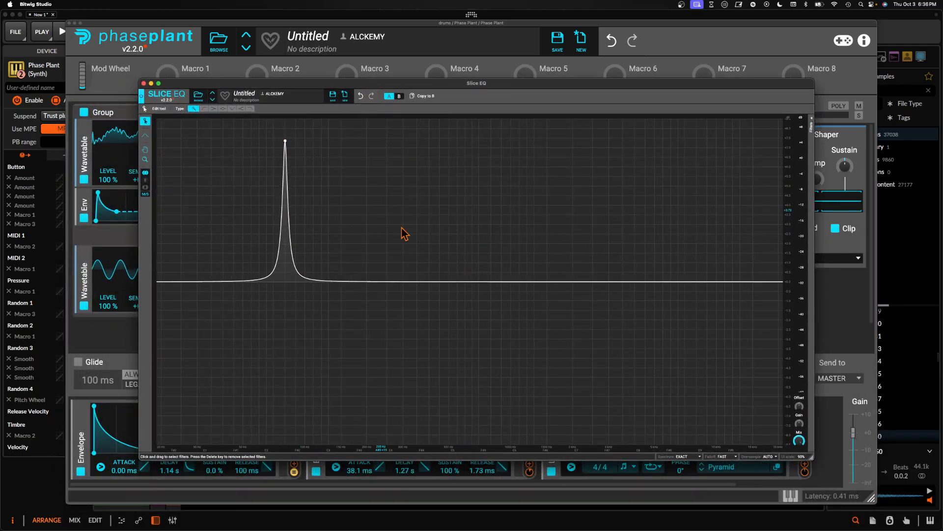
drag(440, 285, 425, 249)
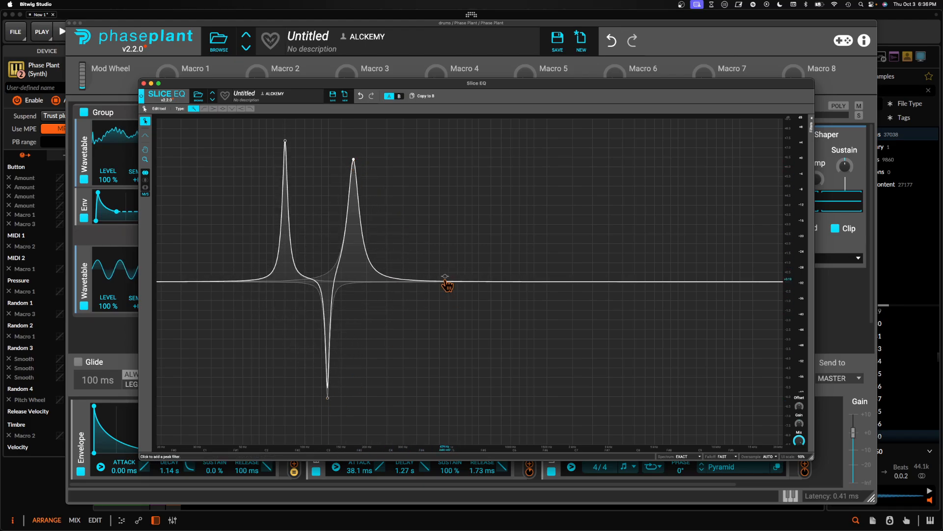
drag(447, 281, 402, 432)
scroll(402, 435, up, 5)
Extend the EQ curve through the midrange with a very narrow boost, a deep narrow cut and a wider tall boost
drag(455, 282, 429, 151)
scroll(412, 123, up, 8)
drag(489, 286, 459, 439)
scroll(459, 439, up, 5)
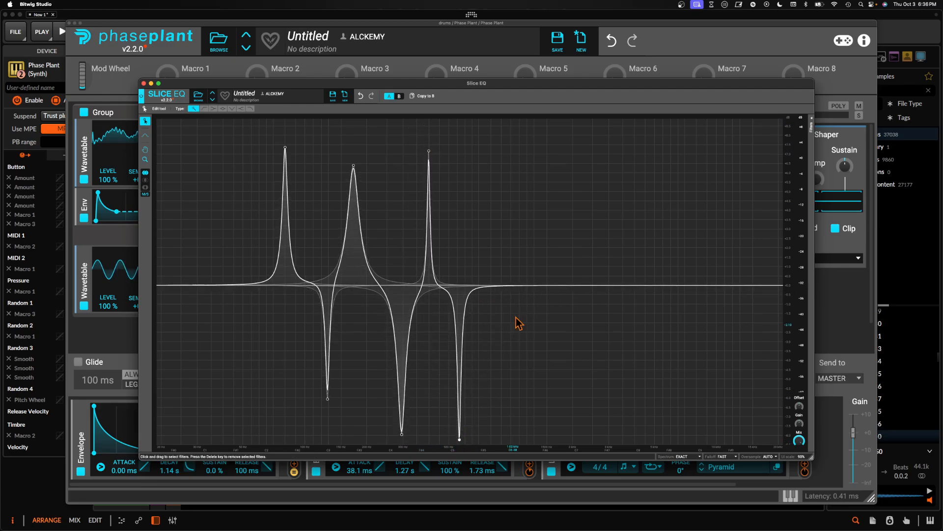
drag(520, 288, 489, 167)
scroll(518, 200, up, 5)
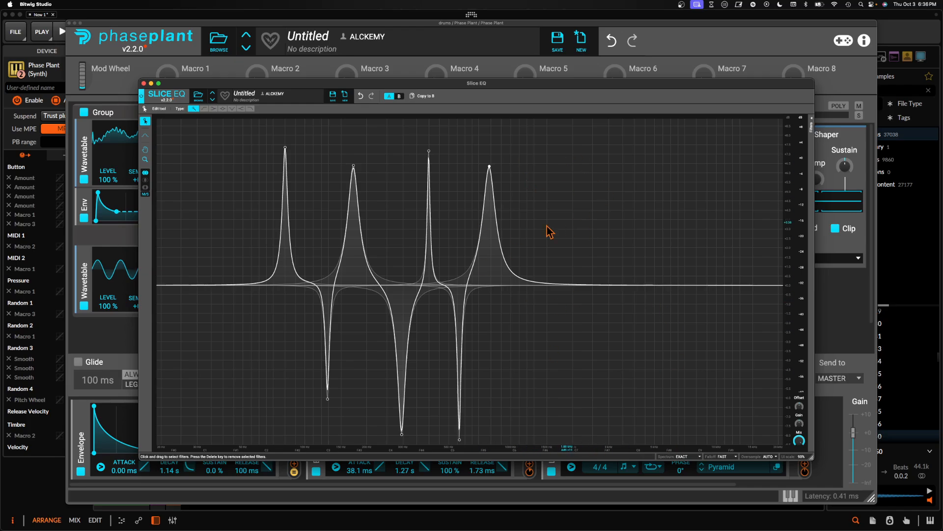
Shape the EQ's high range with one raised boost, a very narrow cut and a deeper, wider cut
drag(588, 286, 556, 235)
scroll(557, 237, up, 5)
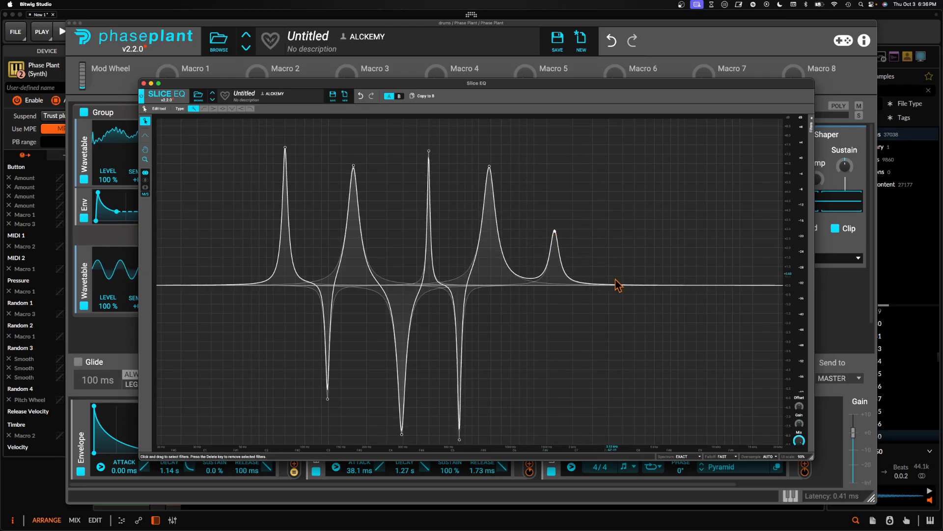
drag(615, 285, 614, 379)
scroll(614, 378, up, 5)
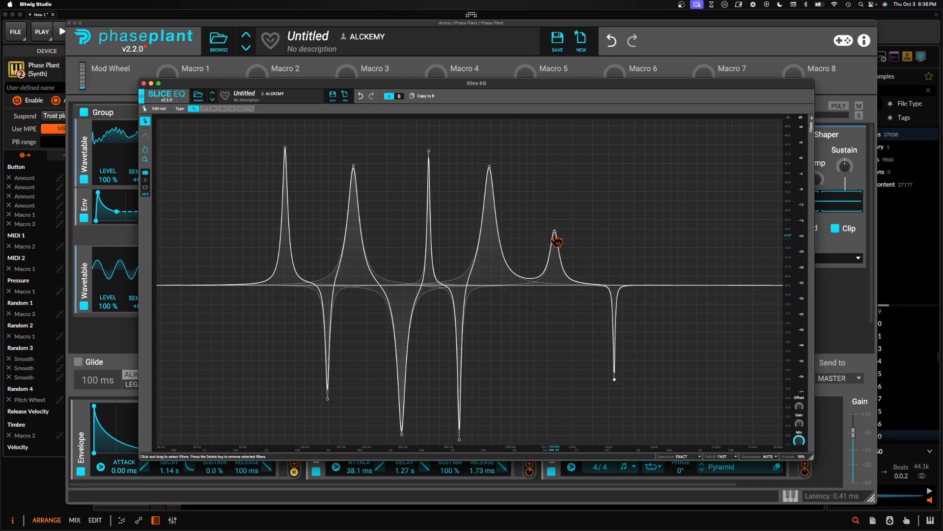
drag(556, 235, 553, 191)
drag(674, 287, 686, 418)
scroll(672, 314, up, 5)
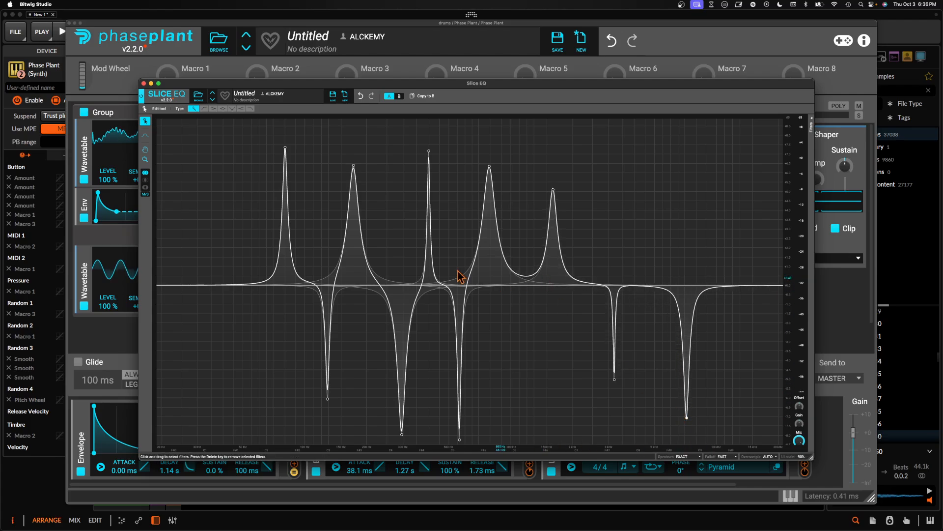
Add two very narrow boosts on either side of the second tall peak and close the Slice EQ editor
drag(406, 294, 379, 163)
scroll(388, 244, up, 5)
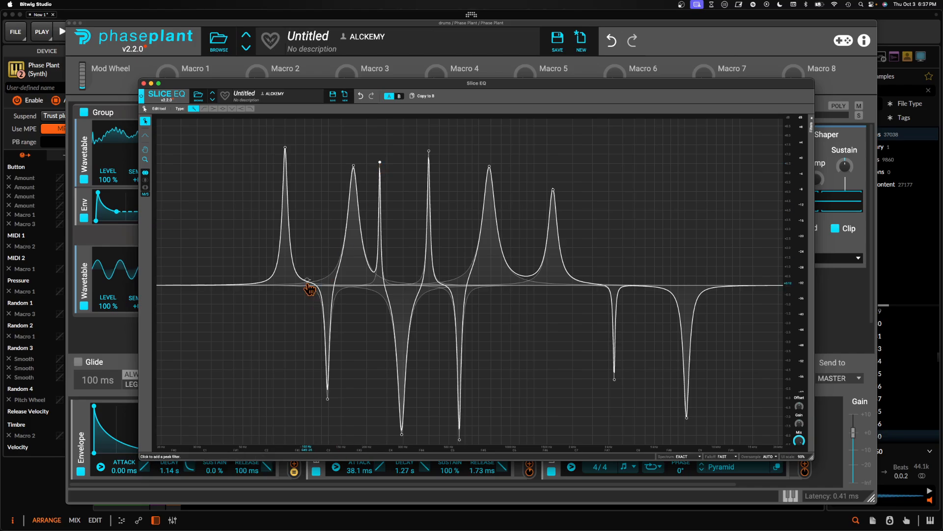
drag(310, 289, 307, 204)
scroll(310, 242, up, 5)
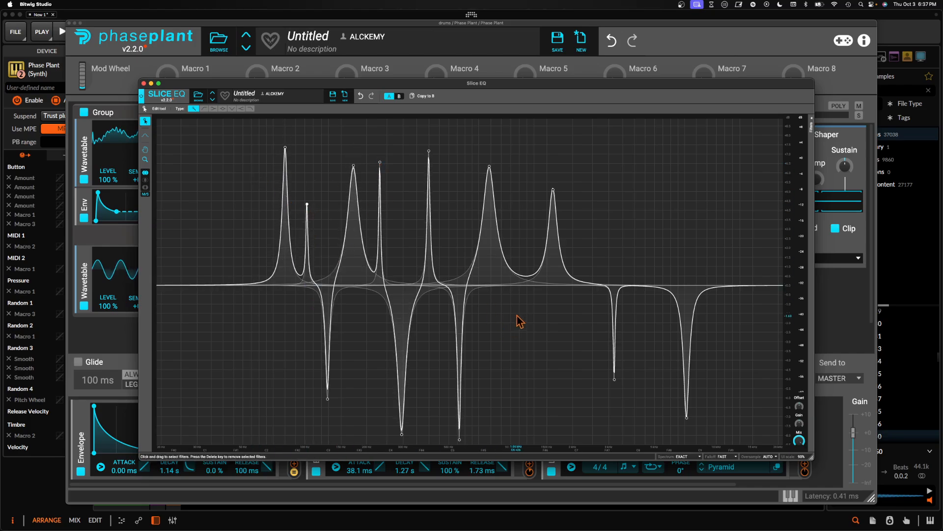
click(143, 84)
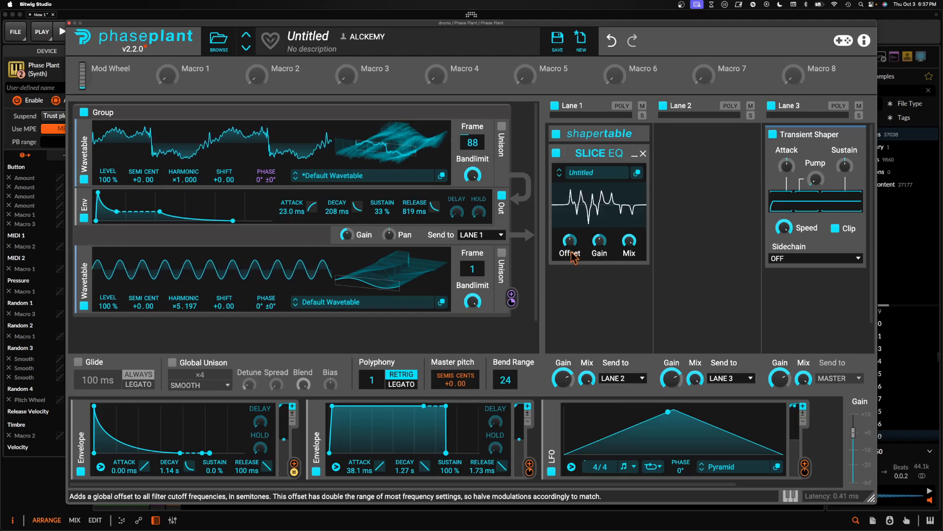
Add a Note modulator after the LFO
click(826, 438)
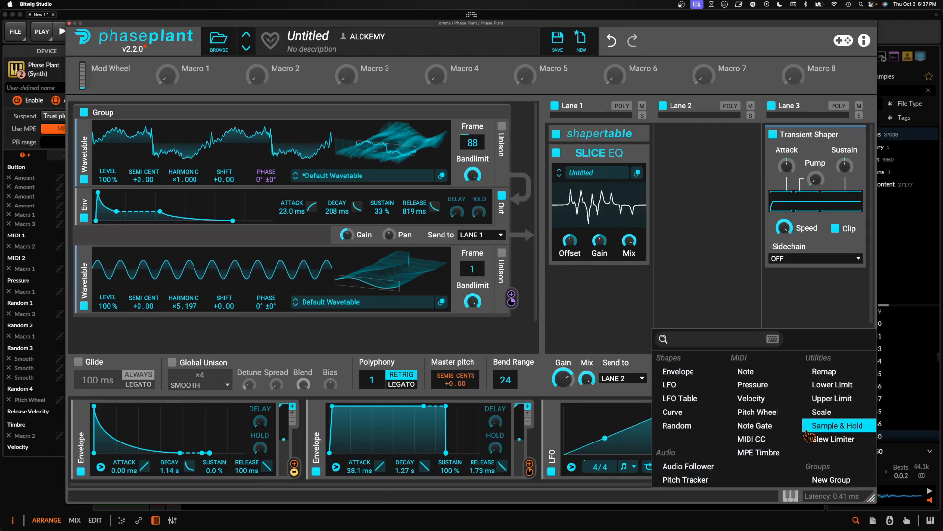
click(747, 373)
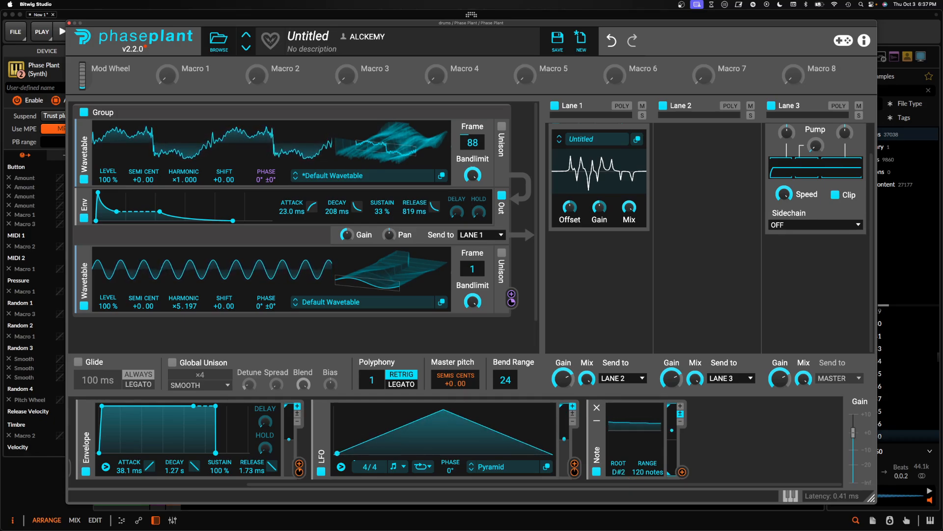
Assign the Note modulator to the Offset of the Slice EQ in Lane 1
click(684, 475)
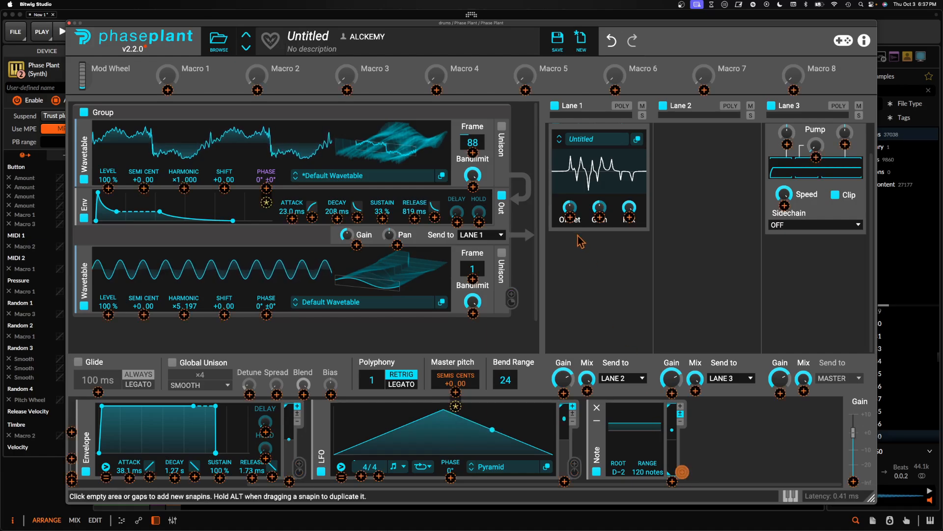
click(570, 217)
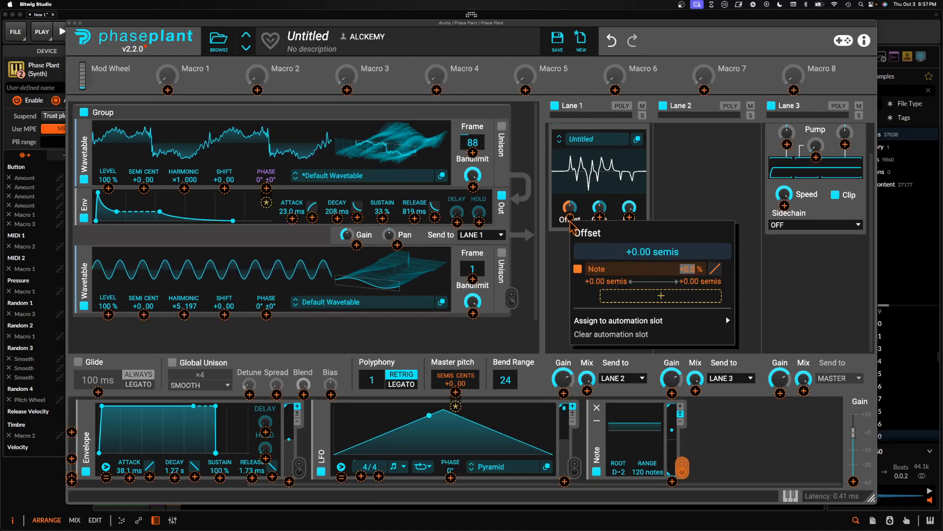
key(Escape)
click(722, 281)
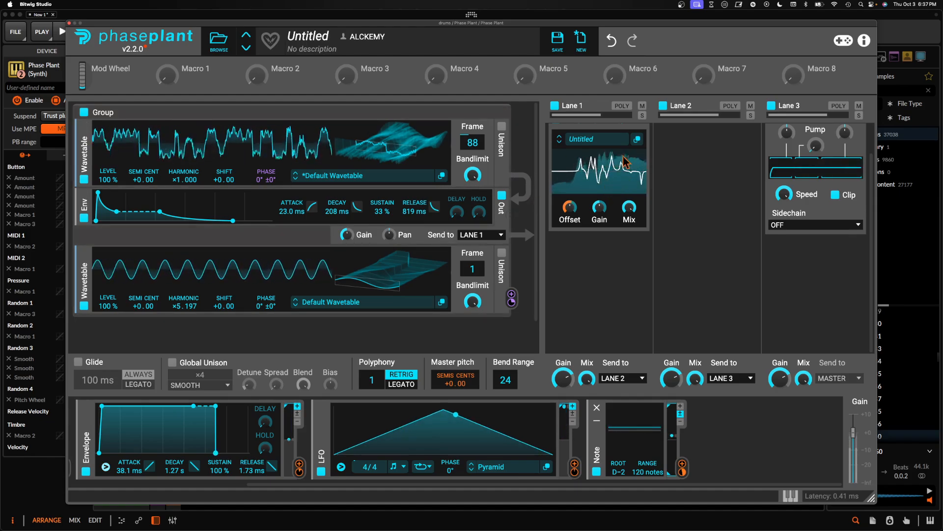
Collapse the Slice EQ in Lane 1 and duplicate it directly below the original
scroll(625, 162, up, 2)
click(638, 158)
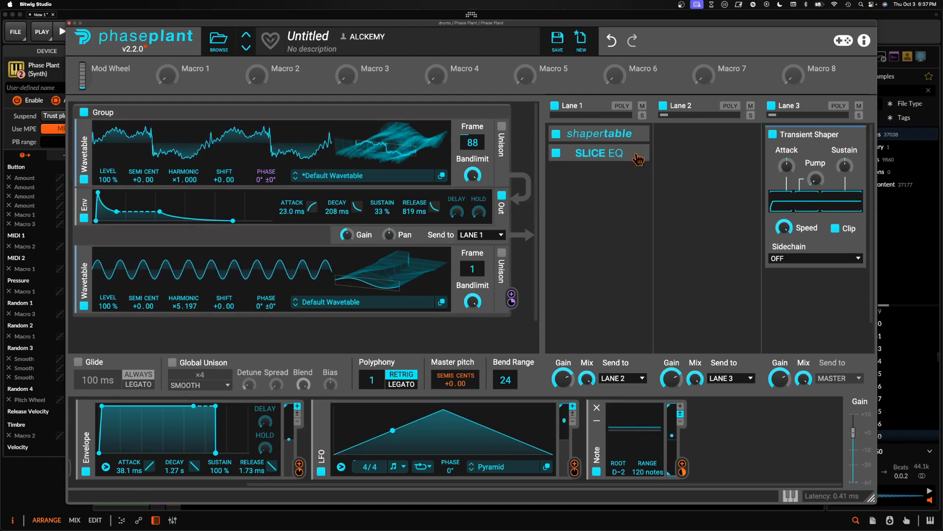
drag(615, 155, 614, 171)
click(634, 171)
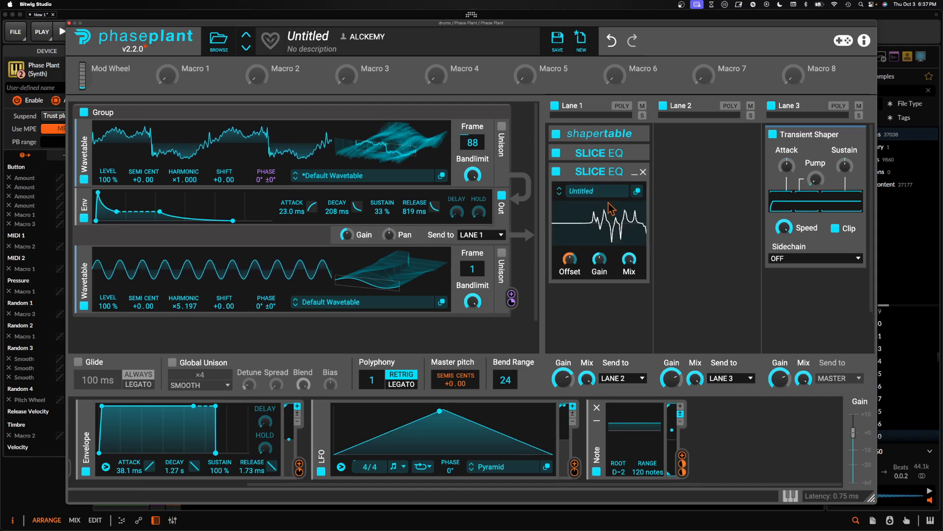
click(634, 154)
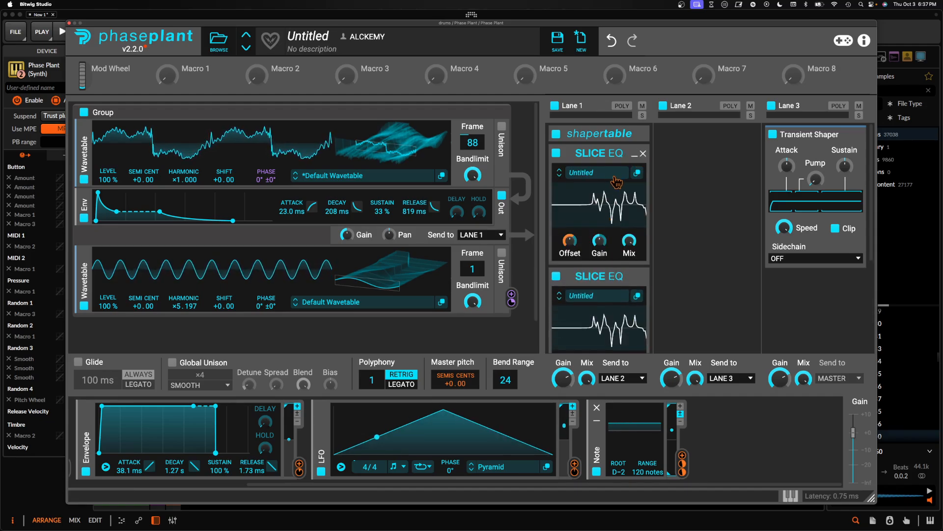
click(634, 154)
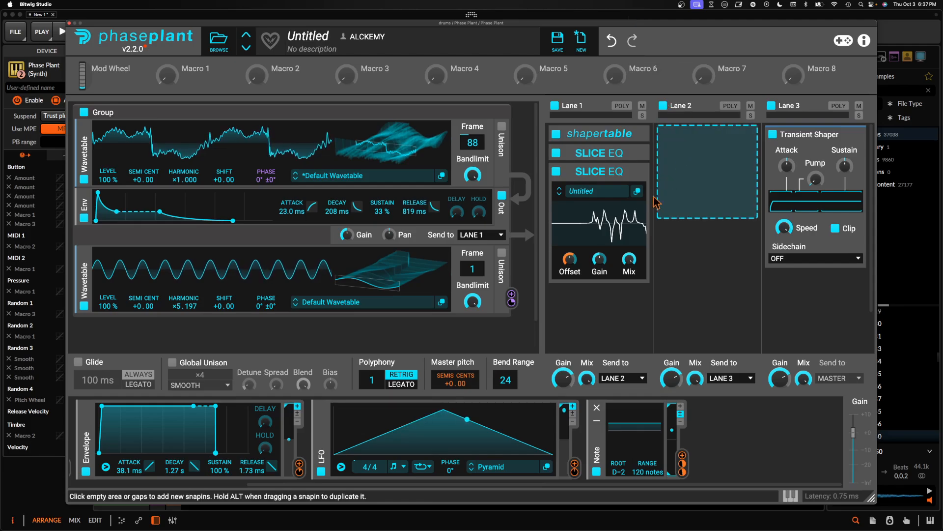
mouse_move(563, 378)
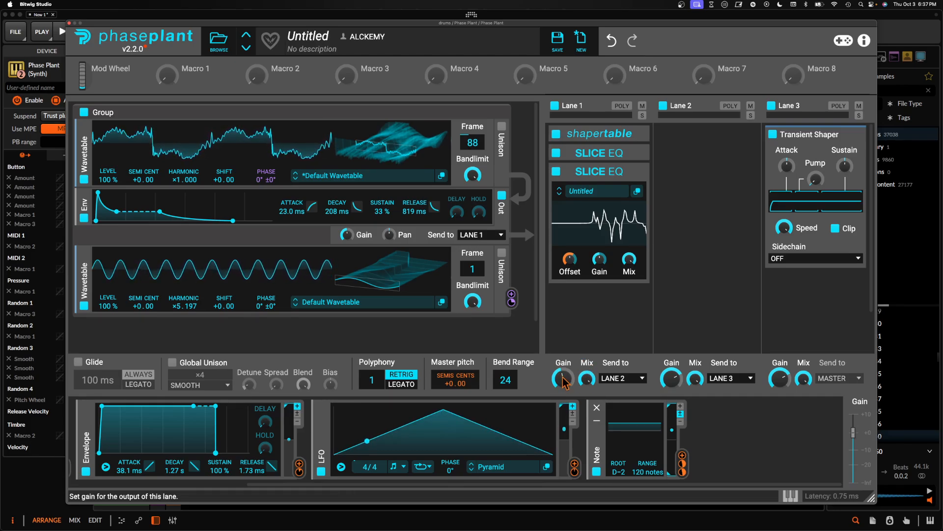
drag(565, 382, 563, 384)
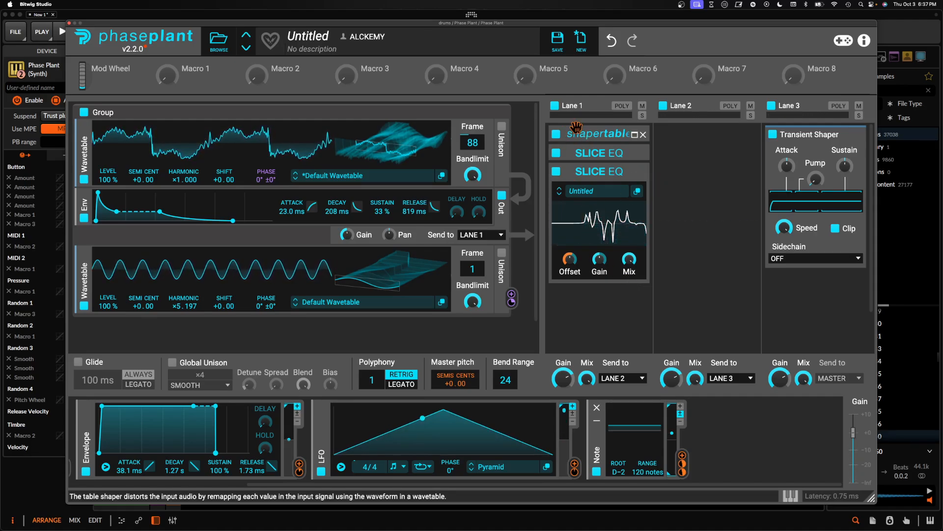
drag(583, 132, 603, 132)
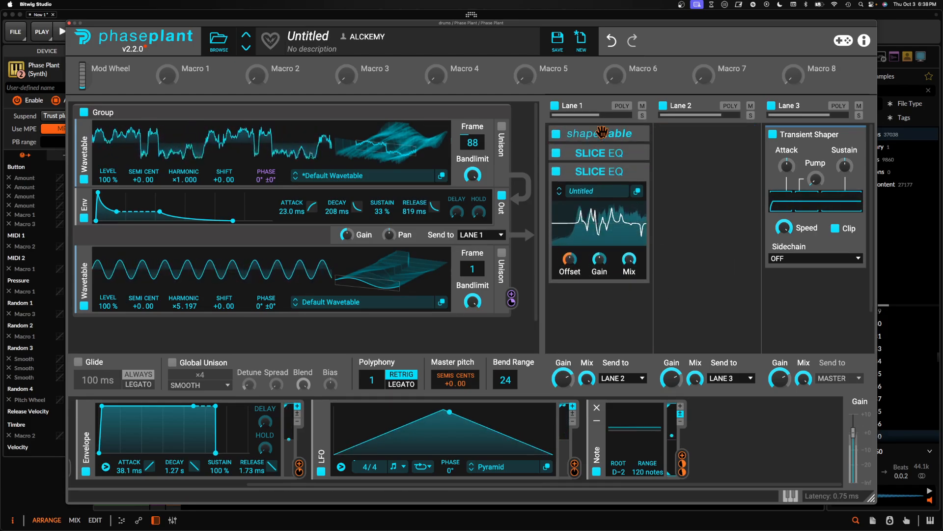
Add a Convolver after the two Slice EQs in Lane 1 and load the Spaces Real impulse response Terry's Typing Room
click(634, 172)
click(586, 216)
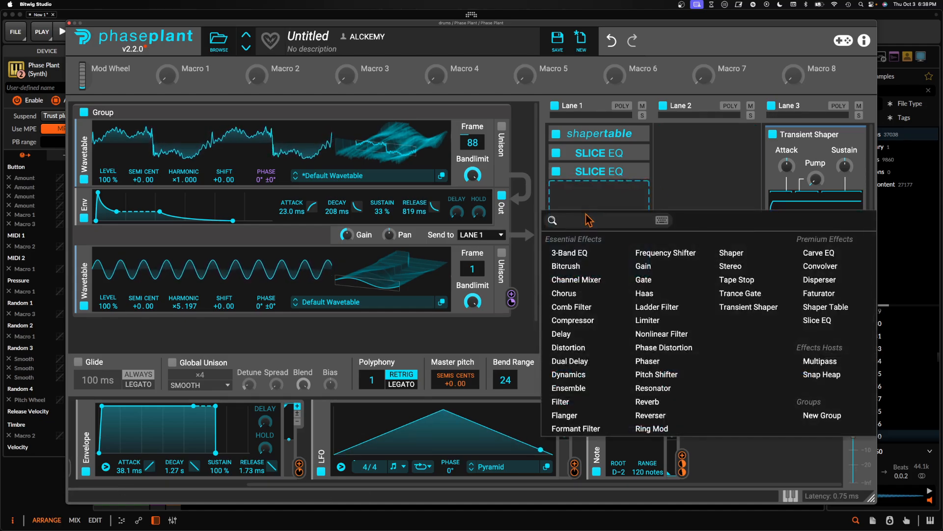
click(821, 266)
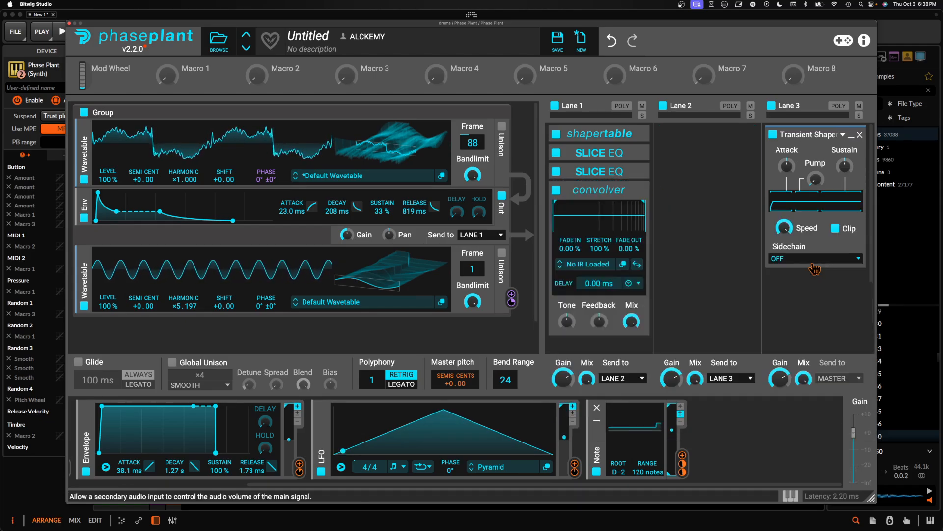
click(596, 268)
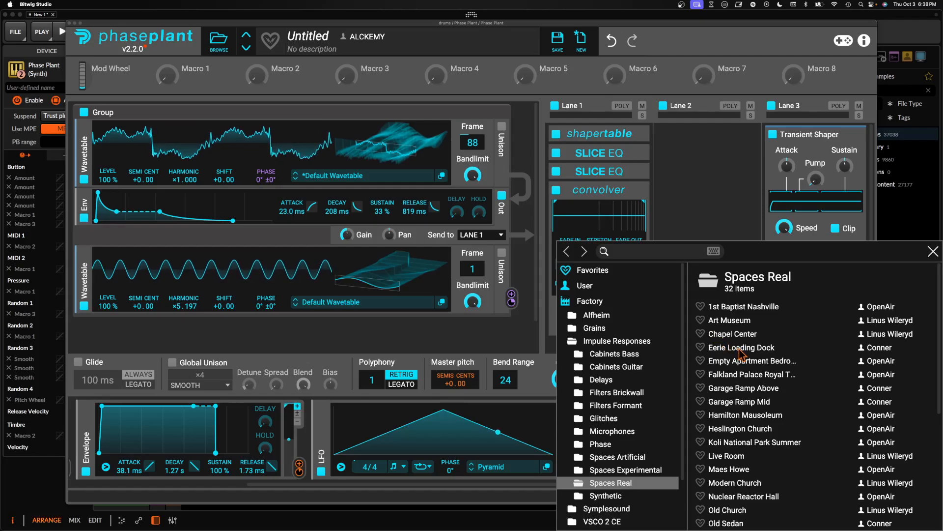
scroll(742, 352, down, 5)
click(742, 456)
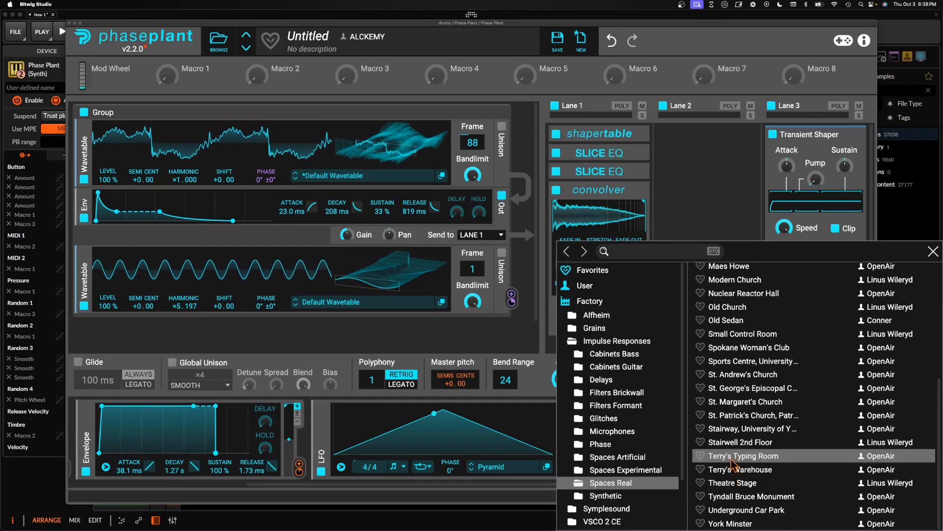
click(597, 215)
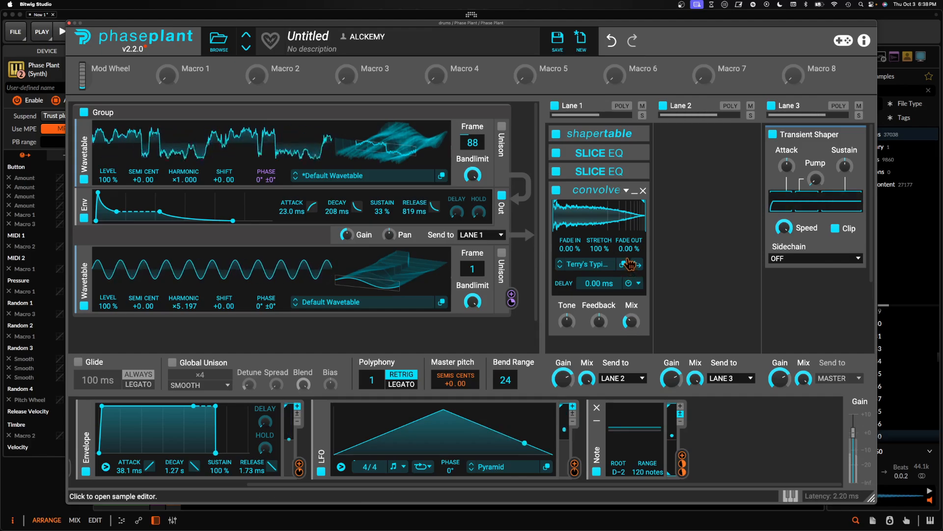
Trim the impulse response to about 39.7–206 ms, set Stretch to 15% and Fade Out to 100%, and lower the Convolver's Mix
drag(624, 251, 606, 215)
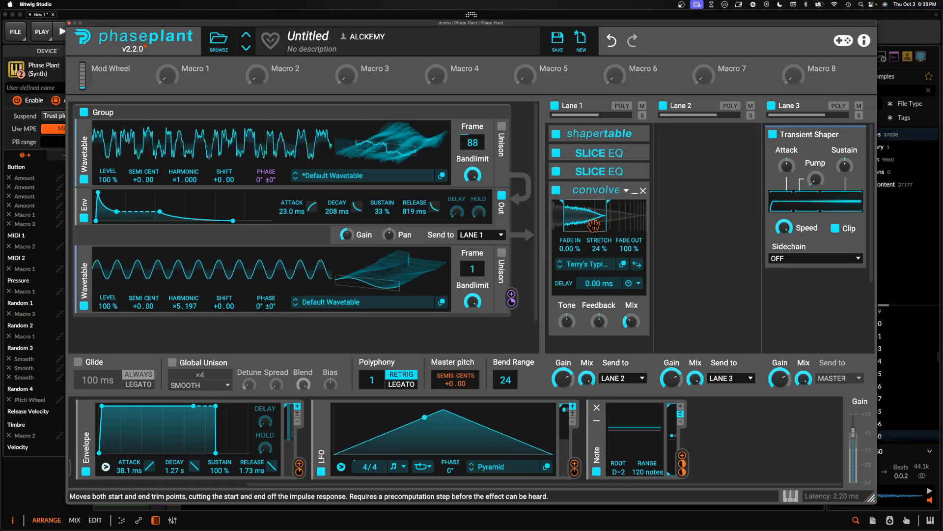
drag(609, 216, 599, 264)
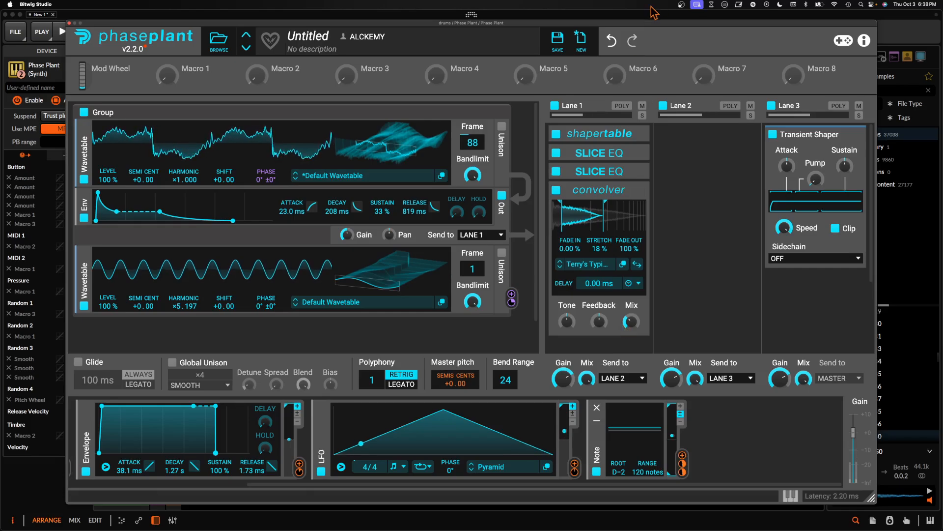
mouse_move(600, 248)
mouse_down()
mouse_move(600, 203)
mouse_move(599, 253)
mouse_up()
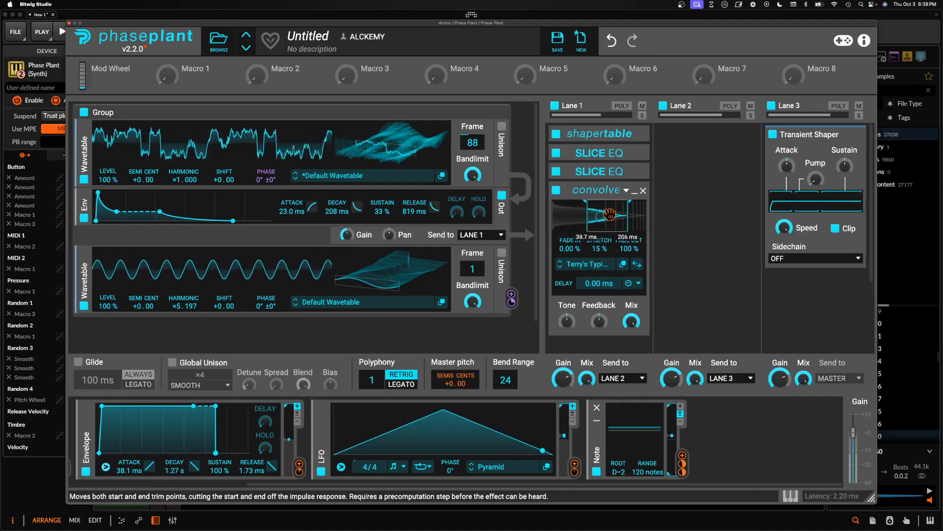
mouse_move(631, 321)
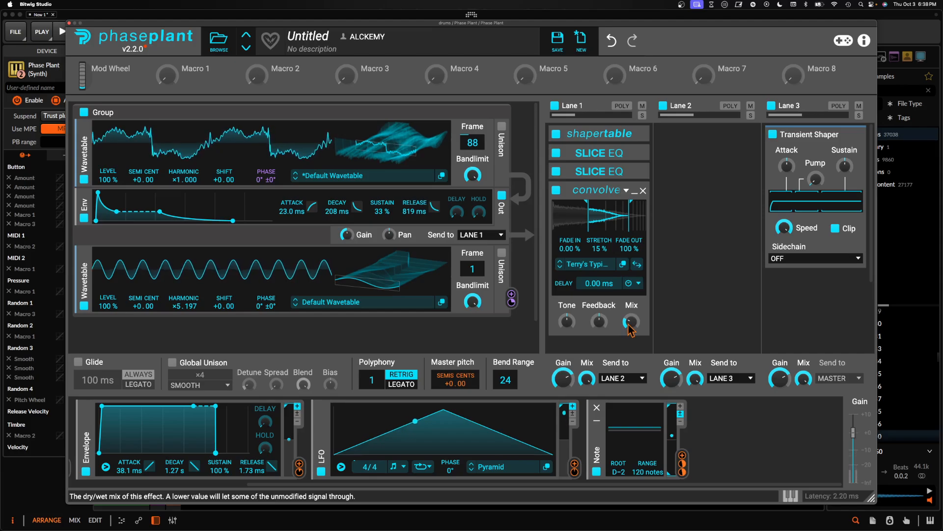
Collapse the Convolver, add another Slice EQ after it, and open its editor window centrally over the synth
click(635, 191)
click(595, 222)
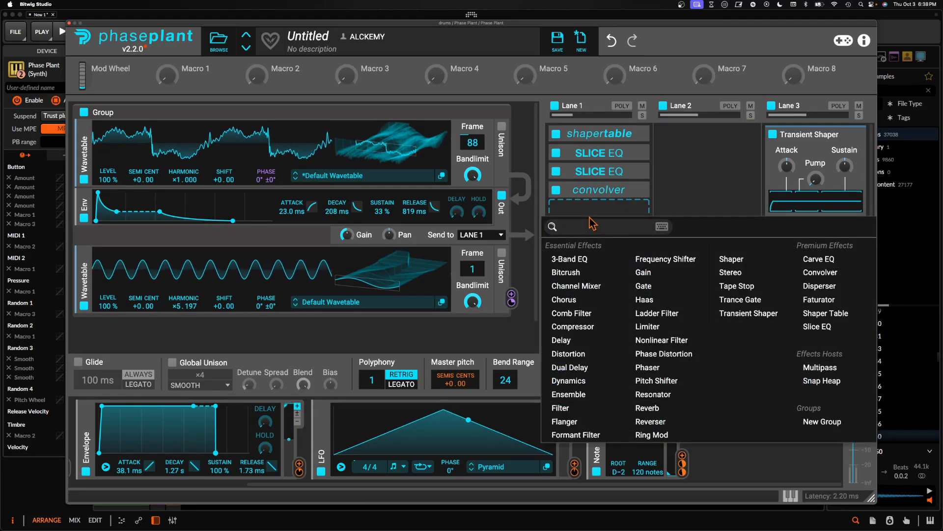
click(838, 315)
click(637, 229)
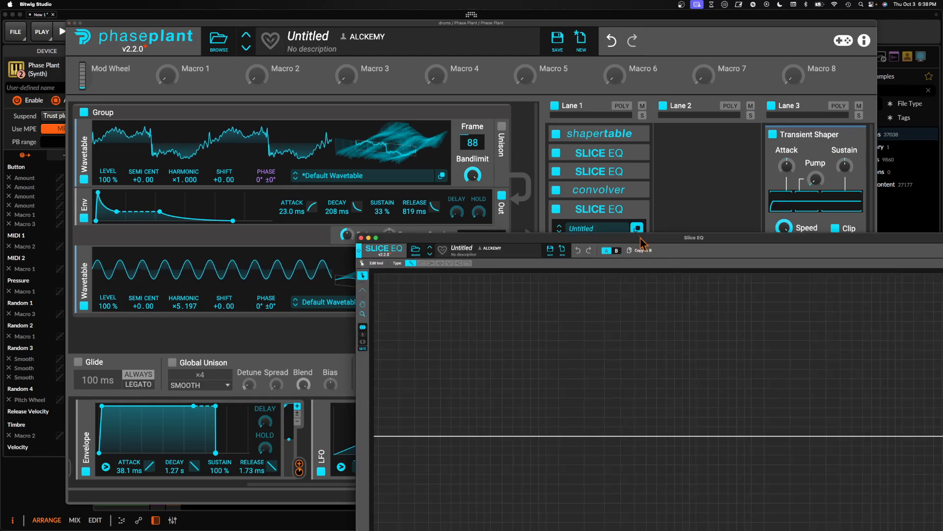
drag(642, 242, 434, 93)
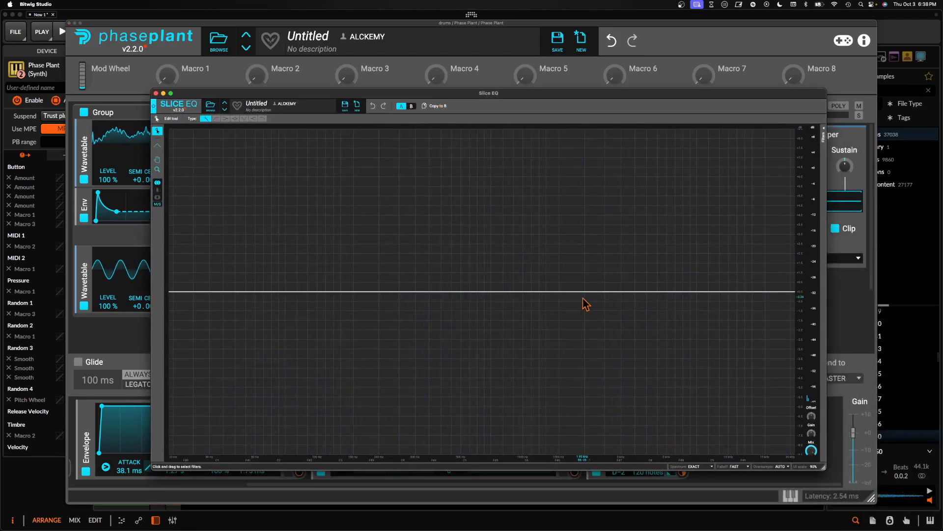
Shape the new EQ with a wide deep cut in the highs and a narrower, deeper low-mid cut, and close its editor
drag(703, 292, 646, 424)
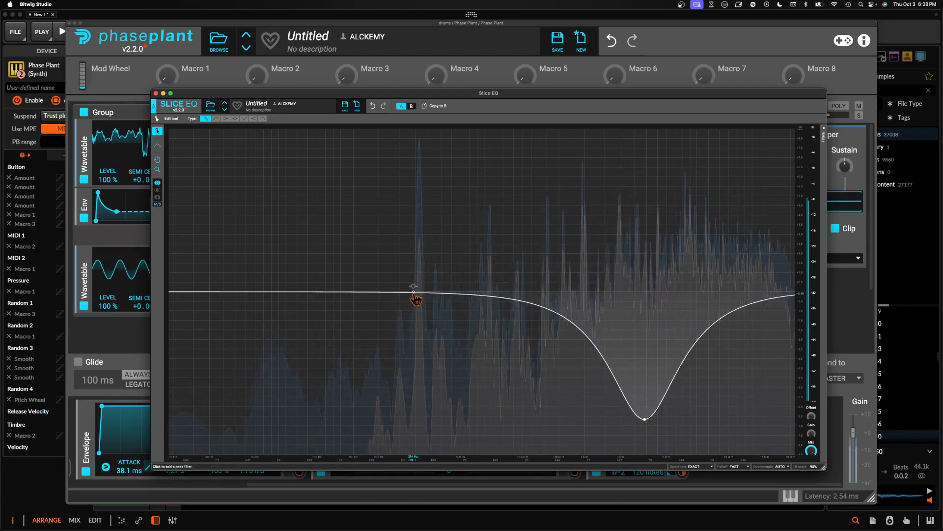
drag(415, 295, 398, 444)
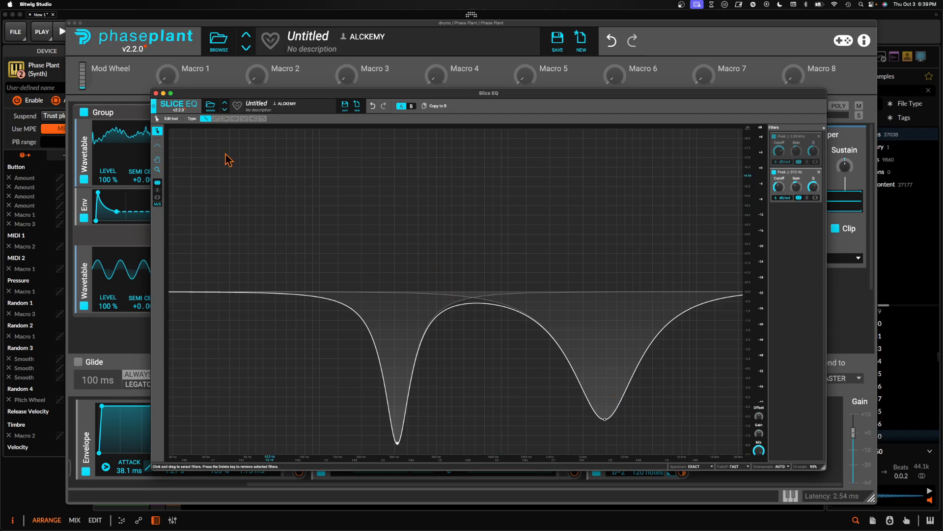
click(156, 93)
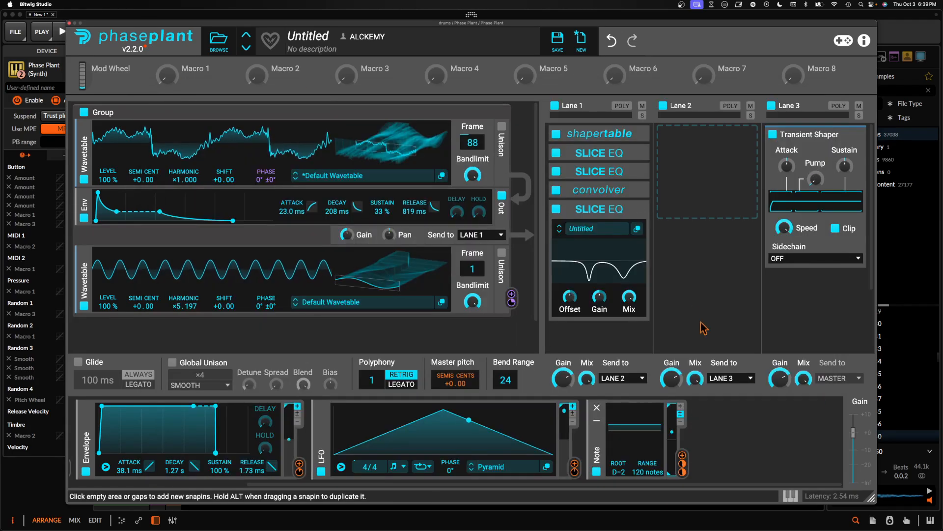
click(636, 215)
Try a Compressor after the last Slice EQ with a raised ratio and makeup gain, and remove it
click(619, 250)
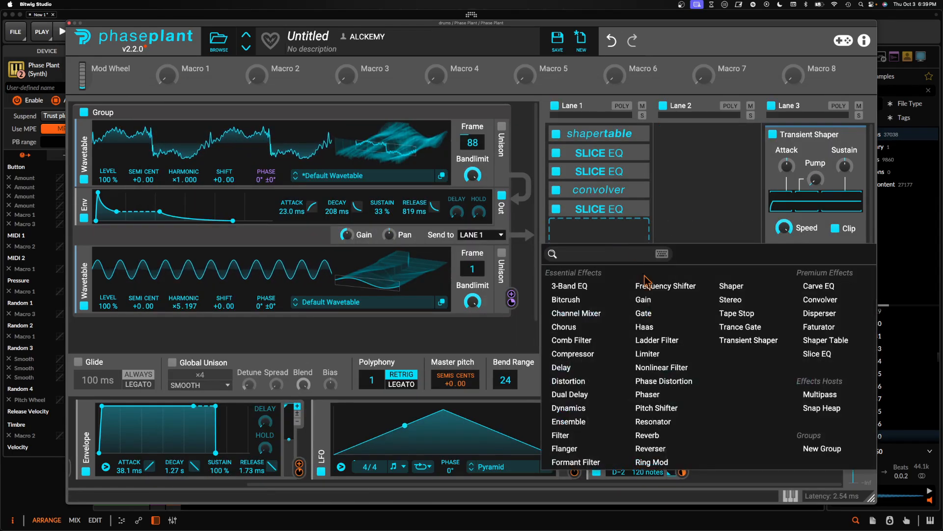
click(573, 354)
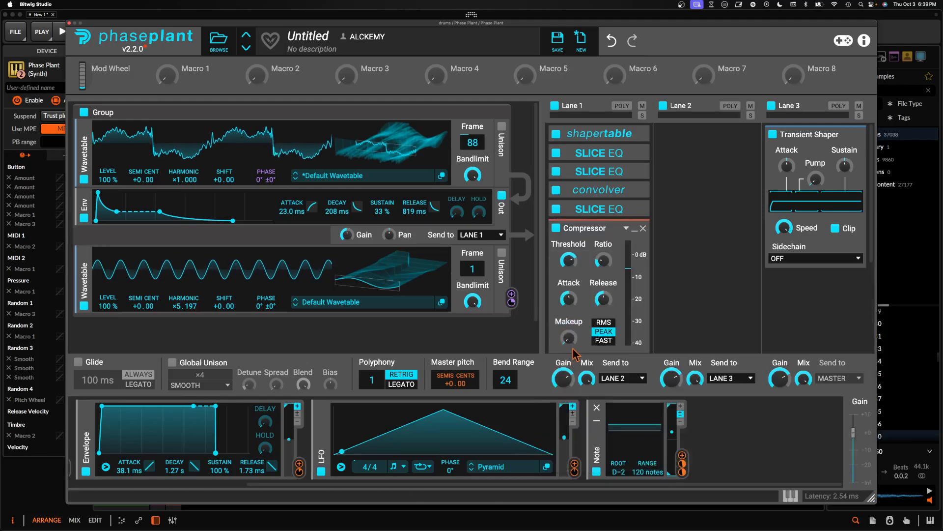
mouse_move(603, 260)
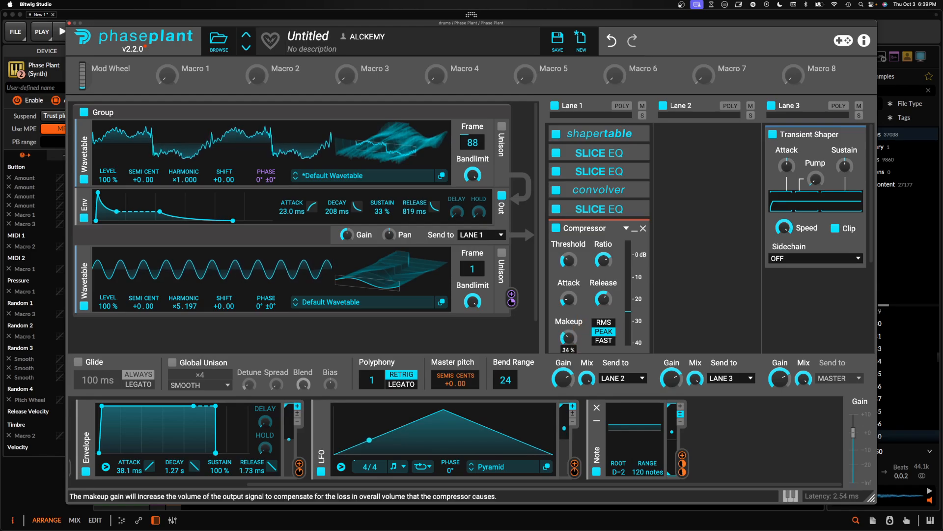
click(635, 228)
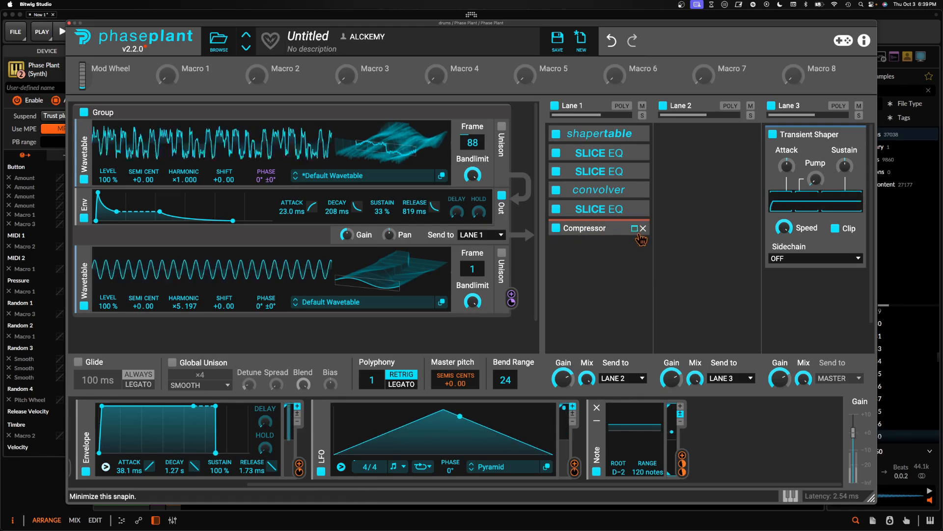
click(637, 235)
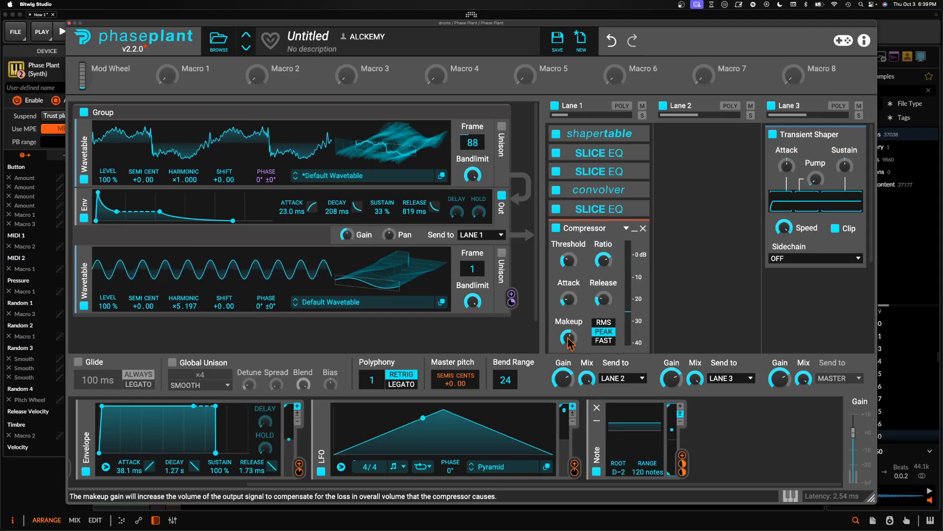
click(643, 228)
Add a Comb Filter at the end of Lane 1, enable its Stereo option and lower its Mix
click(646, 235)
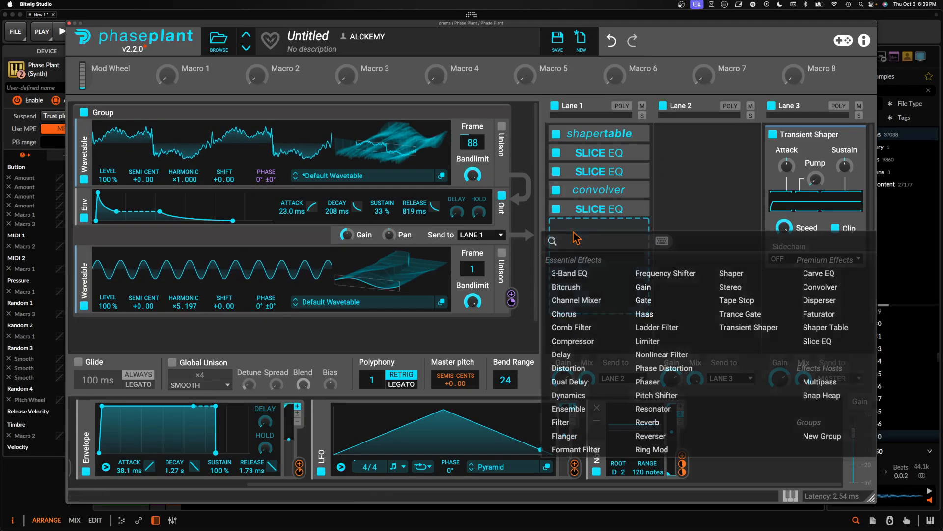
click(587, 329)
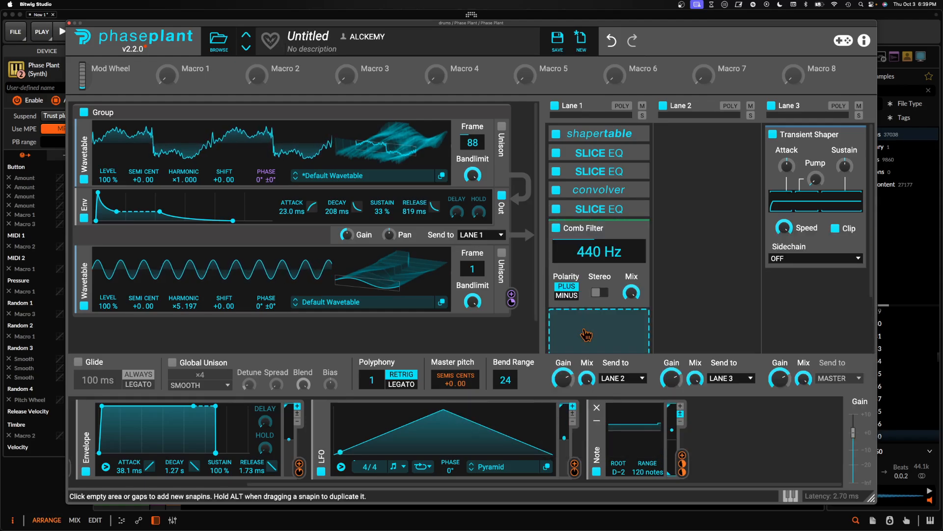
click(598, 294)
click(608, 294)
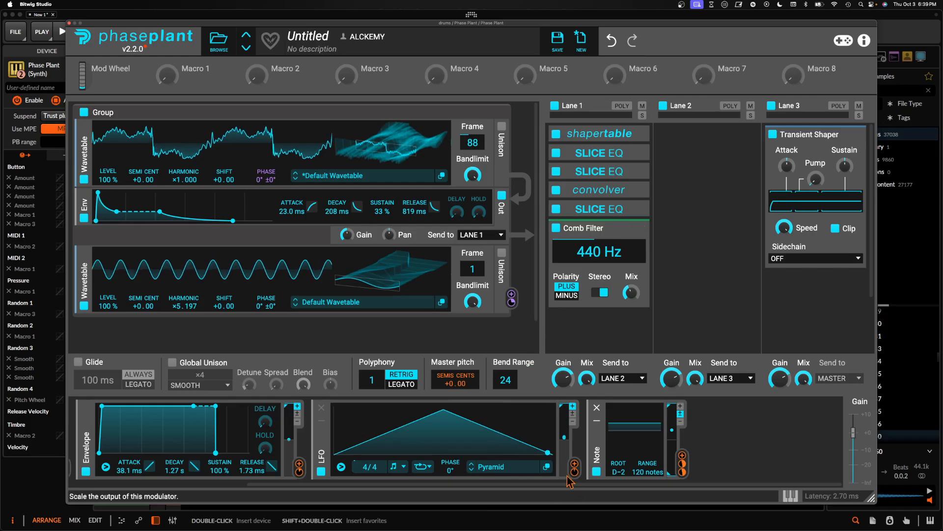
Duplicate the Pyramid LFO and use the copy to modulate the Comb Filter's frequency upward
key(super+d)
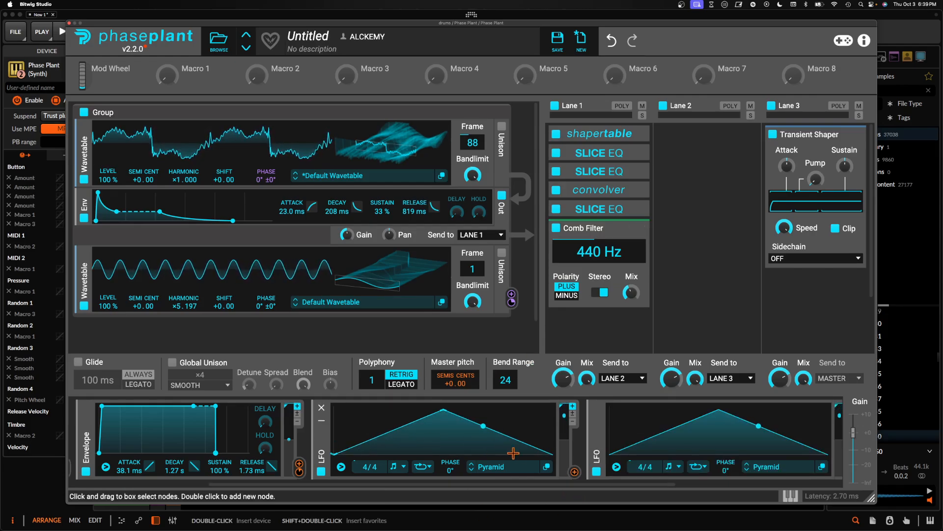
click(575, 473)
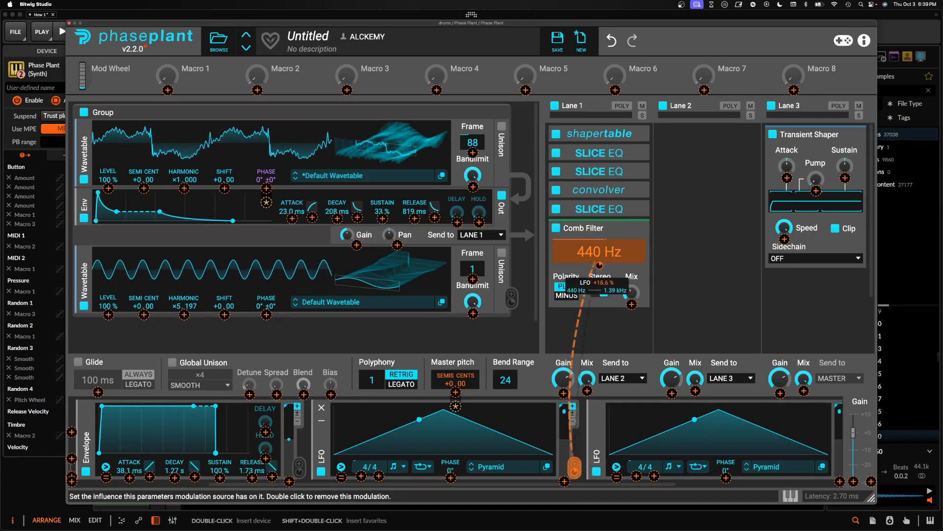
click(600, 265)
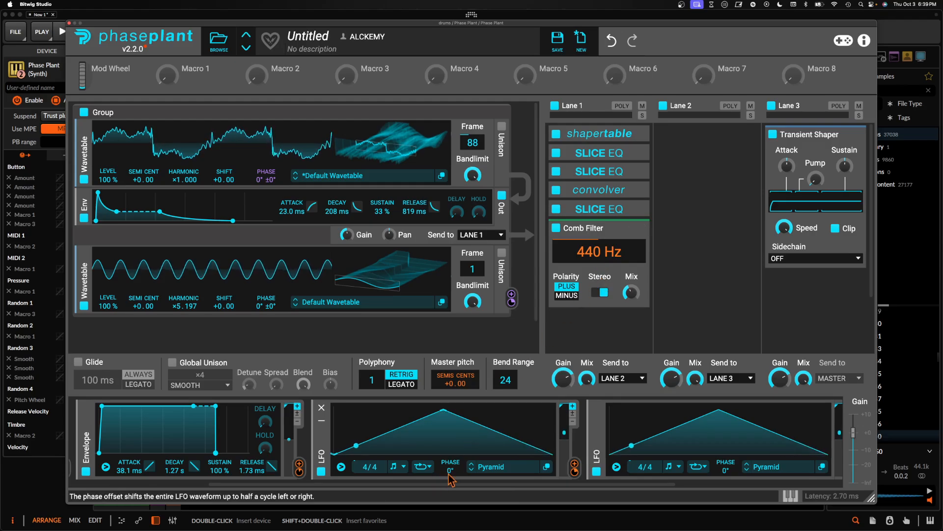
Set the duplicated LFO's Phase to 114° and switch the Comb Filter's Polarity to Minus
drag(450, 471, 450, 469)
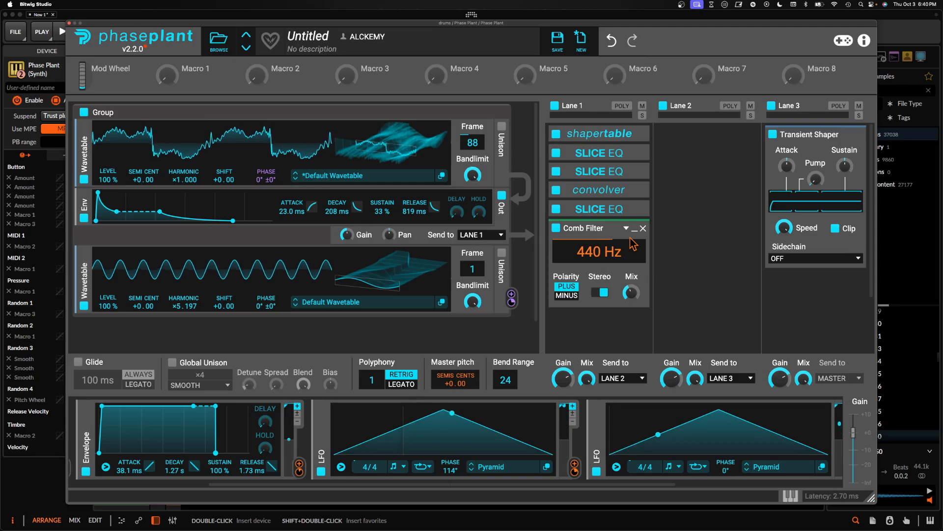
click(567, 295)
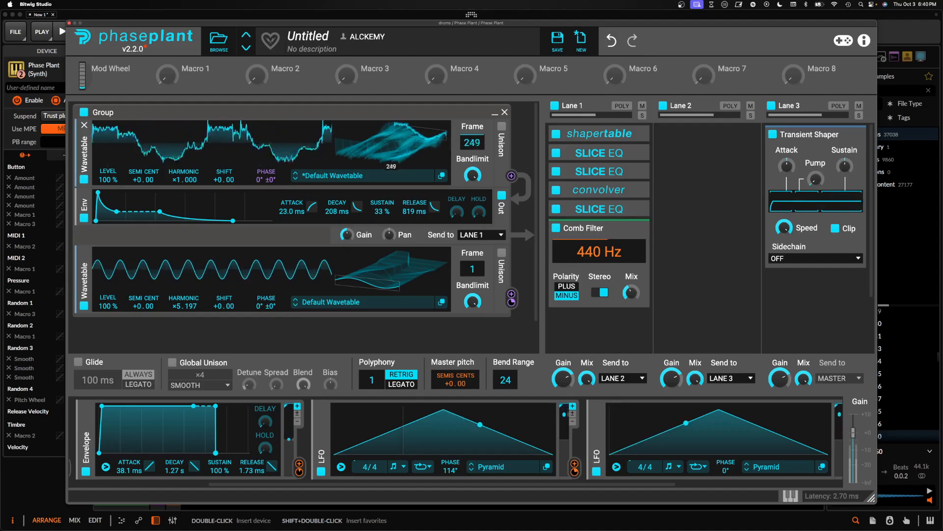
Set the second Wavetable oscillator's Frame to 194 and its Harmonic to ×3.197
drag(394, 285, 393, 258)
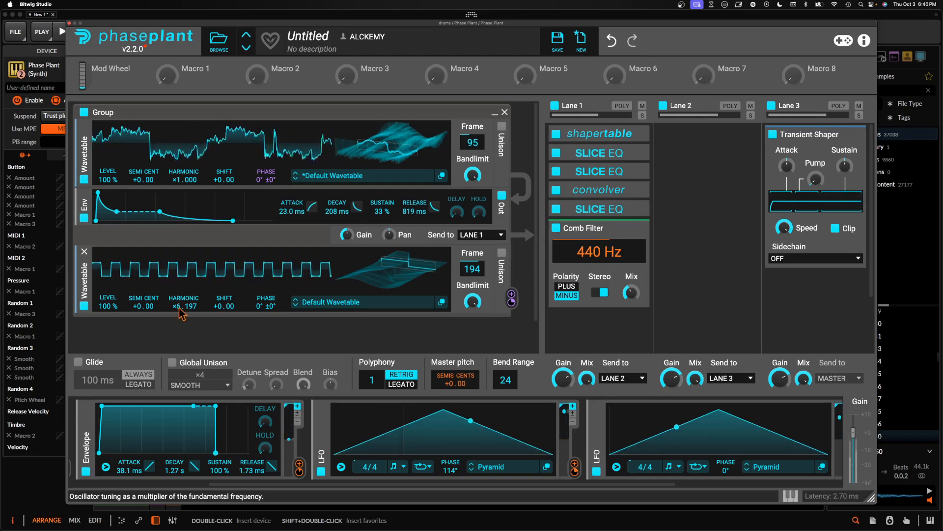
scroll(183, 306, down, 1)
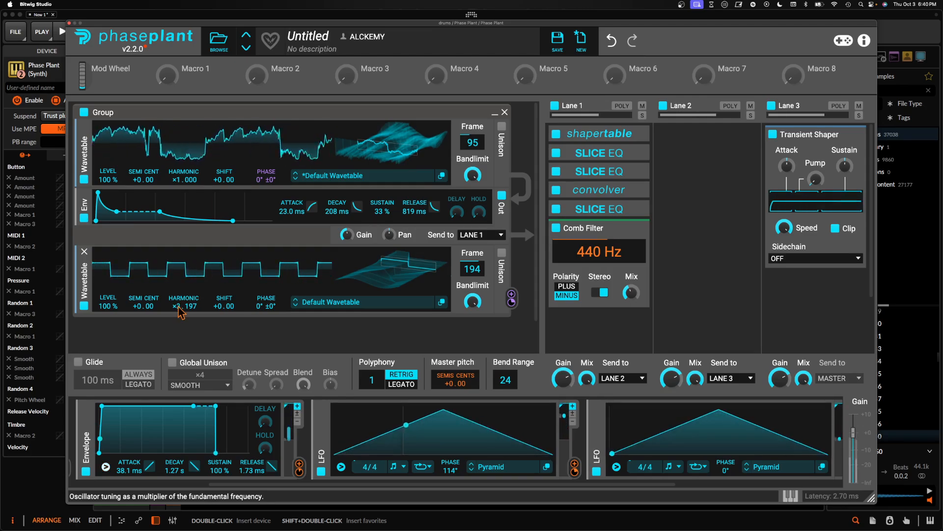
Try four-voice Unison on the second Wavetable oscillator in Smooth and Synthetic modes, and disable it
click(502, 255)
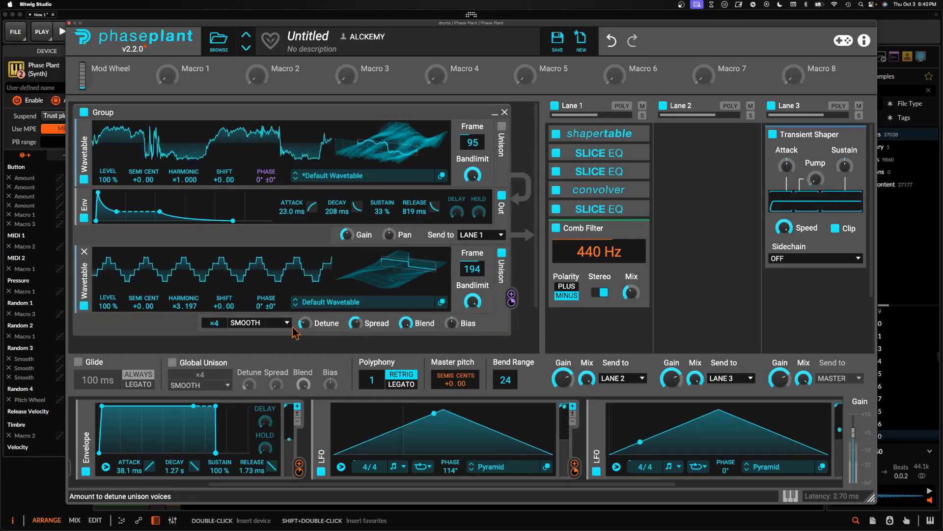
click(257, 323)
click(254, 363)
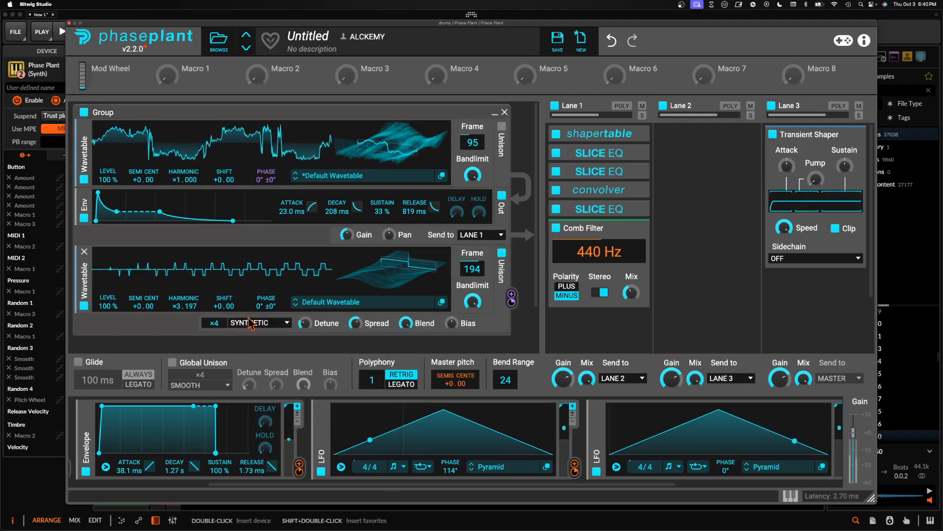
click(257, 323)
click(261, 342)
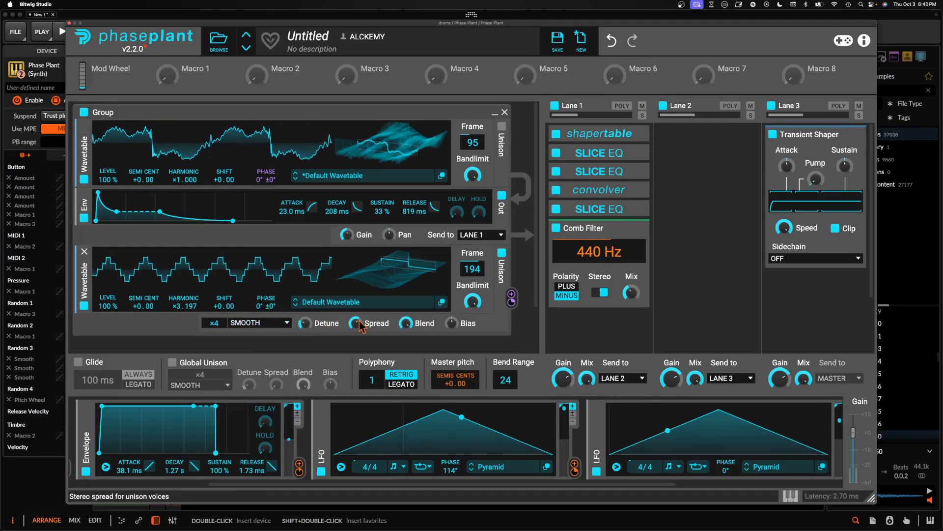
click(502, 254)
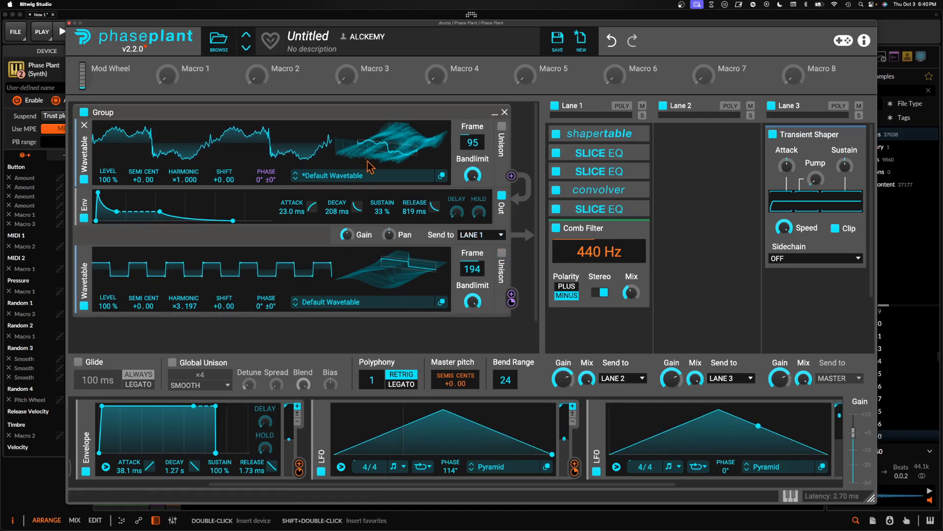
Add a Distortion of type Saturate after the Comb Filter in Lane 1, and collapse both effects
click(633, 227)
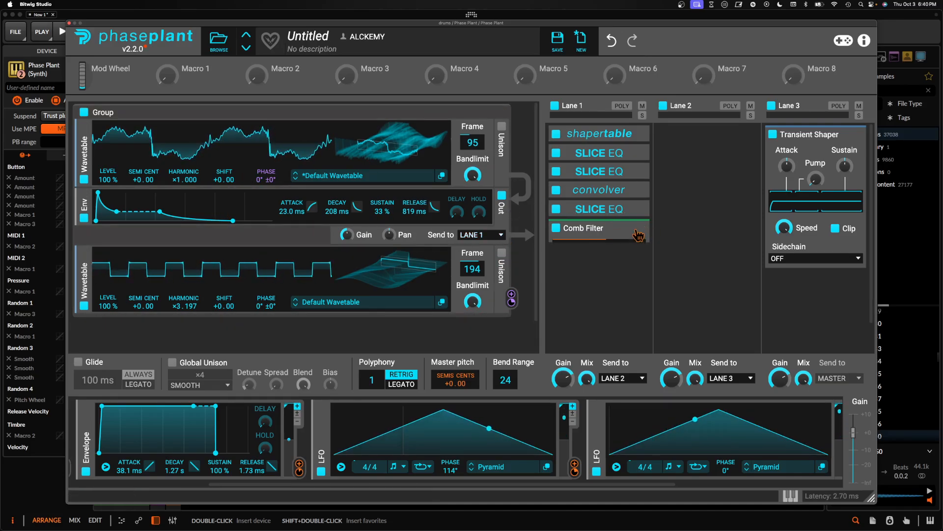
click(600, 256)
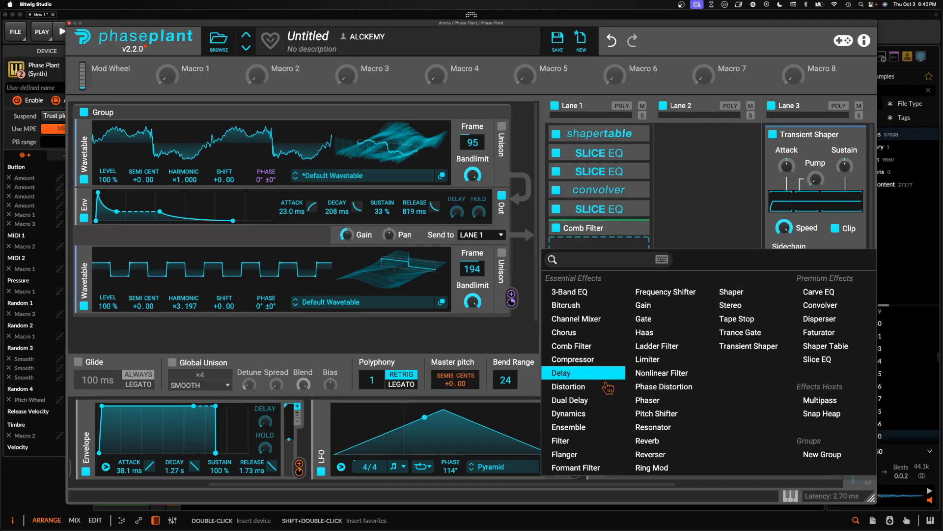
click(569, 386)
scroll(605, 236, down, 5)
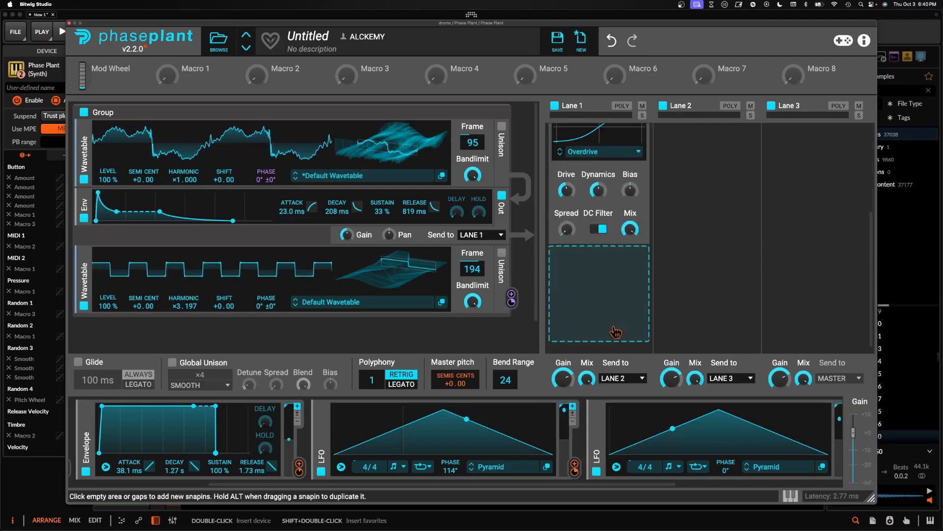
scroll(608, 237, up, 4)
click(600, 245)
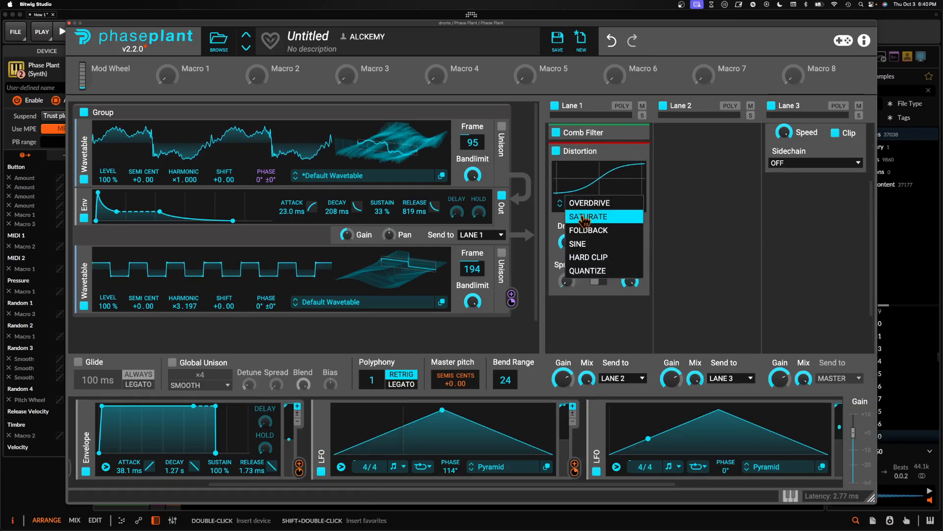
click(585, 218)
scroll(584, 221, up, 2)
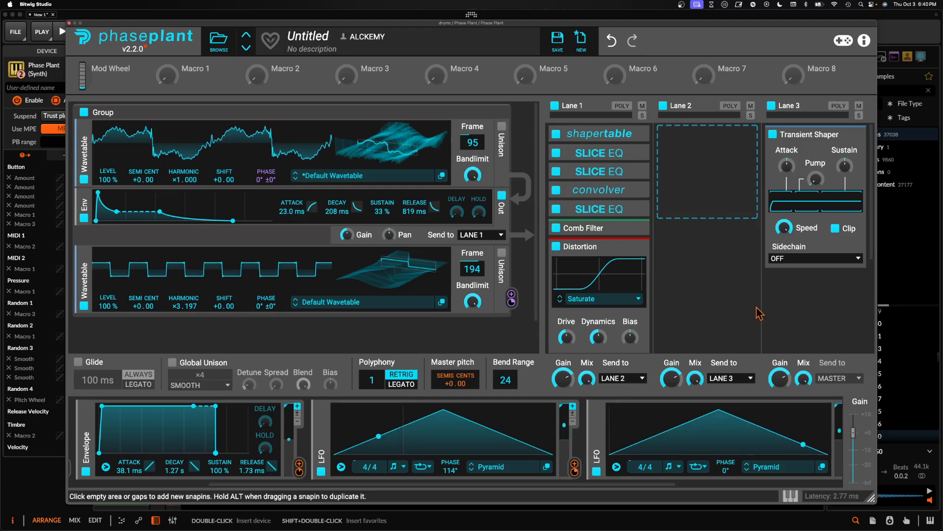
click(627, 249)
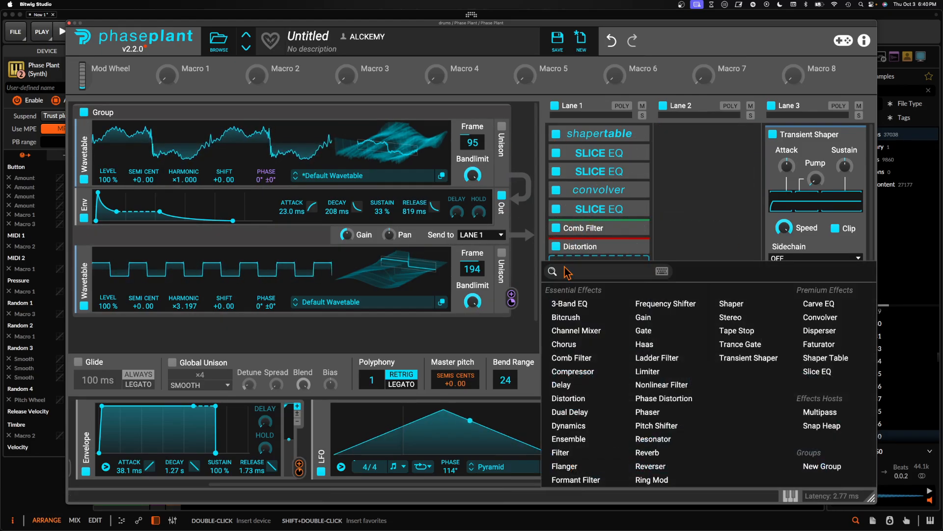
Add a Delay after the Distortion and set it to 18.3 ms with Bounce enabled and a lowered Mix
click(599, 256)
click(584, 384)
scroll(588, 206, down, 5)
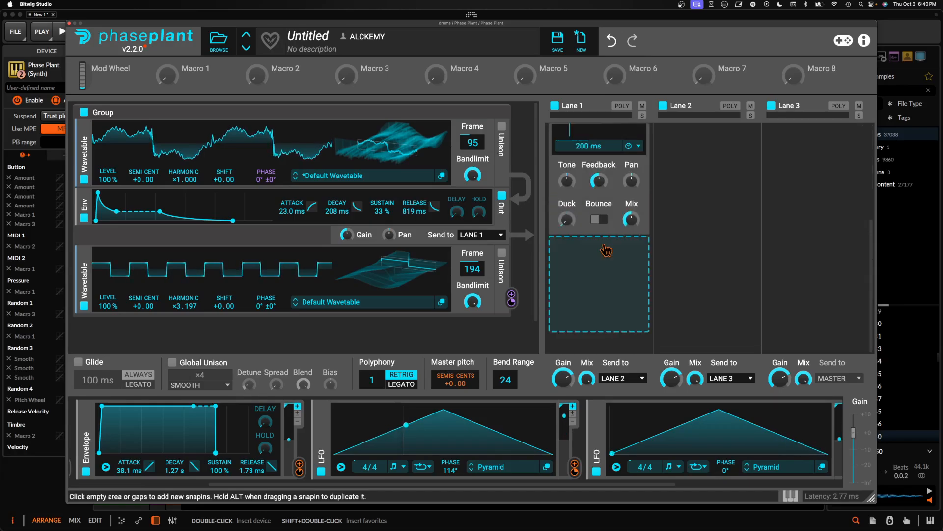
scroll(594, 202, up, 3)
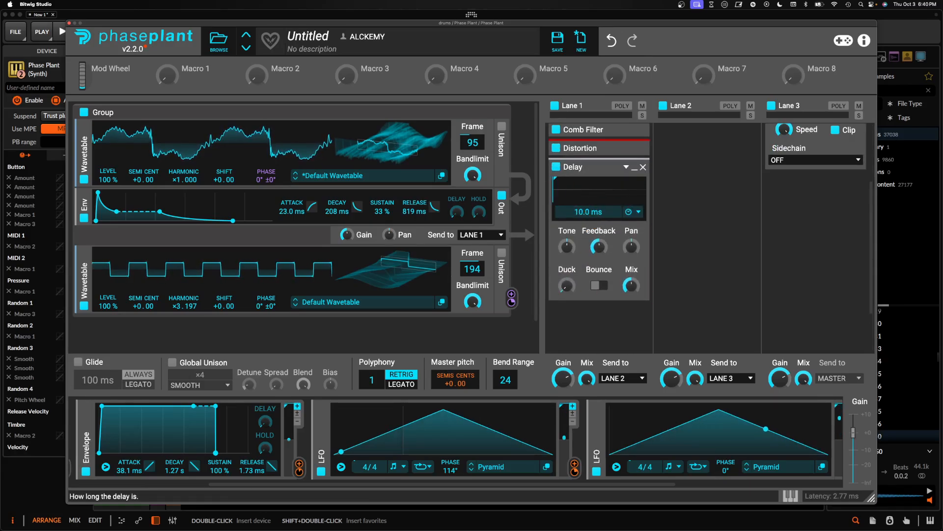
drag(588, 212, 588, 210)
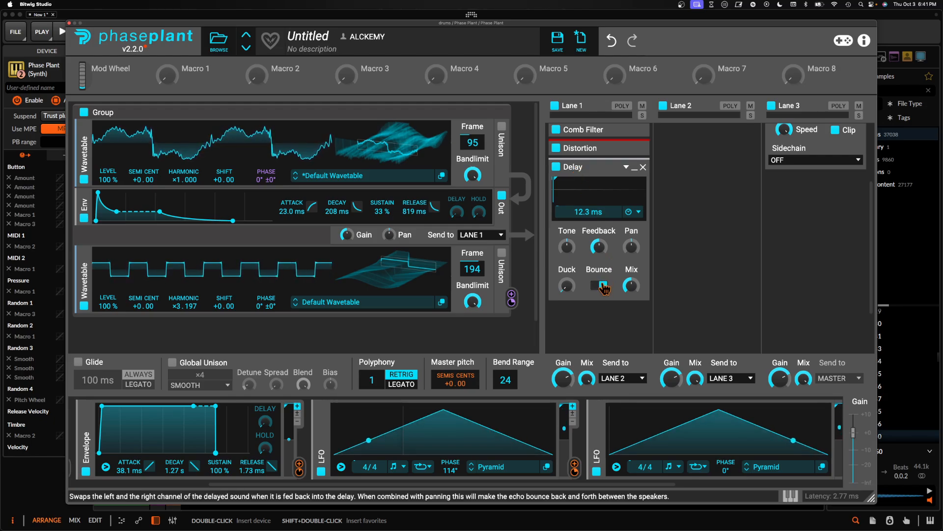
drag(631, 285, 631, 285)
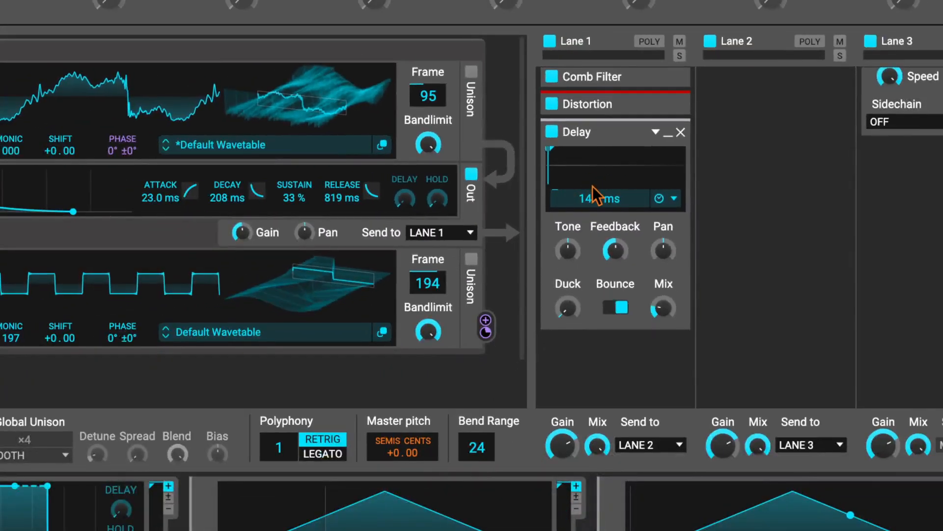
drag(596, 203, 587, 195)
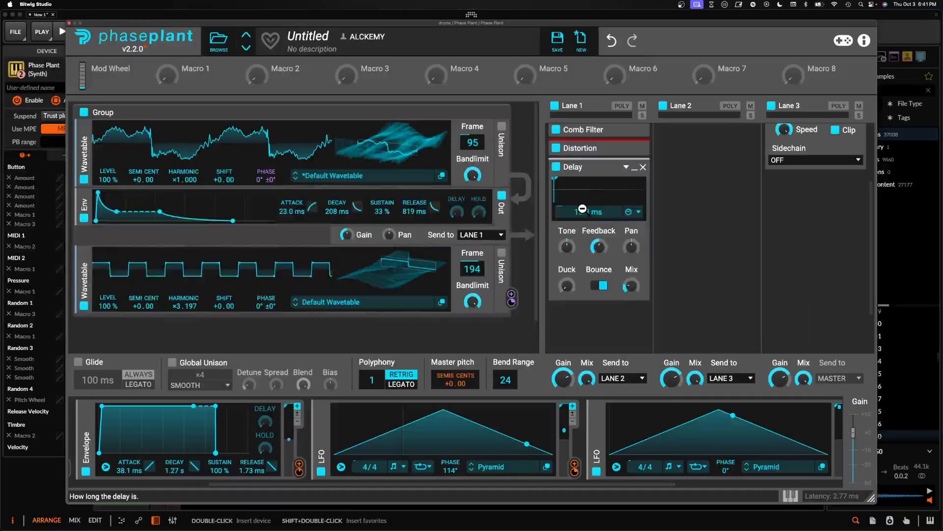
Collapse the Delay and move it ahead of the Distortion in Lane 1
scroll(634, 231, up, 2)
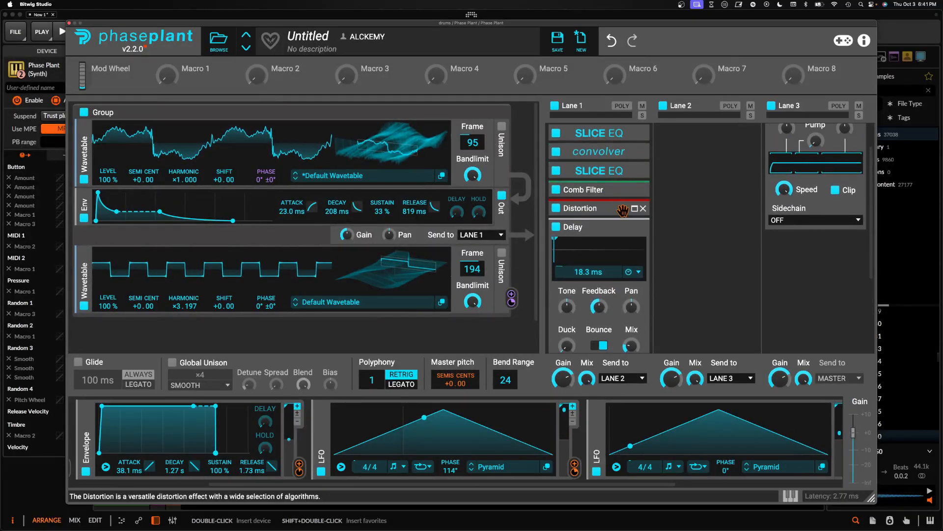
click(636, 231)
drag(596, 227, 596, 200)
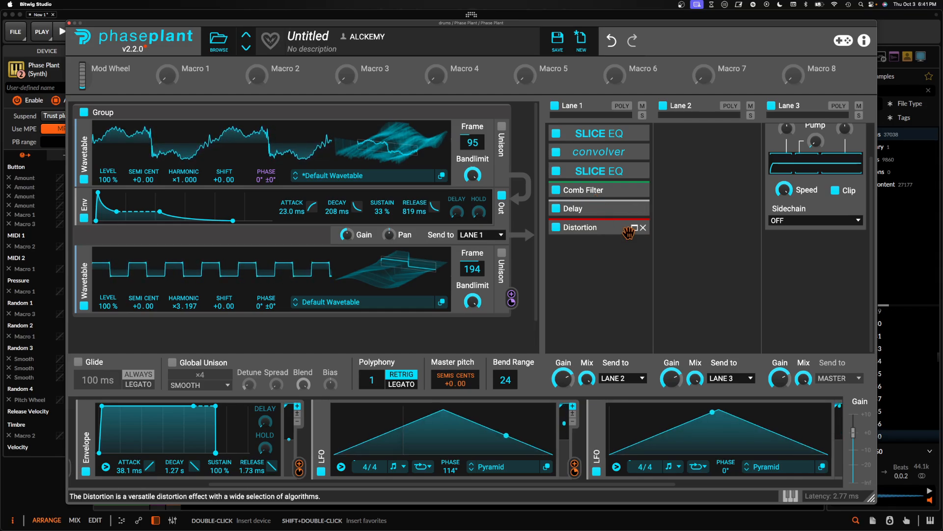
Expand the Delay and compare the sound with the effect bypassed and enabled
click(638, 210)
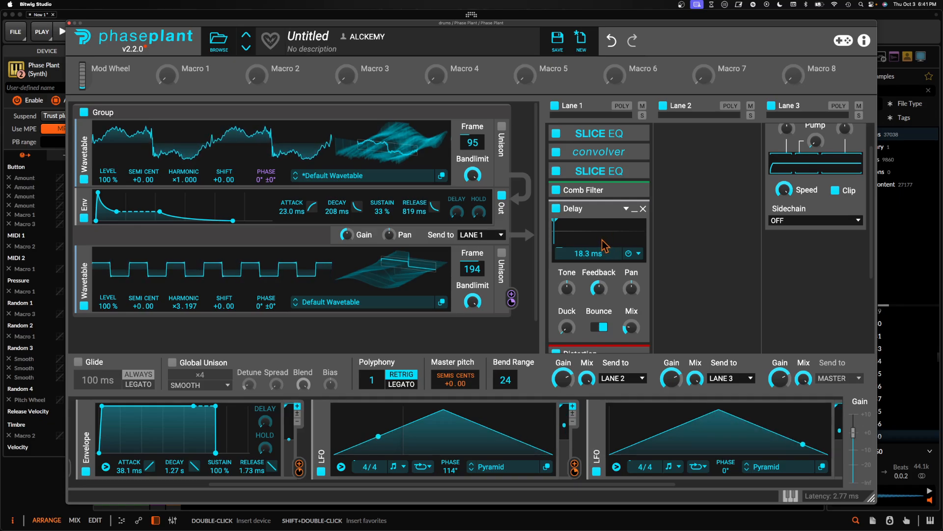
click(557, 209)
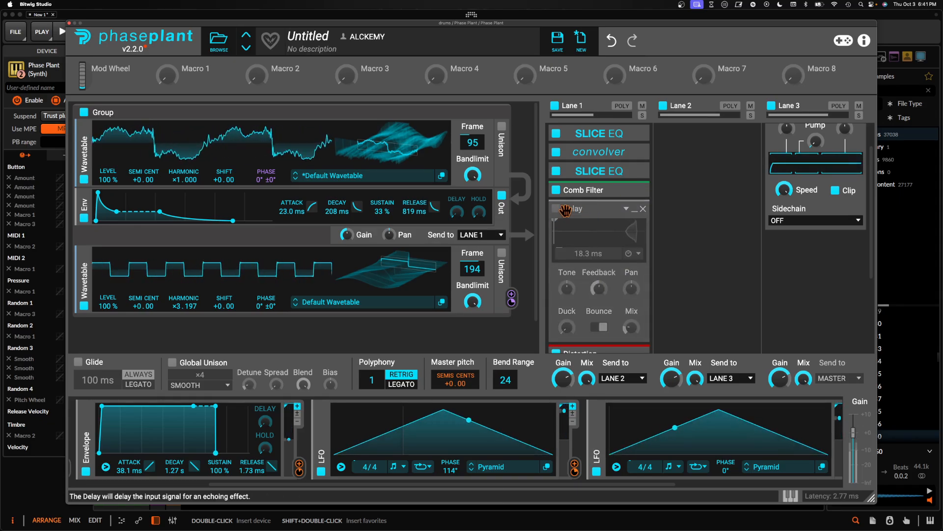
click(557, 209)
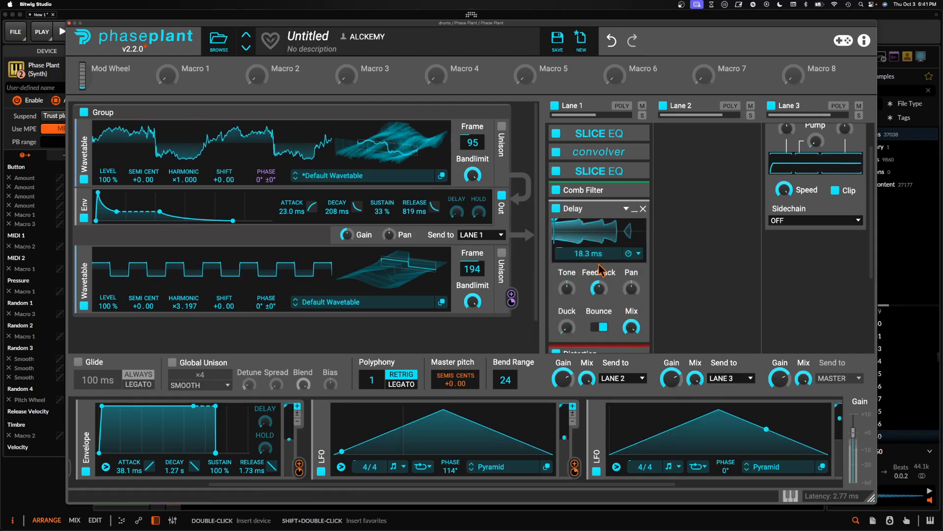
Set the Delay time to 12.6 ms with a higher Mix, and collapse the effect
drag(583, 257, 584, 244)
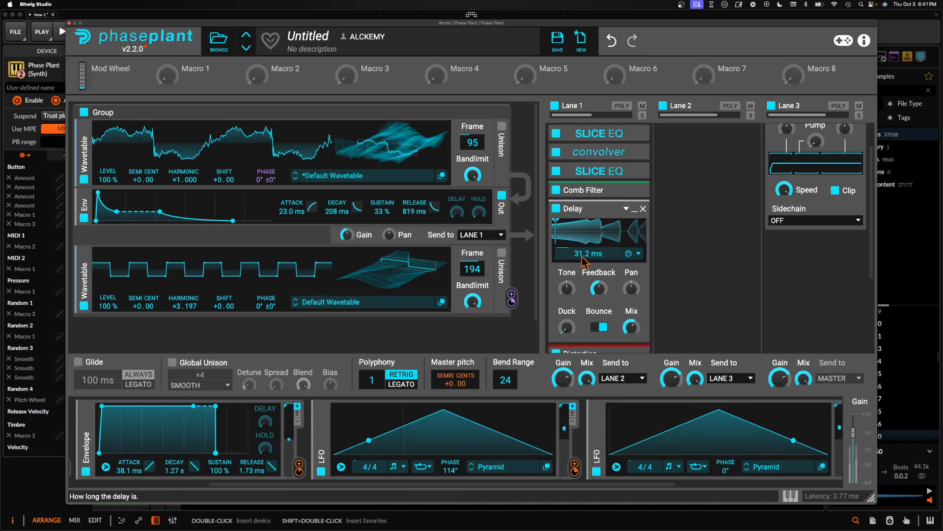
drag(583, 258, 583, 270)
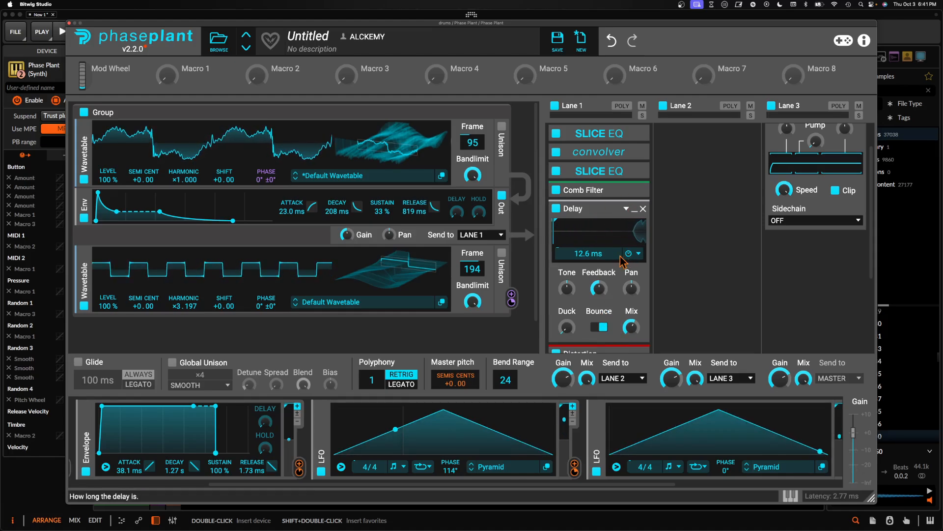
click(635, 208)
click(635, 209)
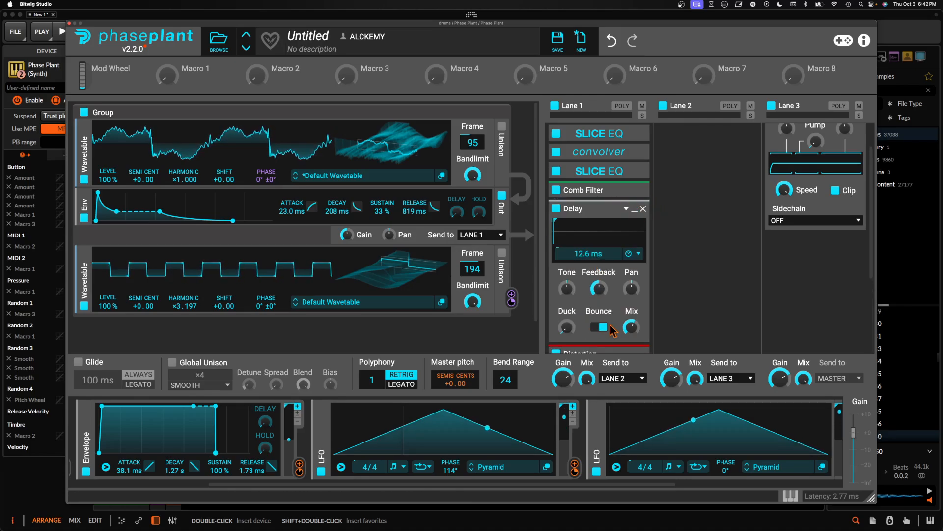
click(635, 209)
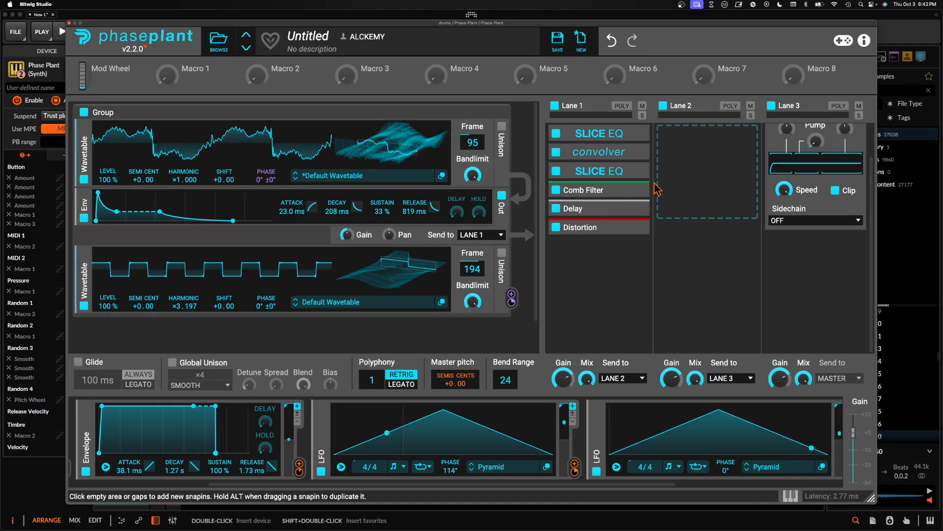
Insert a Pitch Shifter between the last Slice EQ and the Comb Filter, with pitch -12.00 and a low Mix
scroll(614, 246, up, 2)
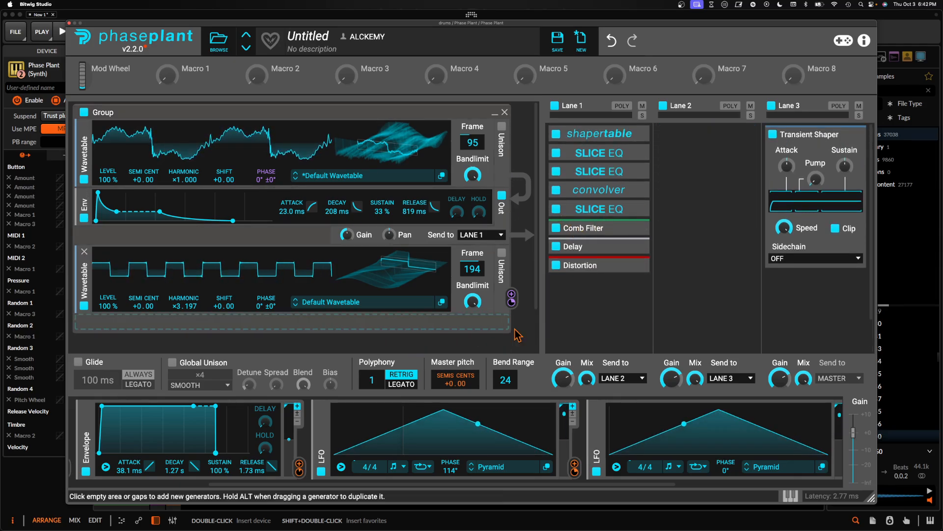
click(579, 223)
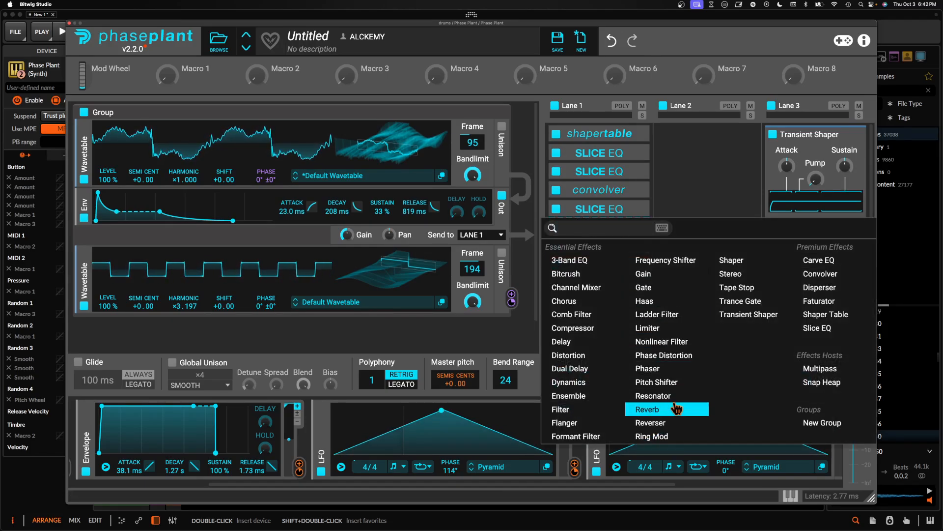
click(669, 382)
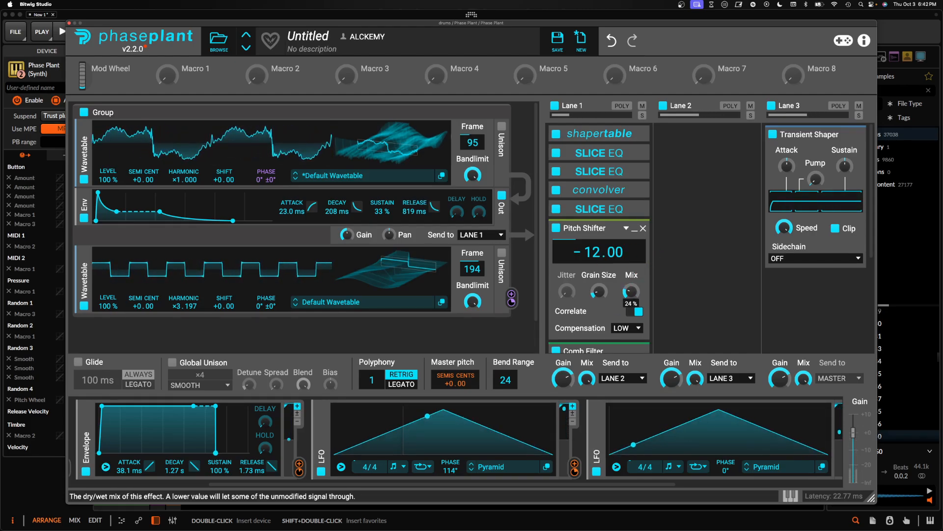
drag(631, 291, 631, 293)
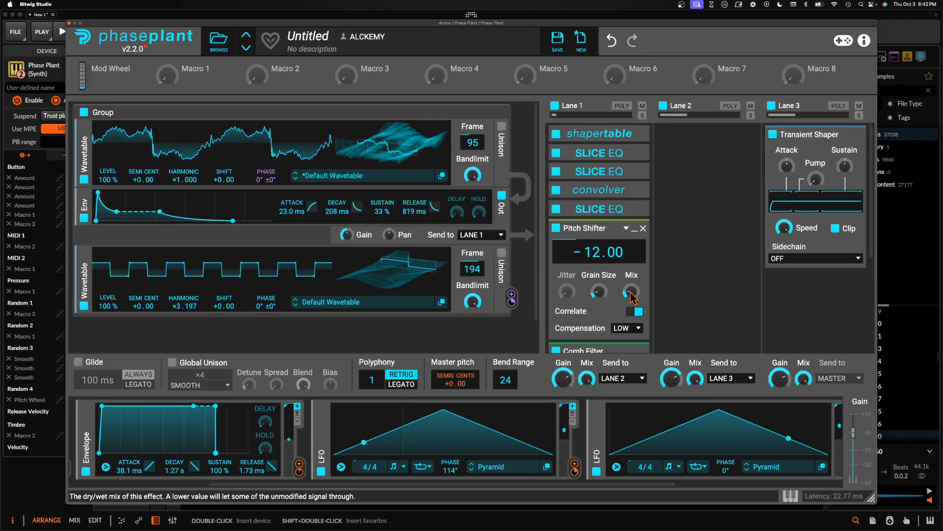
Collapse the Pitch Shifter, then add a Slice EQ after the Distortion in Lane 1 and open its editor
click(635, 228)
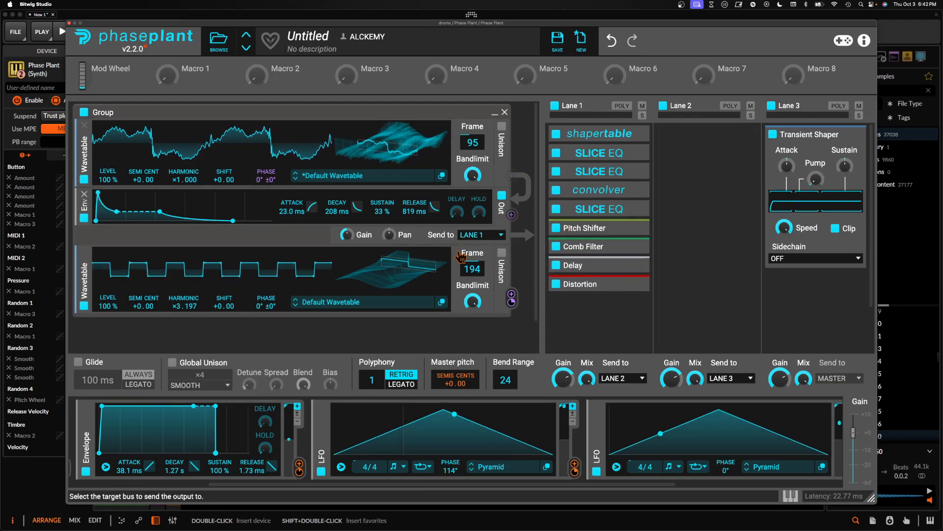
click(596, 322)
click(817, 372)
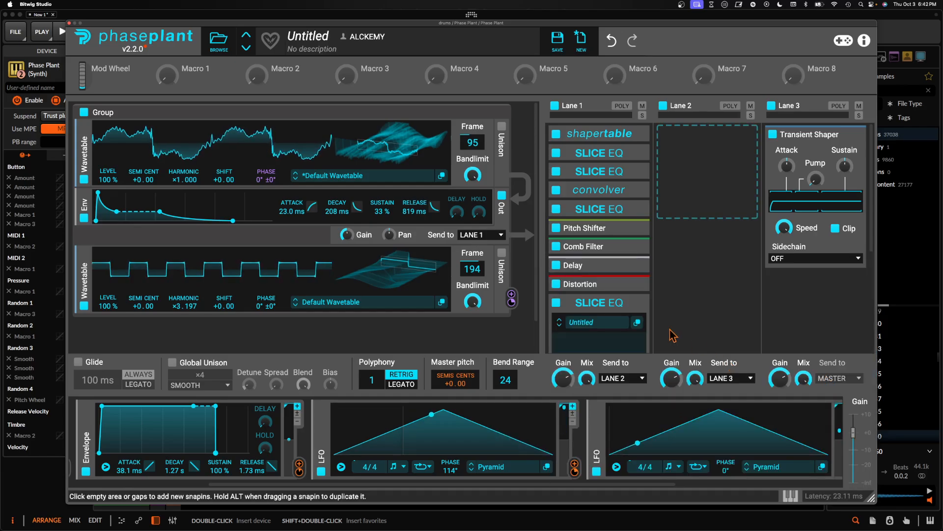
click(638, 321)
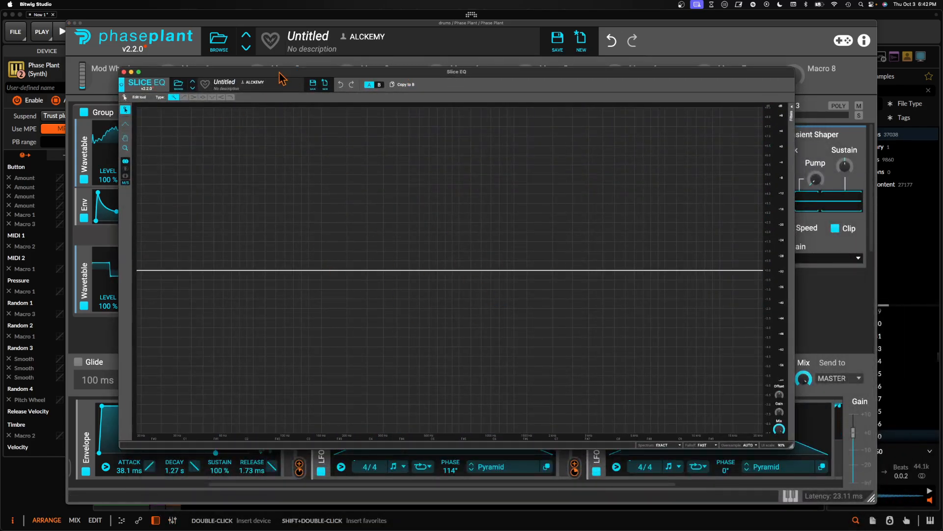
drag(257, 73, 201, 34)
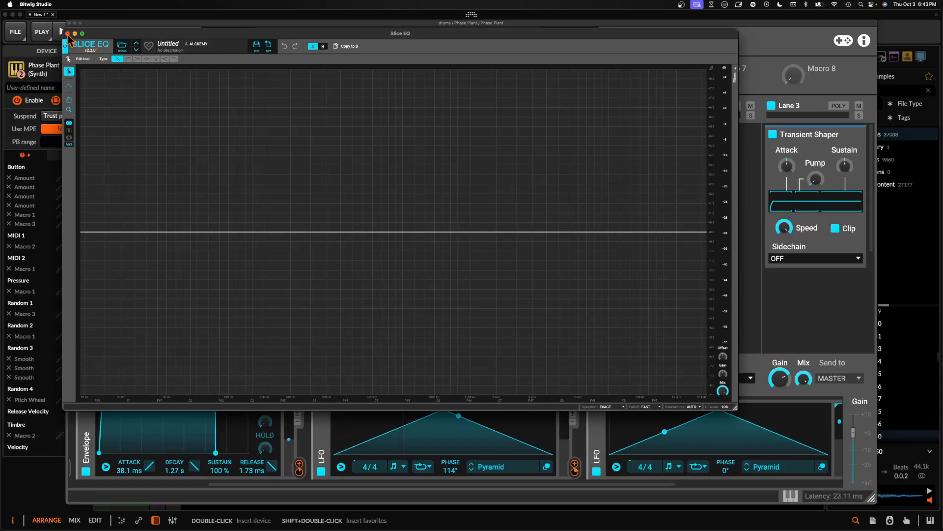
Place three flat peak filters in the new Slice EQ and add an Audio Follower modulator with +5.29 dB gain
scroll(359, 448, right, 5)
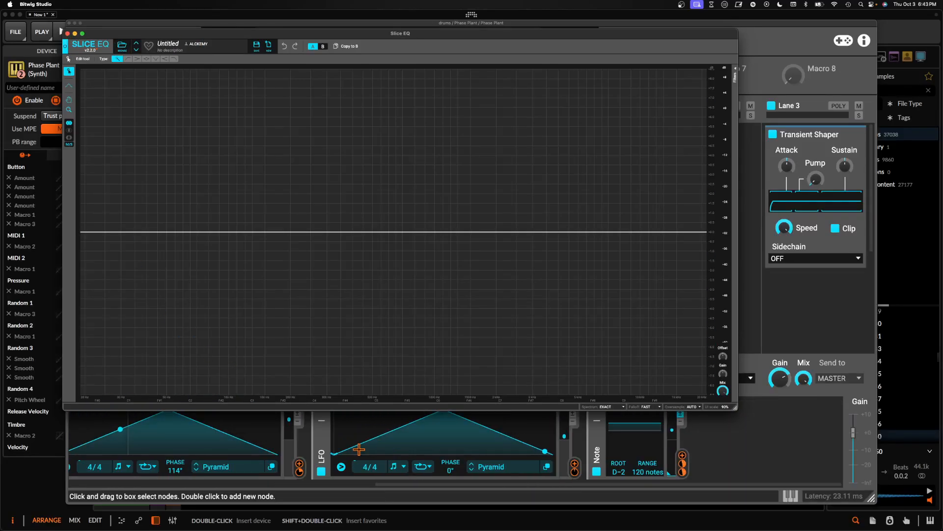
click(683, 455)
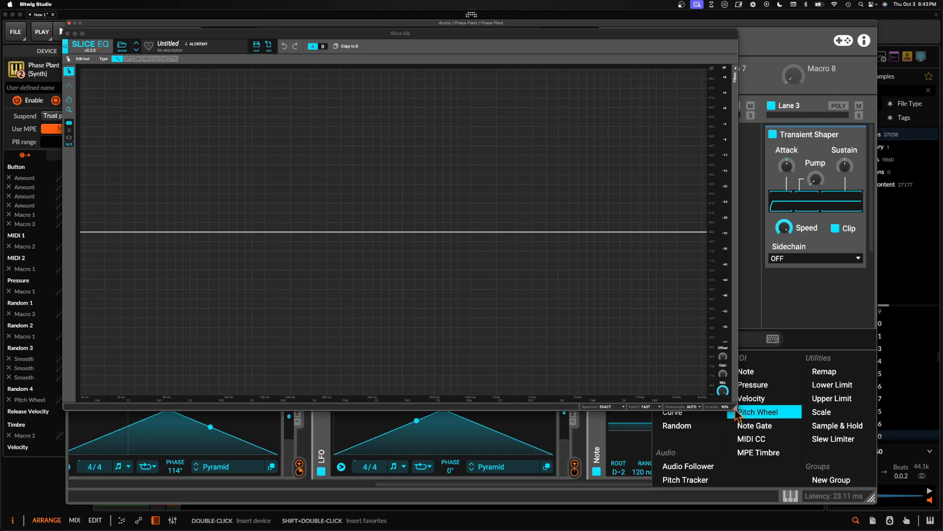
drag(737, 415, 684, 327)
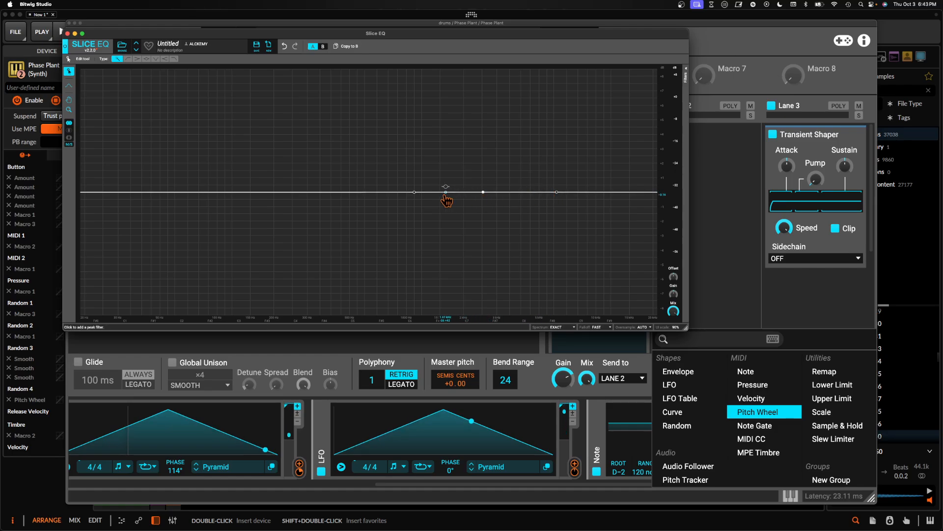
click(688, 466)
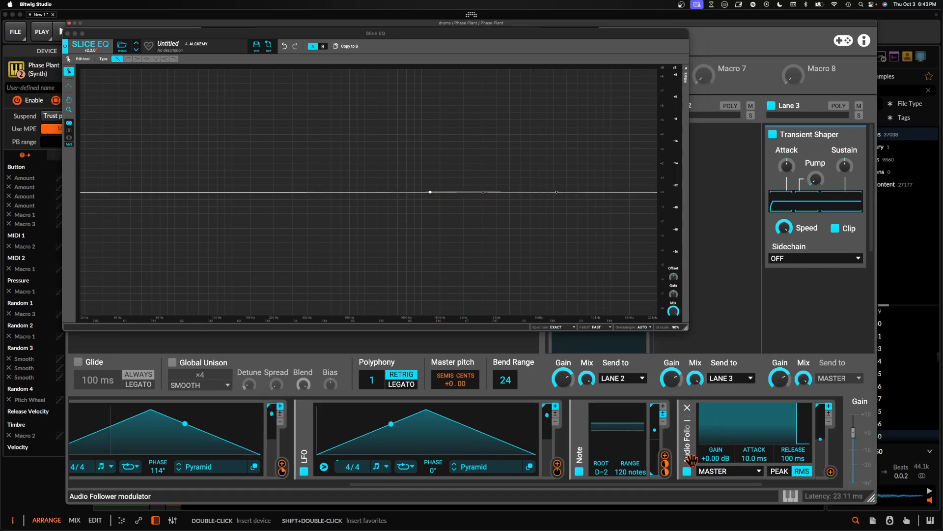
scroll(739, 456, right, 2)
drag(668, 458, 668, 449)
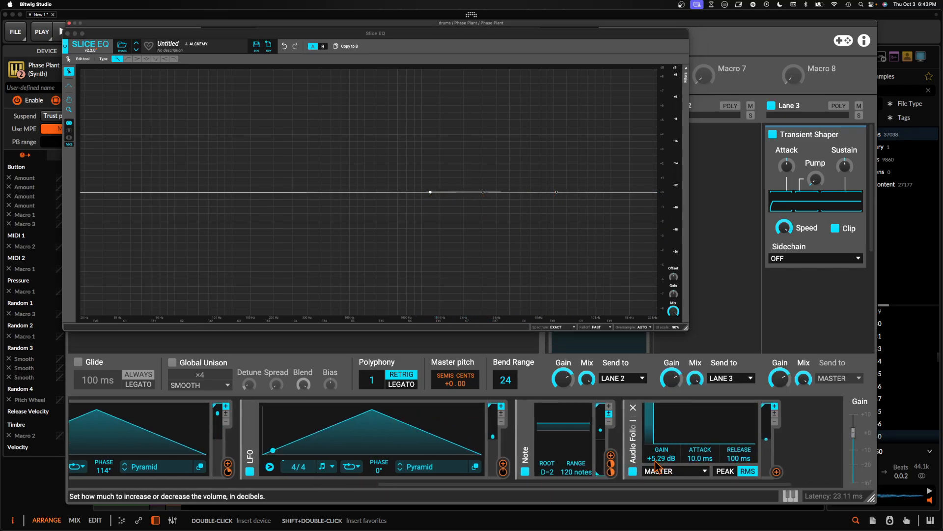
Assign the Audio Follower to modulate the gain of all three Slice EQ peak filters
click(776, 472)
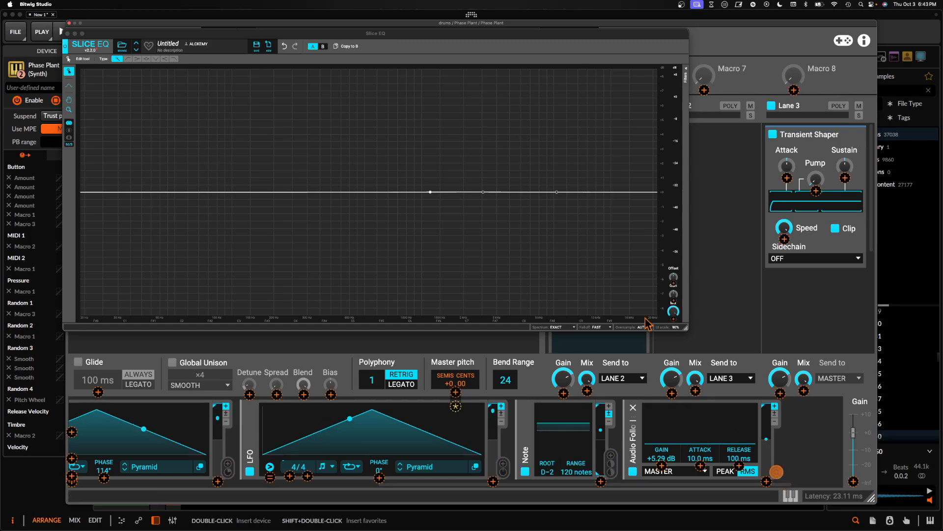
click(685, 69)
drag(662, 101, 658, 126)
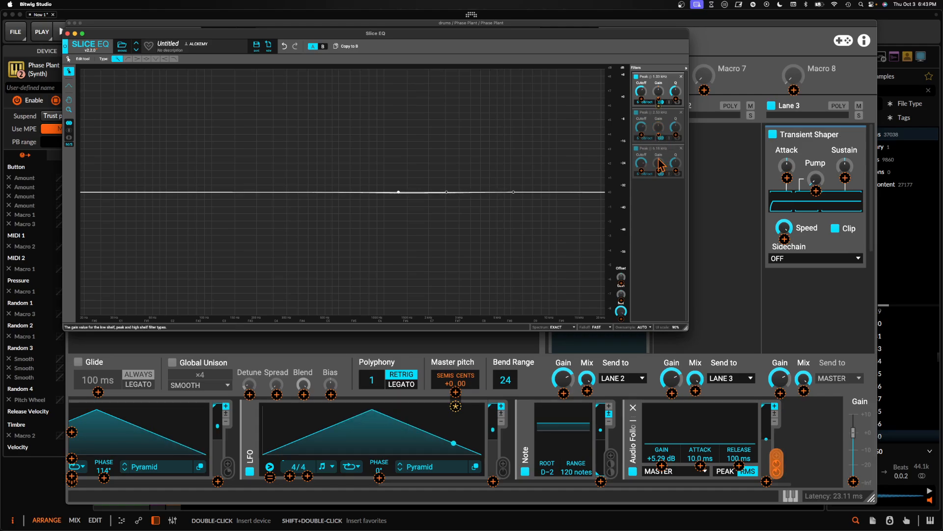
drag(659, 163, 659, 162)
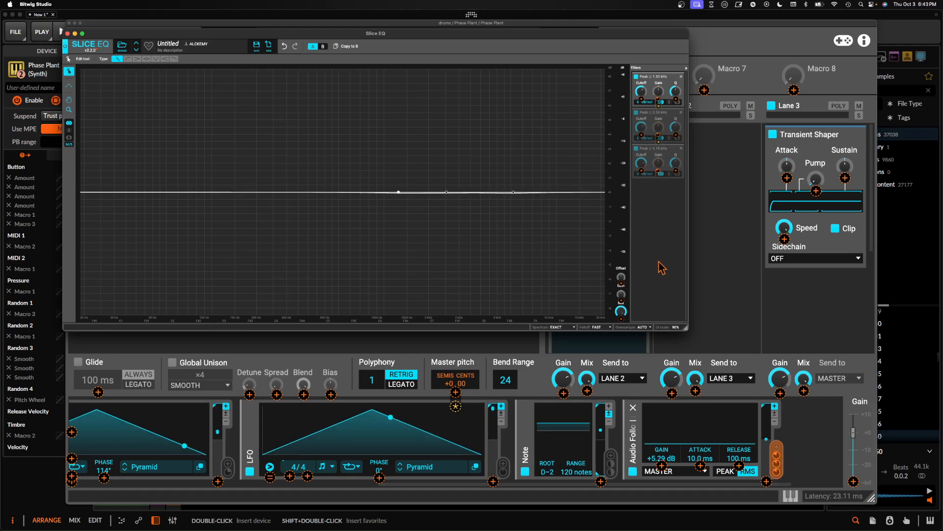
key(Escape)
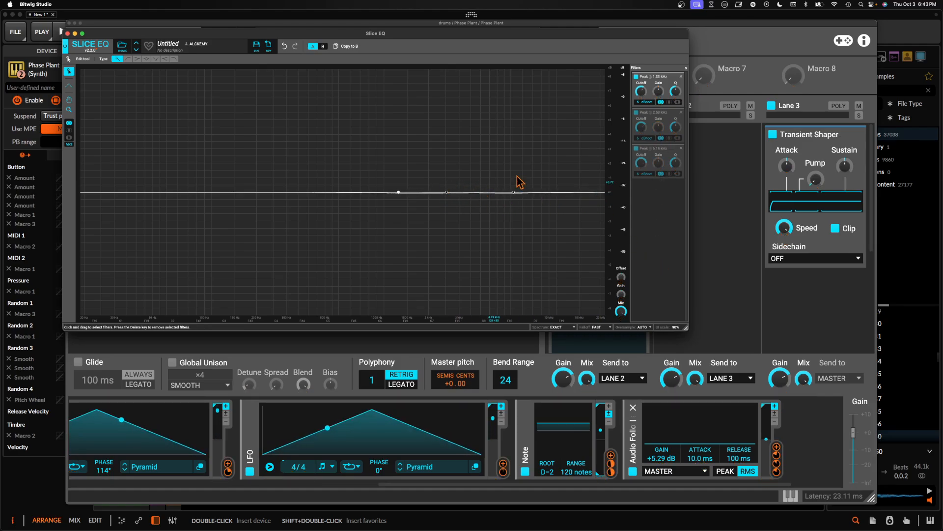
While auditioning the patch, set the Audio Follower to 0.00 ms attack, 59.0 ms release, -8.87 dB gain and Peak detection
key(space)
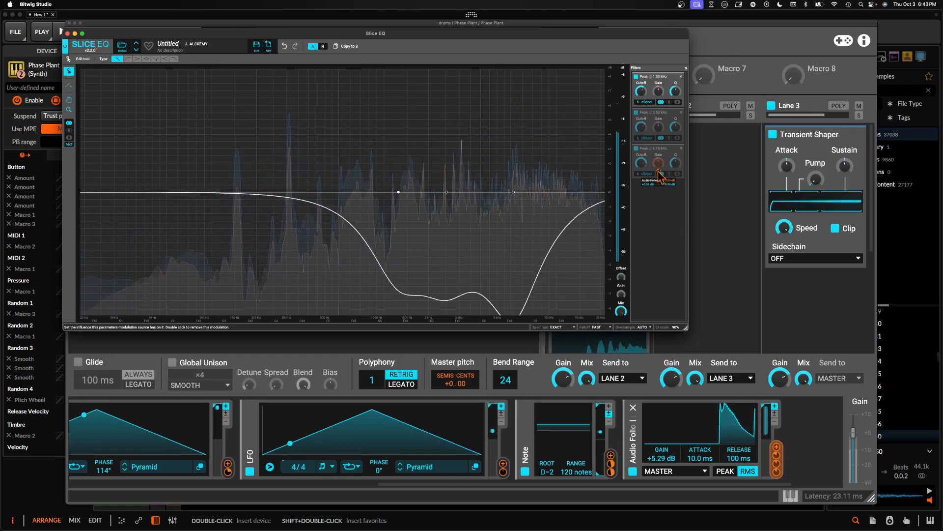
drag(721, 447, 689, 481)
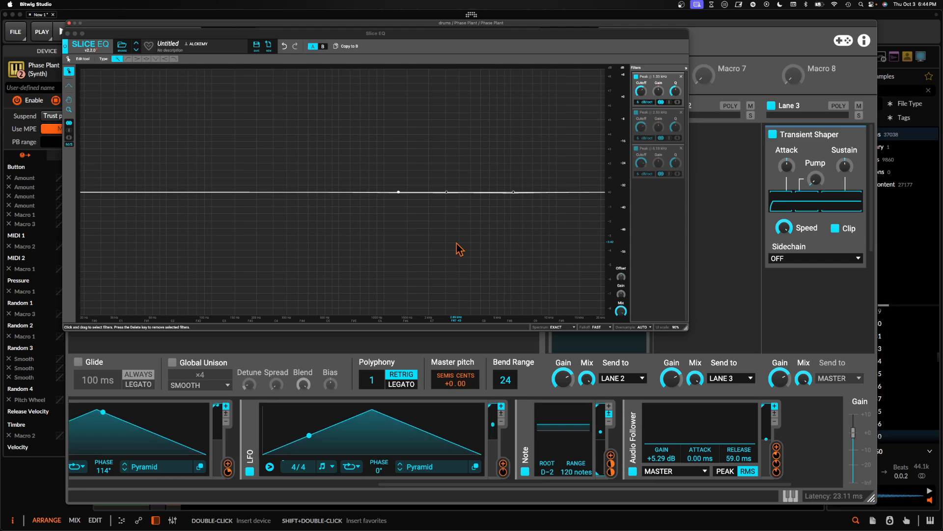
key(space)
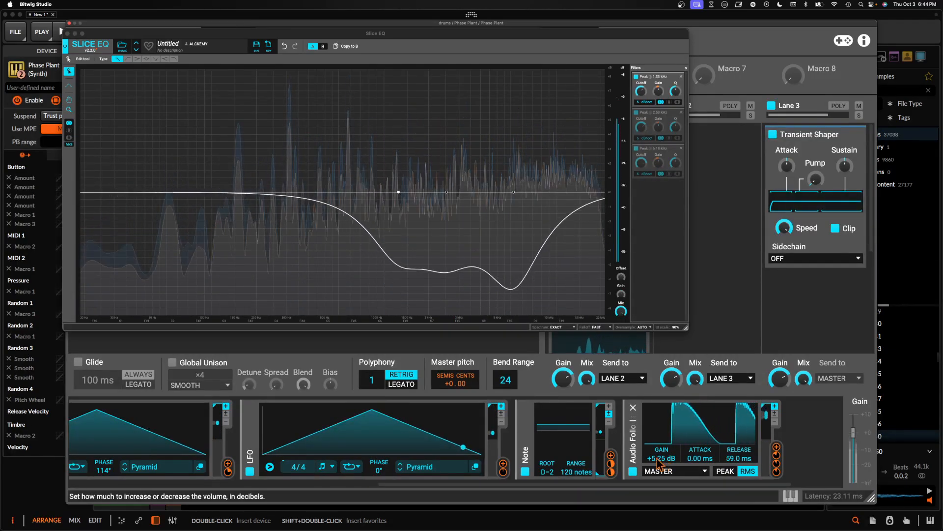
double_click(659, 458)
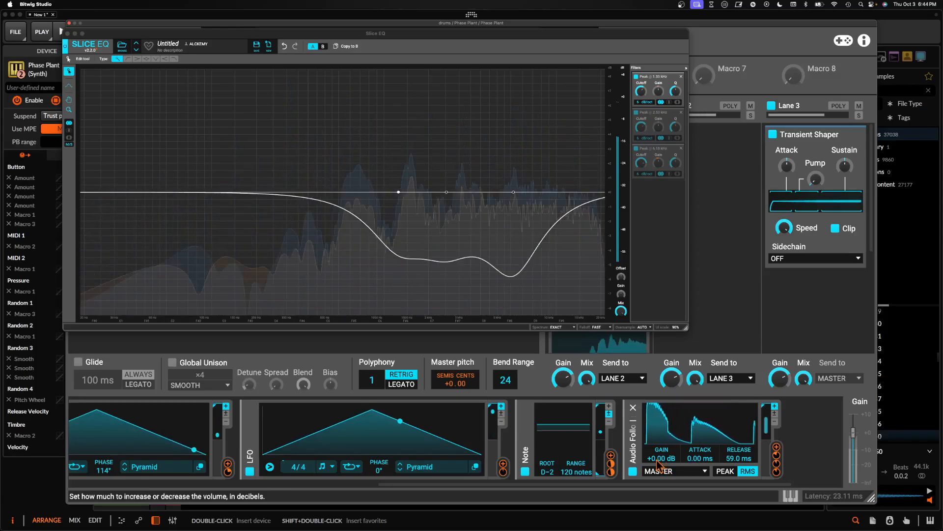
drag(658, 462, 658, 491)
key(space)
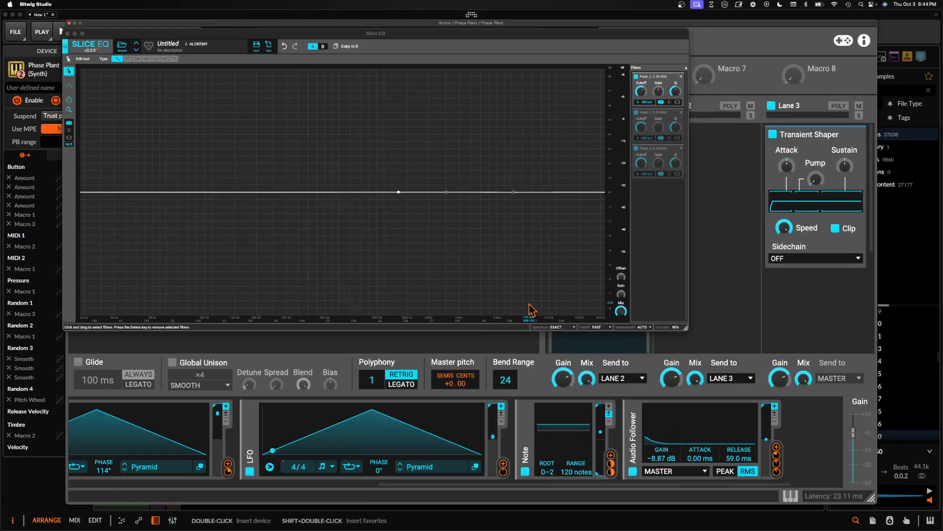
click(725, 470)
key(space)
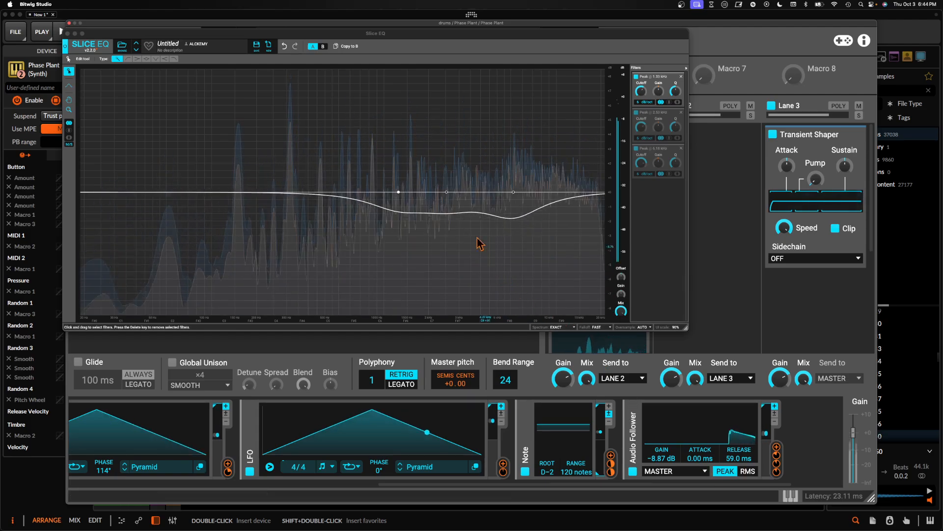
Move the Slice EQ's lowest peak filter down to about 300 Hz as a deep cut, then close the editor and collapse the effect
drag(399, 192, 288, 278)
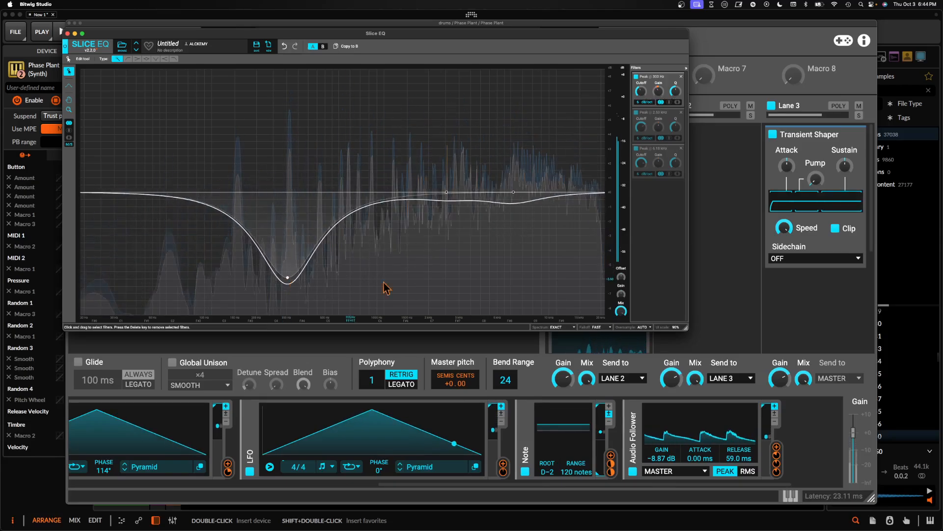
click(68, 34)
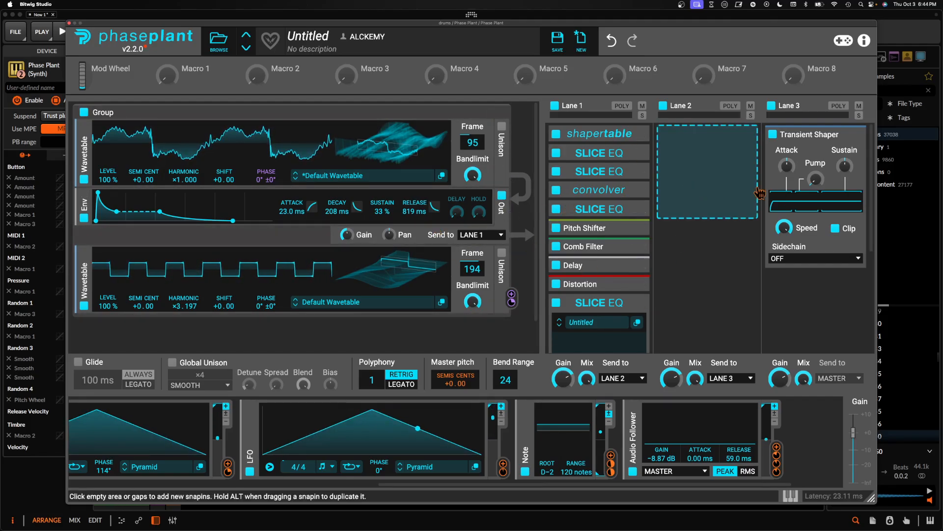
scroll(598, 295, down, 3)
scroll(598, 302, up, 3)
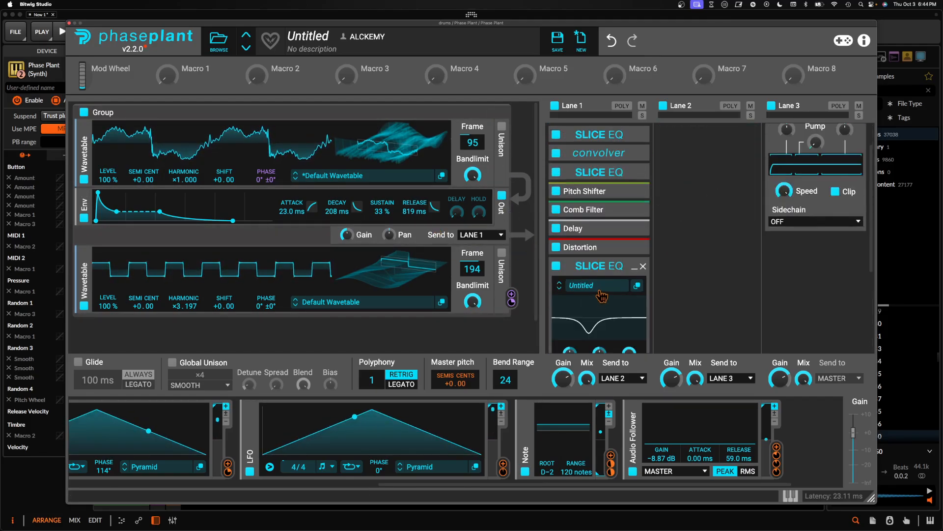
click(634, 271)
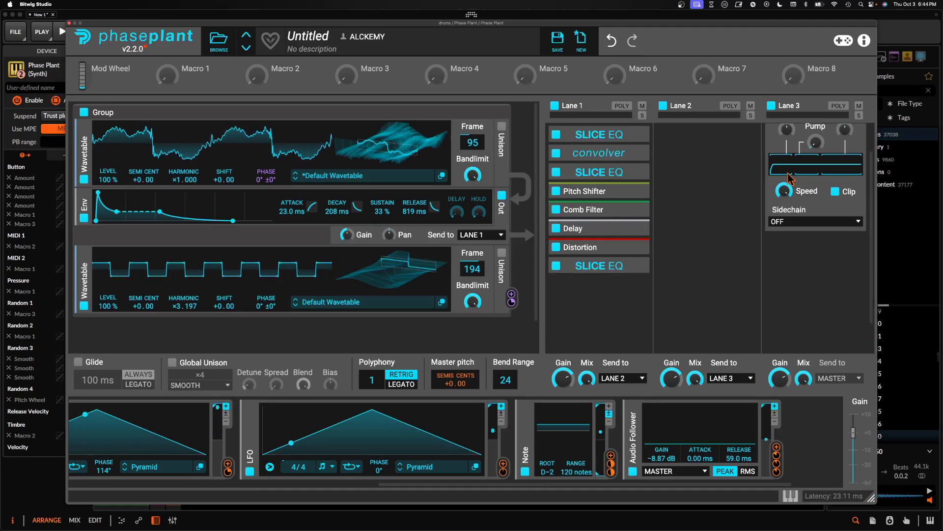
Try a Limiter ahead of the Transient Shaper in Lane 3, testing the effect order and threshold, and remove the Limiter
click(706, 155)
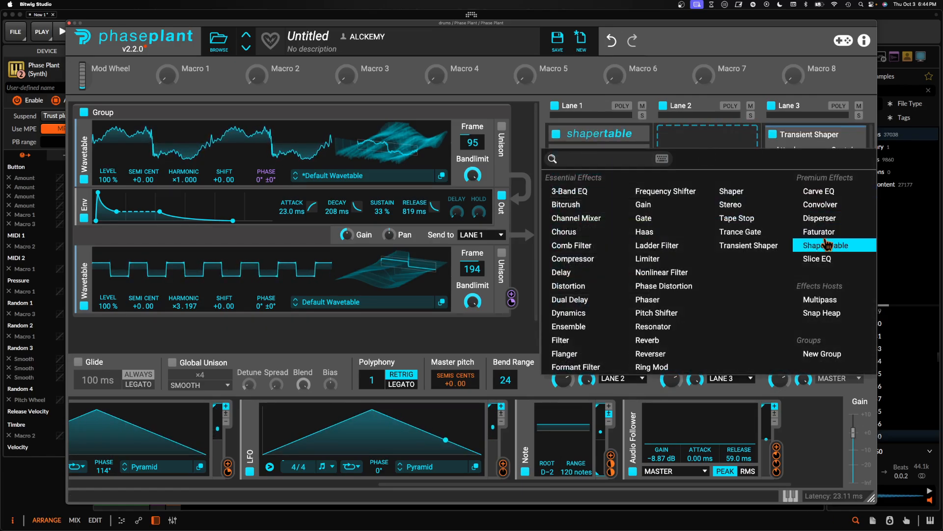
click(648, 258)
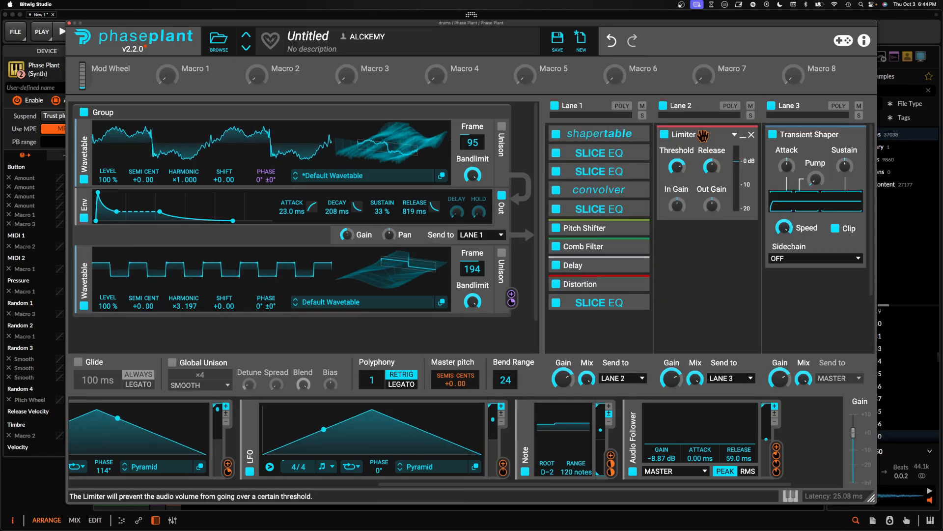
drag(704, 134, 781, 137)
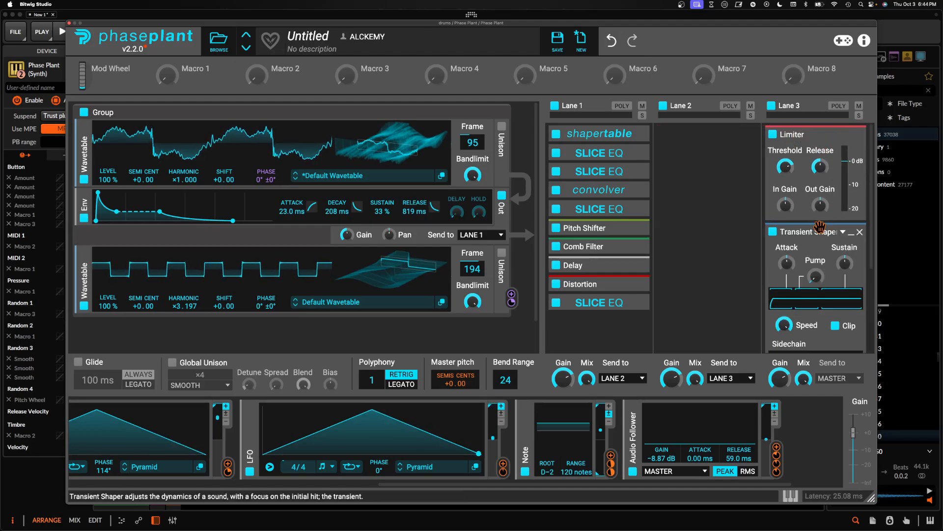
drag(819, 231, 717, 131)
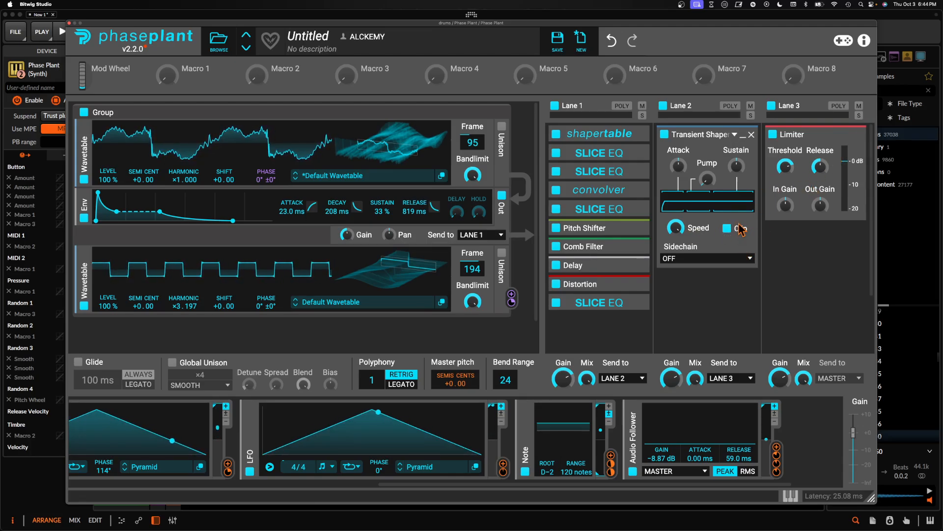
drag(703, 135, 800, 245)
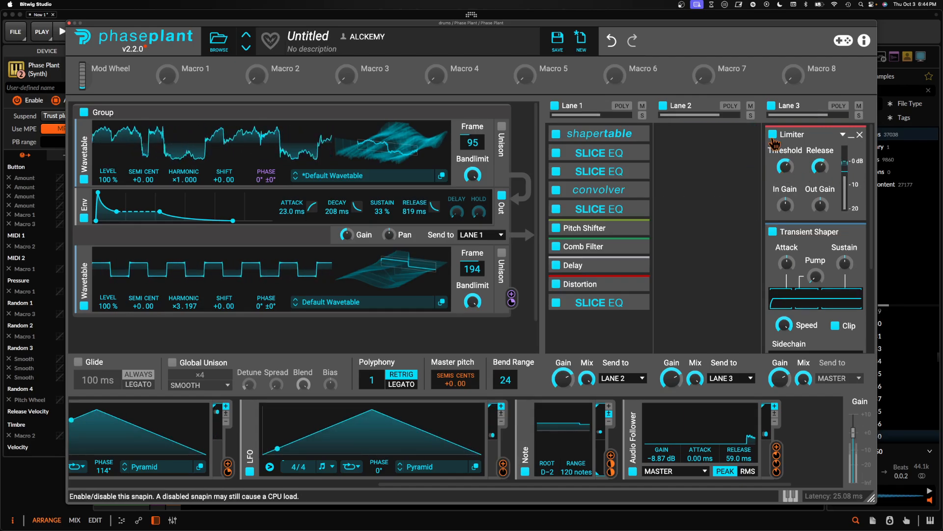
drag(785, 167, 786, 158)
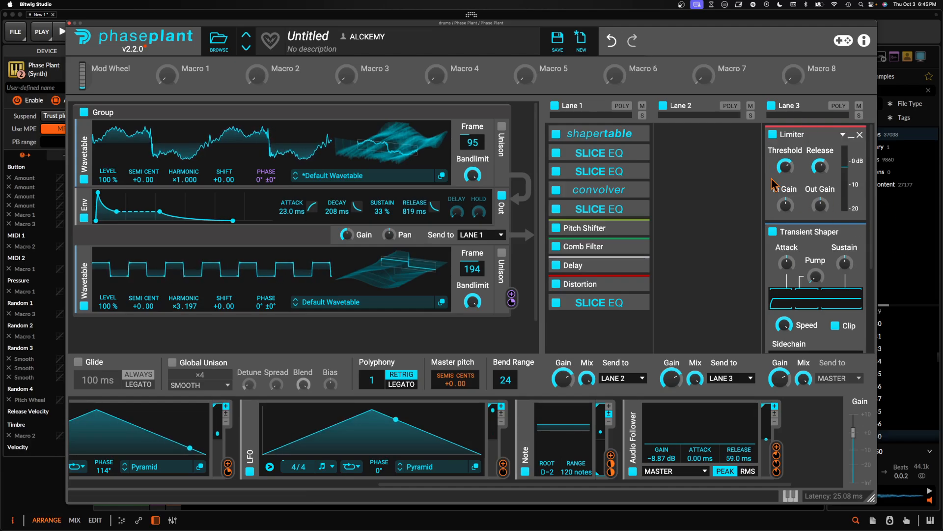
click(853, 142)
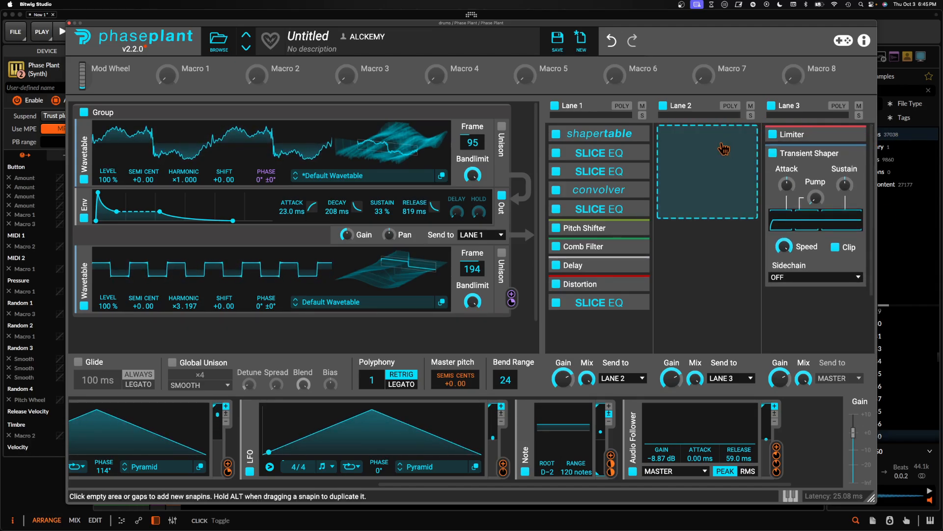
click(860, 134)
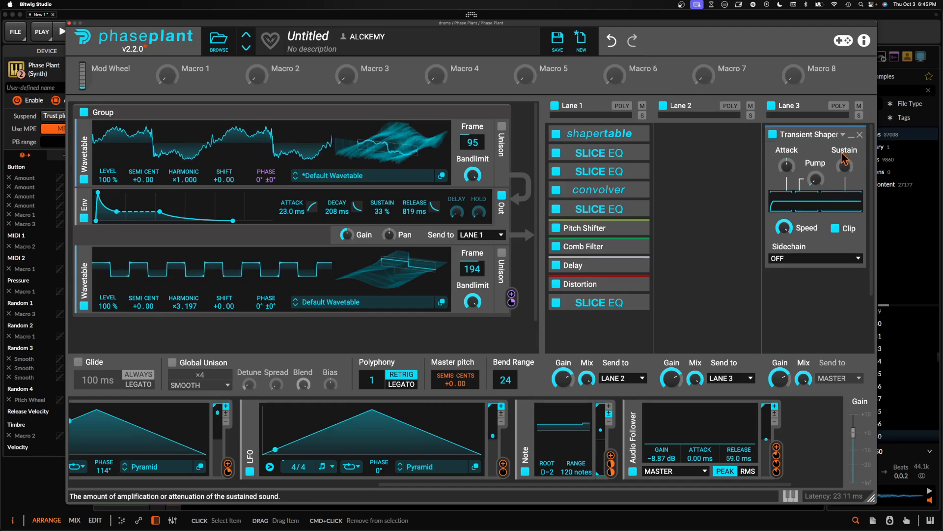
Set the group envelope's decay to 406 ms and its sustain to 0.0 %
click(609, 332)
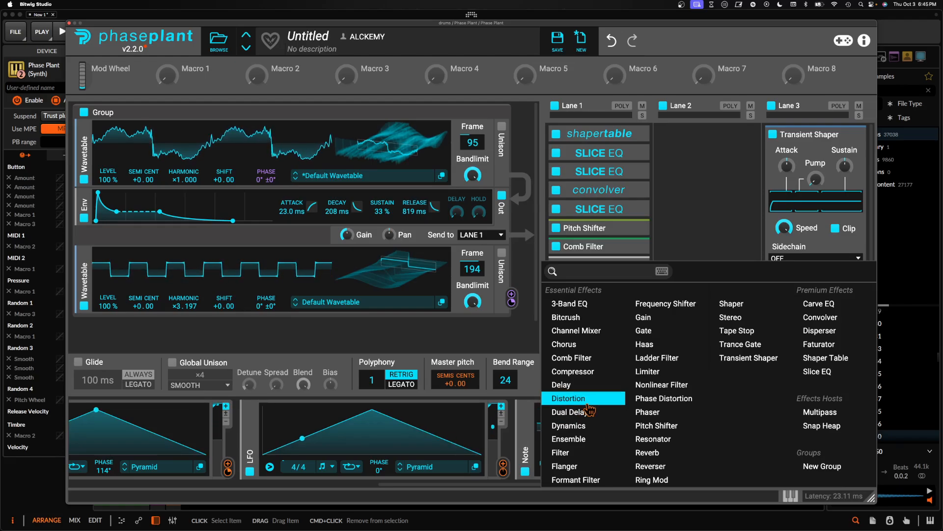
click(292, 196)
drag(116, 211, 130, 221)
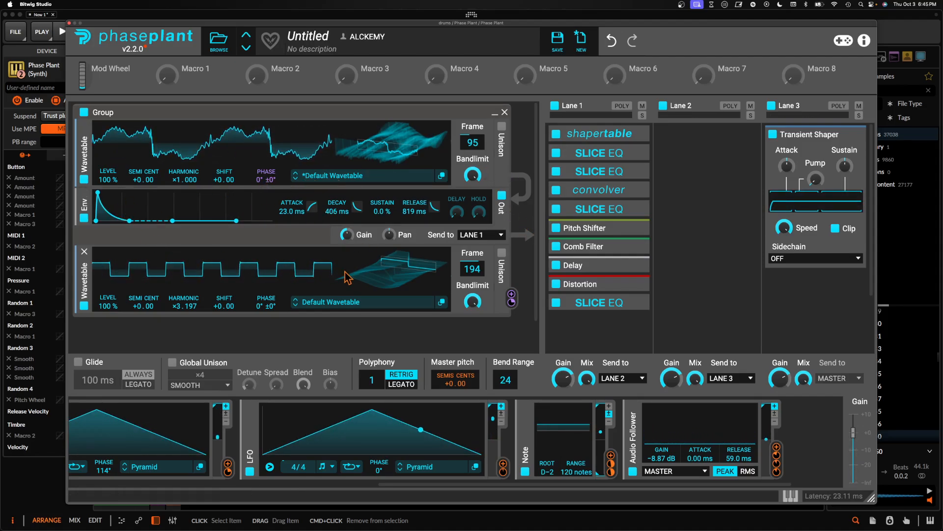
Duplicate the Default Wavetable oscillator with frame 194 directly below the original
alt+drag(79, 274, 48, 328)
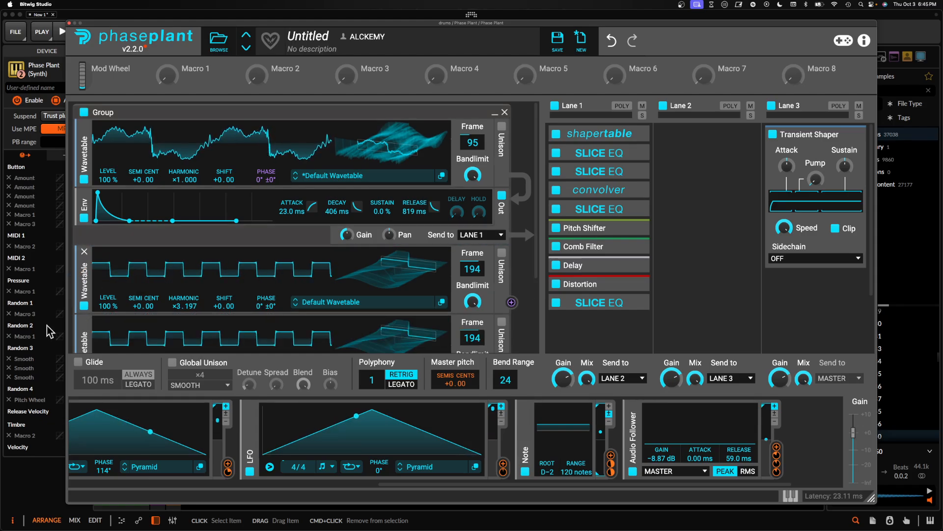
scroll(190, 316, down, 4)
scroll(351, 223, up, 4)
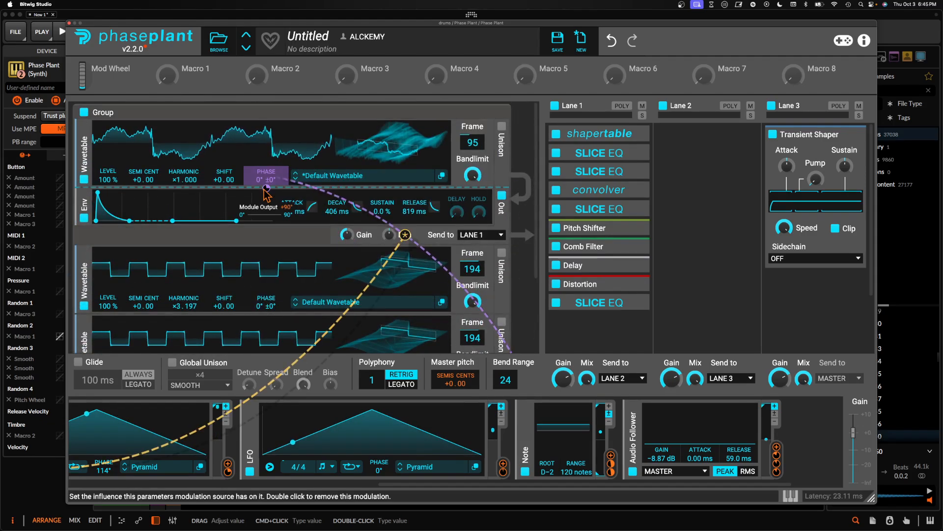
Modulate the top wavetable oscillator's level with the middle wavetable oscillator's output, and assign the first envelope to scale that modulation
scroll(511, 263, down, 3)
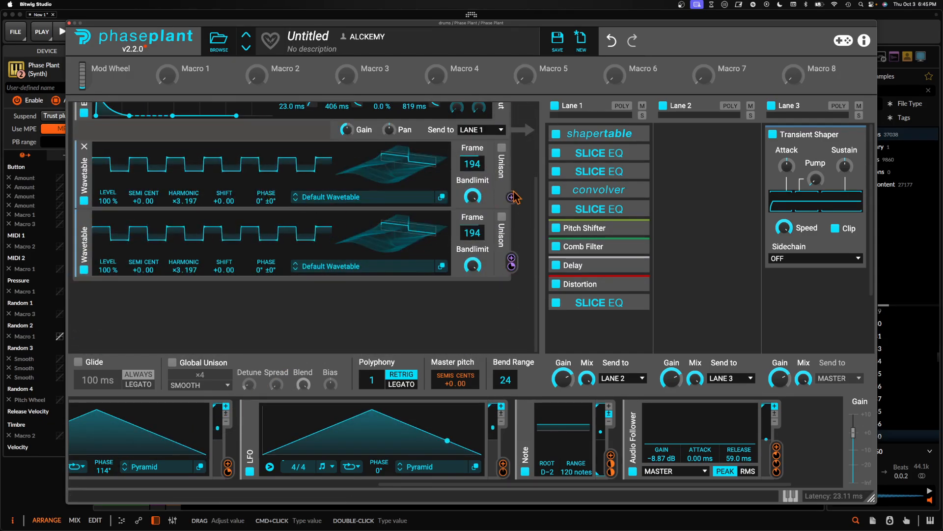
scroll(511, 295, up, 3)
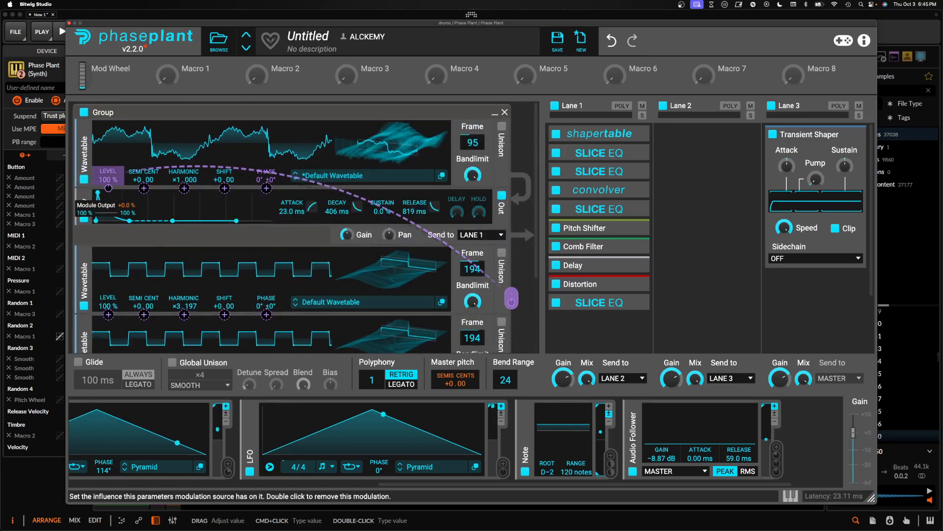
scroll(156, 441, left, 3)
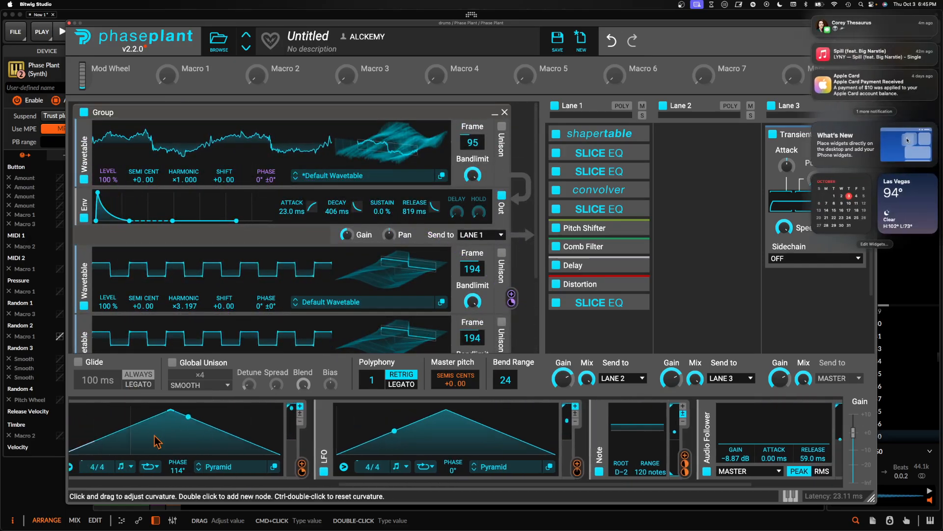
scroll(157, 441, left, 10)
drag(83, 431, 128, 440)
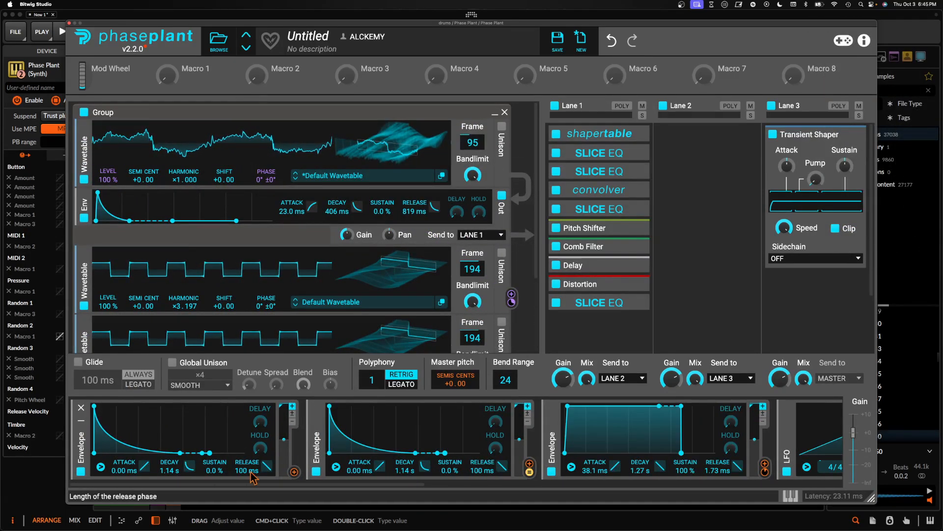
click(293, 473)
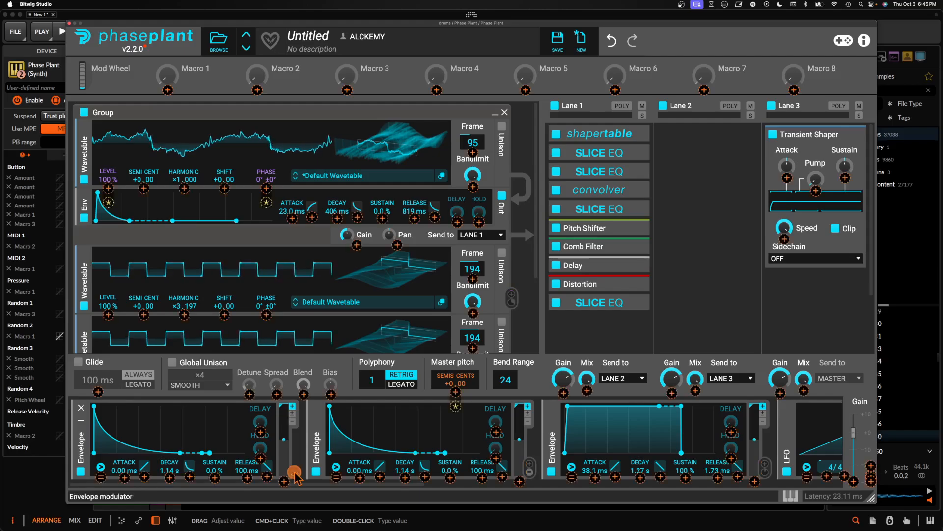
click(107, 204)
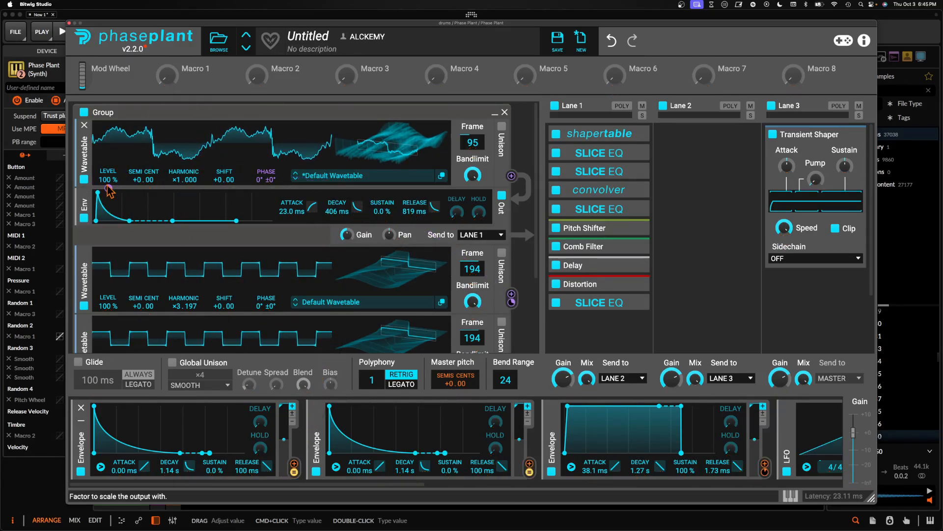
Set the middle wavetable oscillator to frame 1 and harmonic ×11.197, and compare its sound with the bottom oscillator and Lane 1 disabled
scroll(252, 301, down, 3)
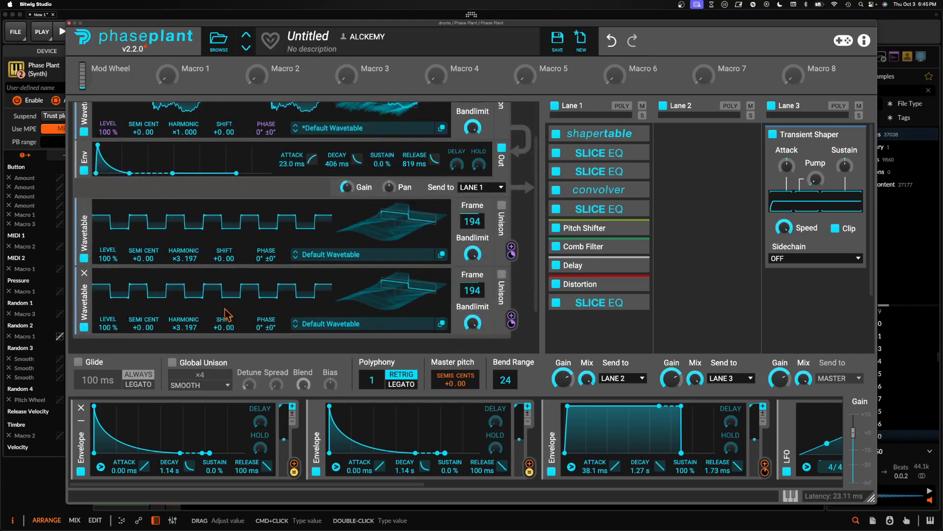
drag(184, 258, 348, 245)
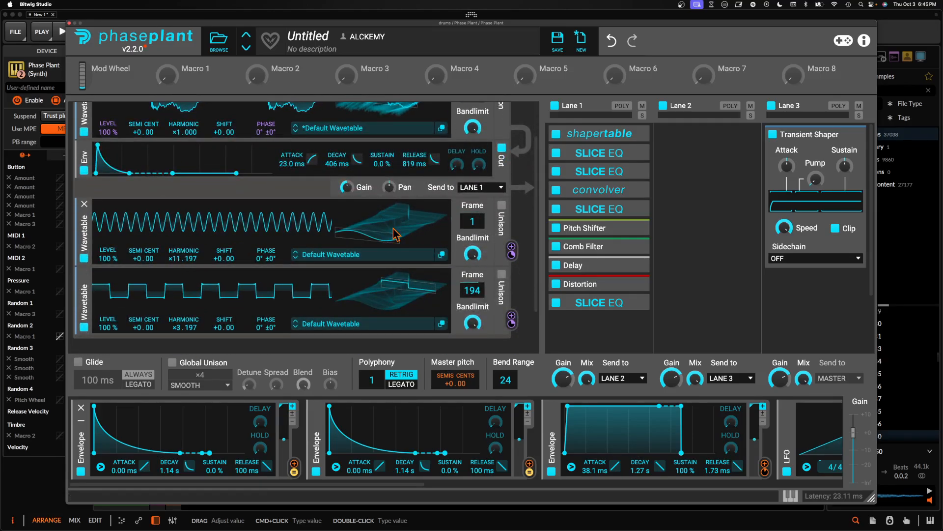
click(92, 313)
scroll(92, 314, up, 3)
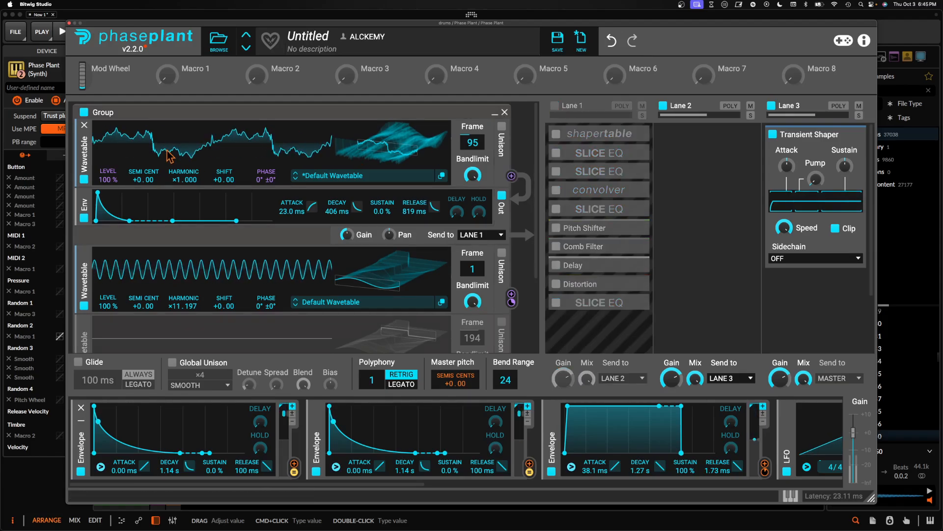
click(85, 307)
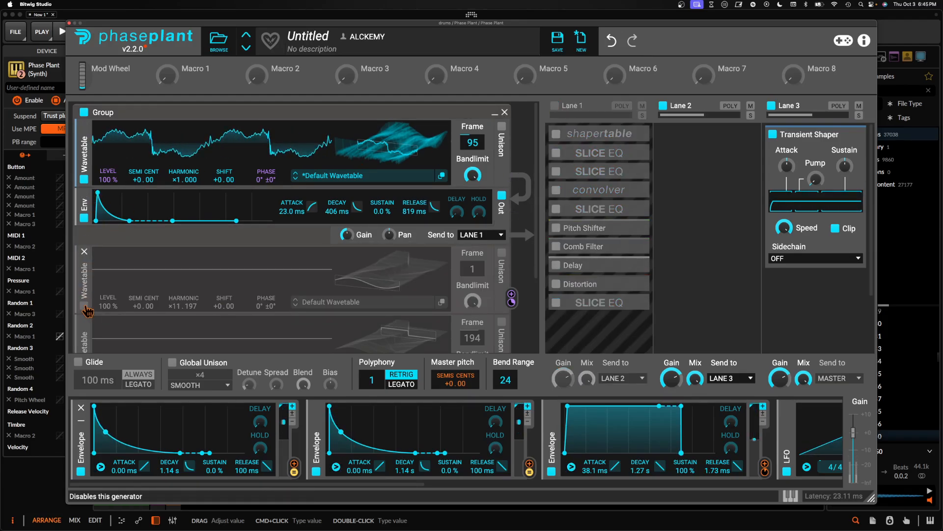
click(85, 307)
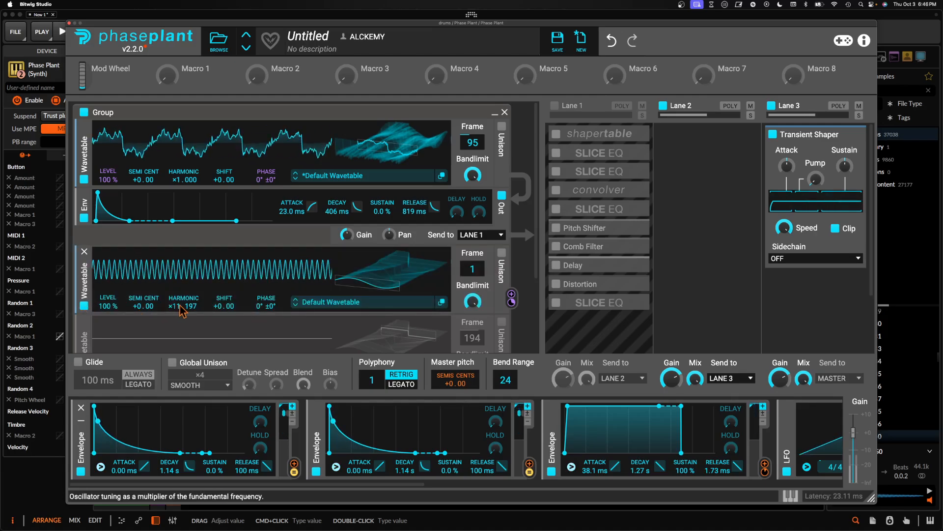
Set the frame 1 oscillator's harmonic to ×14.000 and enable its unison with four voices and increased detune
mouse_move(511, 301)
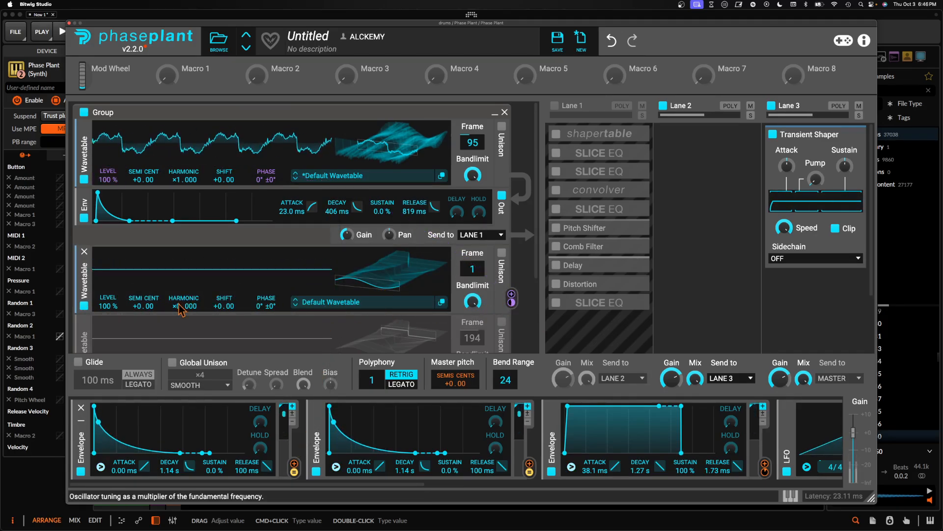
drag(180, 310, 182, 309)
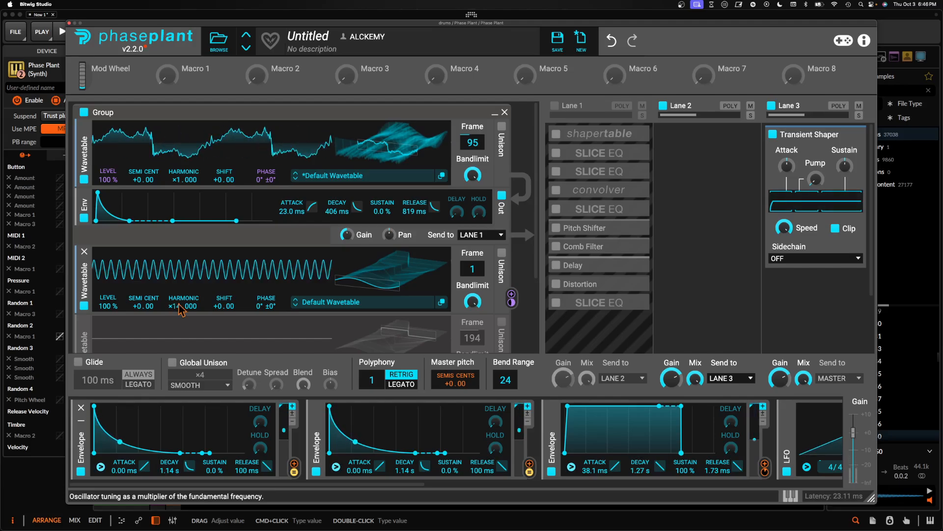
click(501, 253)
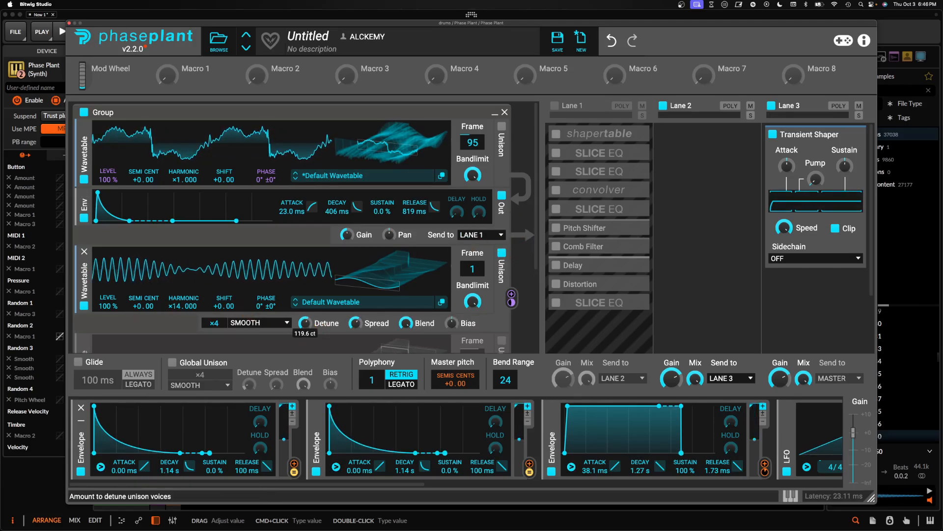
drag(305, 322, 305, 309)
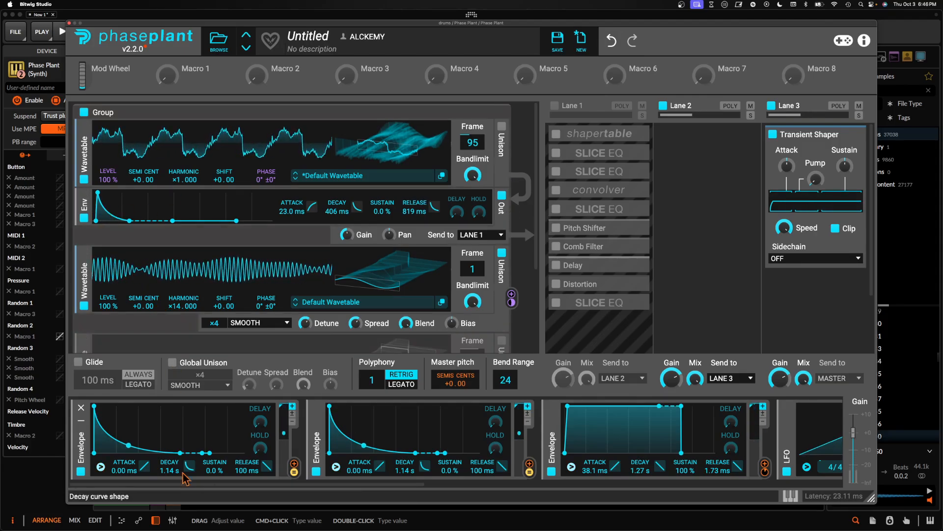
Set the first envelope's decay to 1.78 s and lower the frame 1 oscillator's harmonic to ×4.000
drag(294, 464, 108, 175)
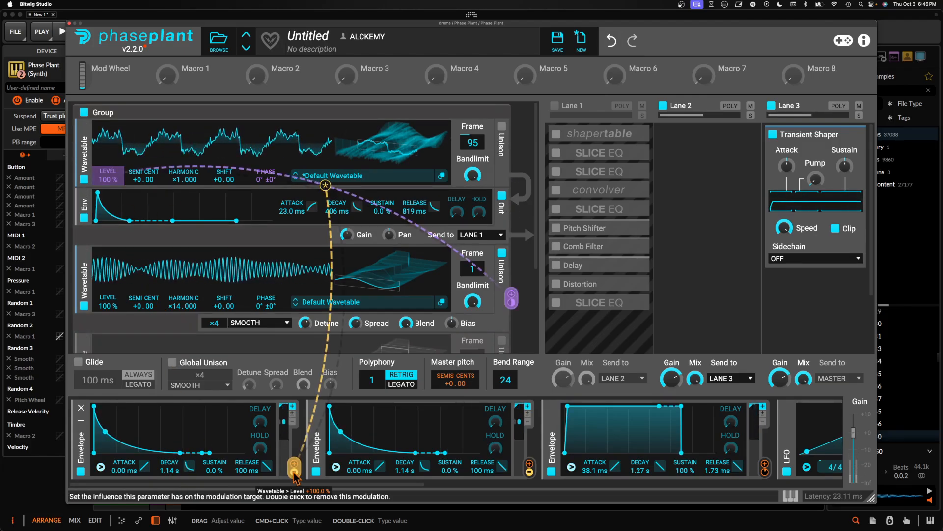
mouse_move(181, 453)
mouse_down()
mouse_move(187, 411)
mouse_move(190, 452)
mouse_up()
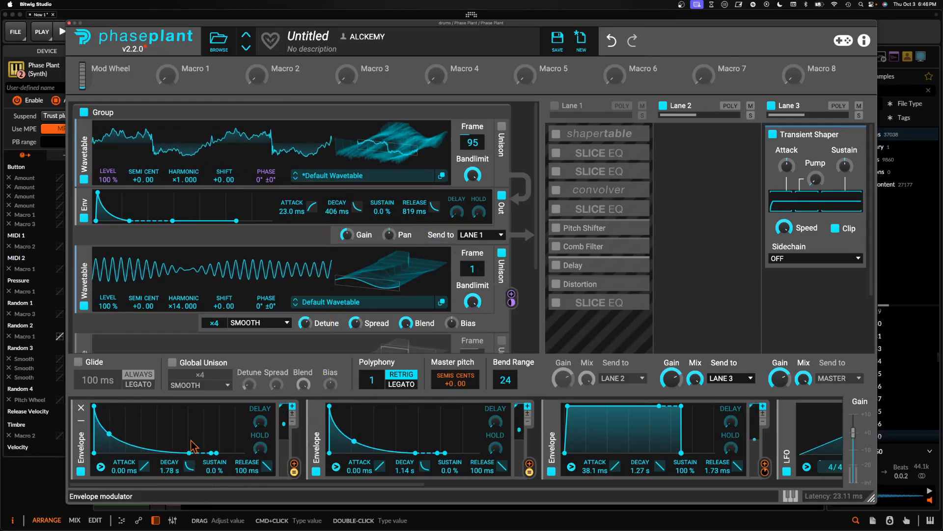
mouse_move(108, 188)
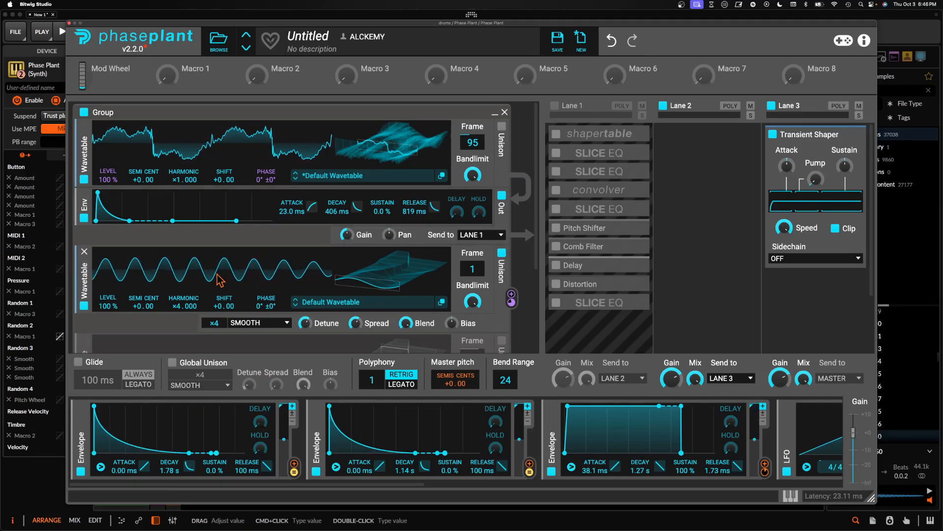
Re-enable the bottom wavetable oscillator and the Lane 1 effects chain
scroll(219, 279, down, 5)
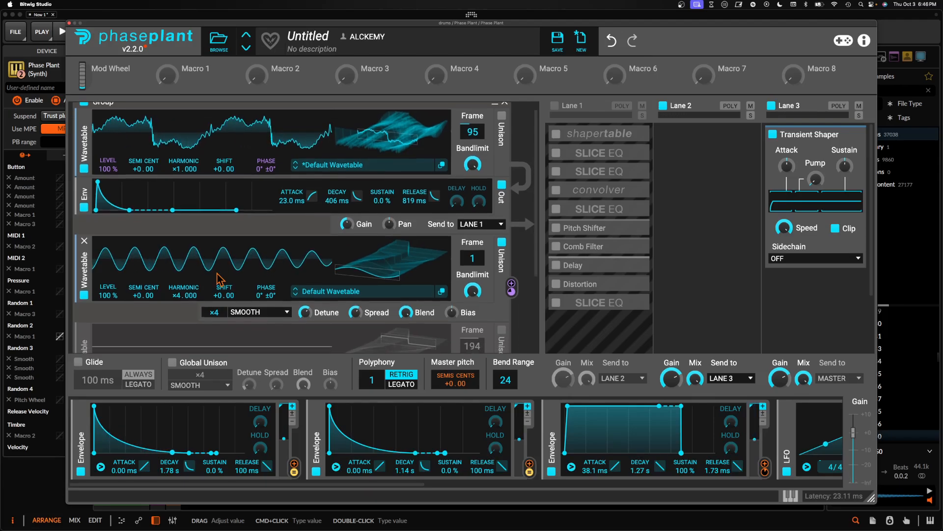
scroll(158, 275, up, 5)
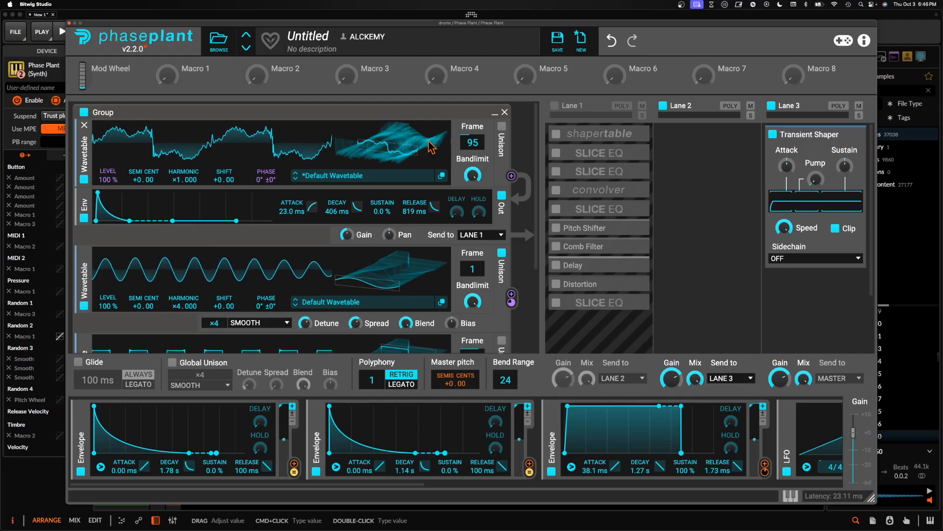
click(554, 105)
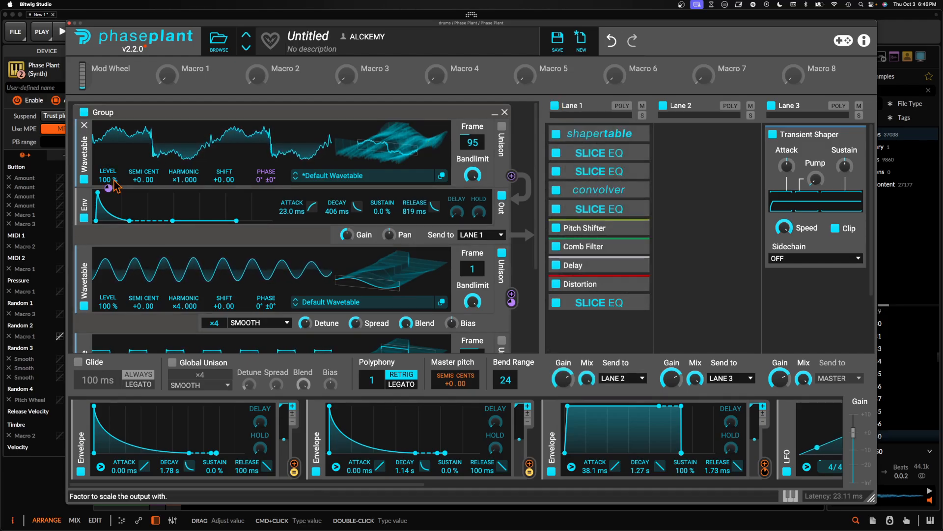
Add an Analog oscillator below the top wavetable with level 30 %, harmonic ×8.000 and a slightly raised Sync
click(143, 191)
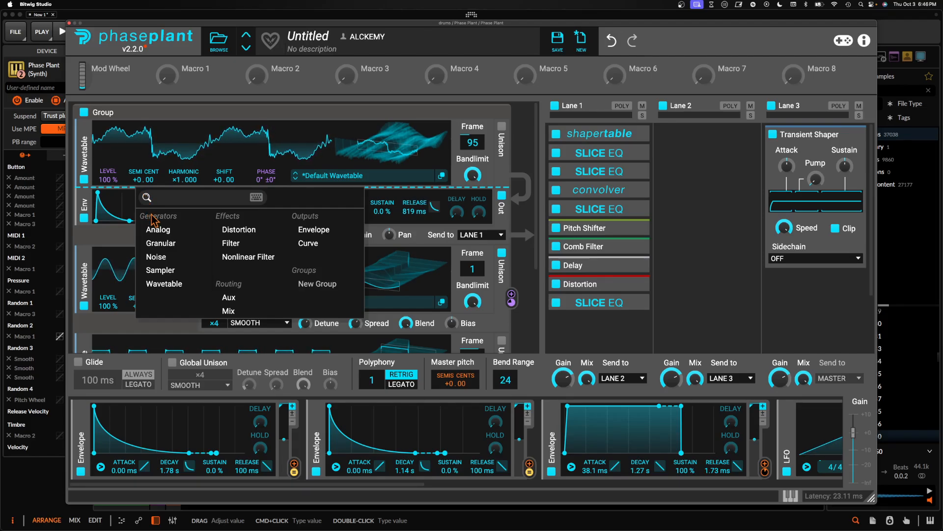
click(159, 230)
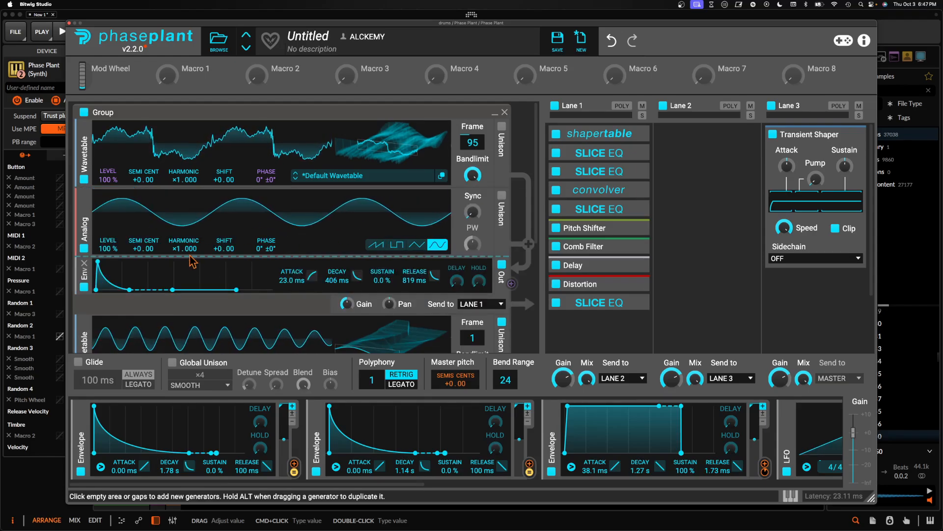
drag(183, 248, 183, 231)
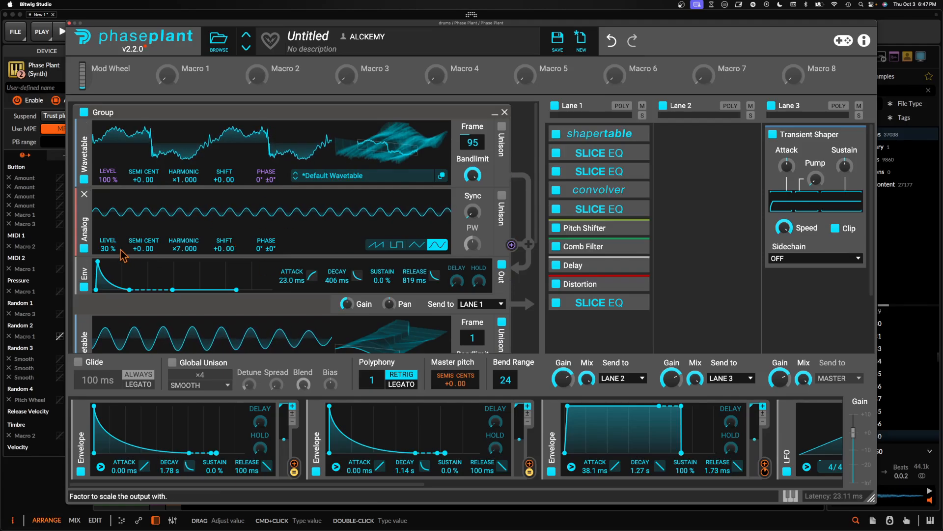
drag(108, 248, 191, 211)
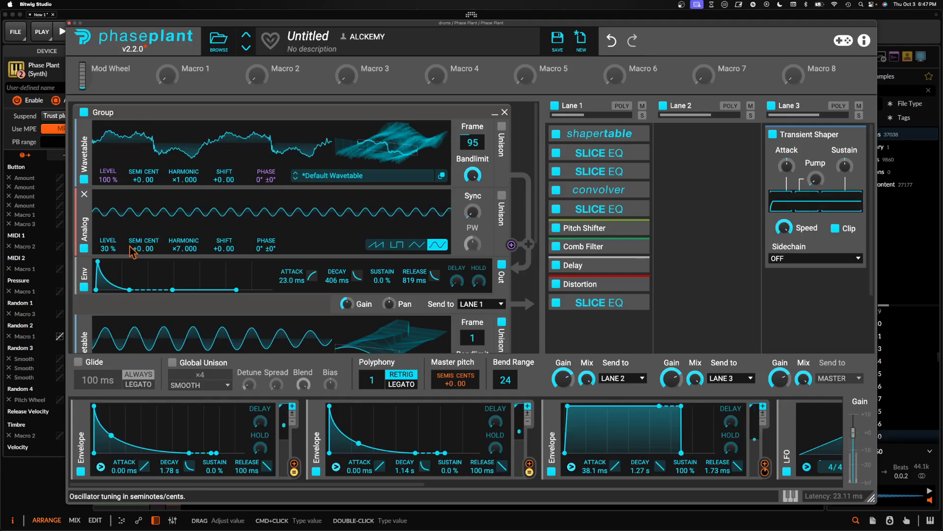
drag(184, 248, 182, 226)
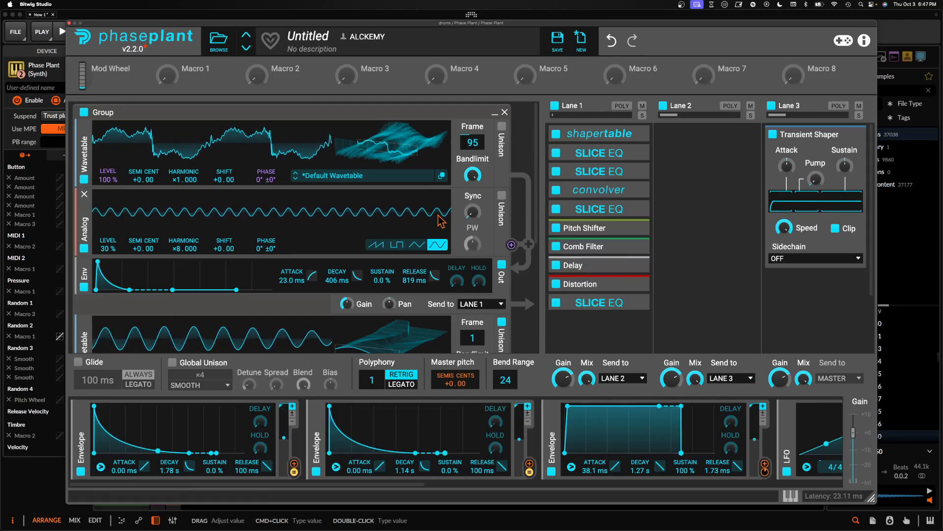
drag(472, 212, 472, 204)
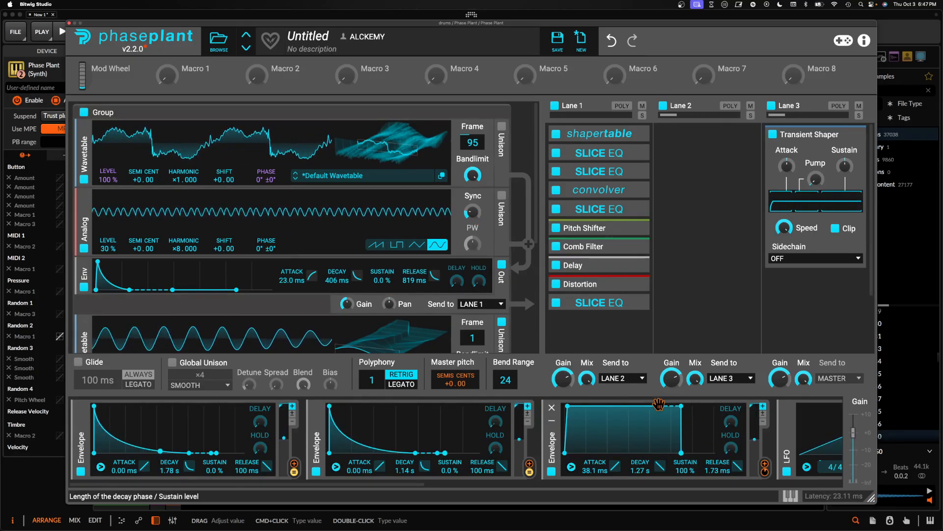
Disable the Analog oscillator in the group to hear the patch without it
scroll(658, 409, right, 2)
scroll(659, 409, right, 4)
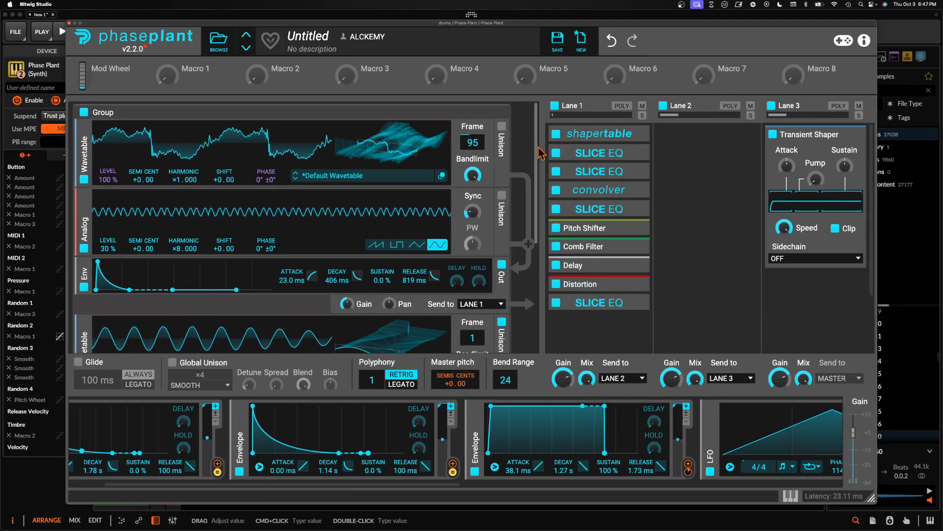
scroll(240, 209, down, 1)
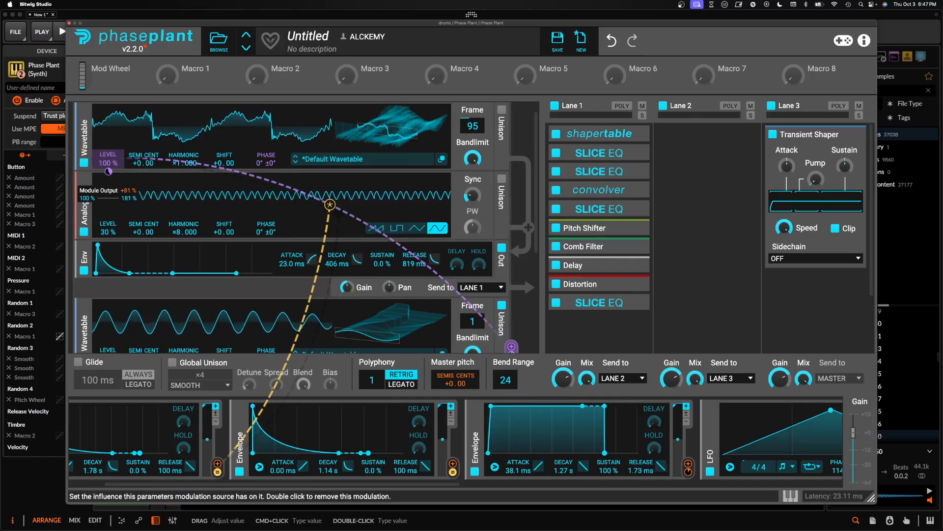
click(84, 232)
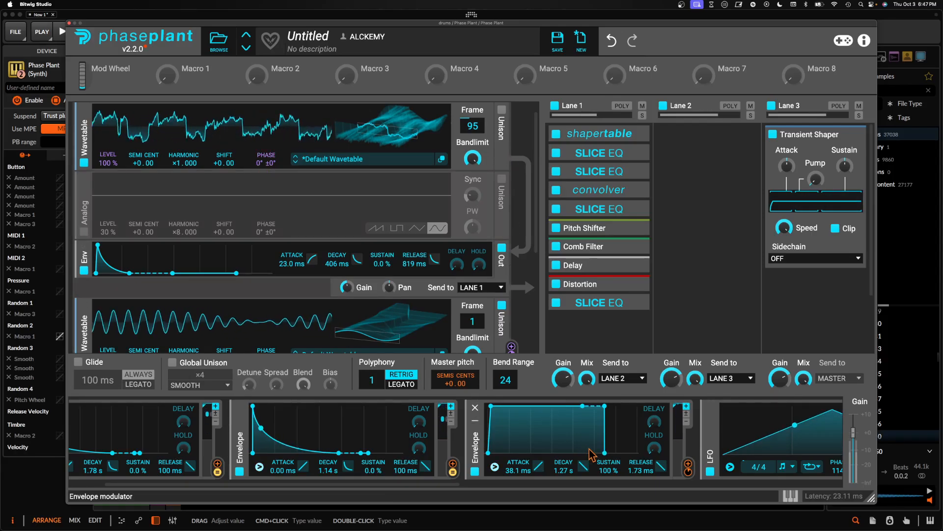
Set the third envelope's attack to 697 ms, decay to 9.97 s and release to 9.51 s
drag(604, 452, 626, 455)
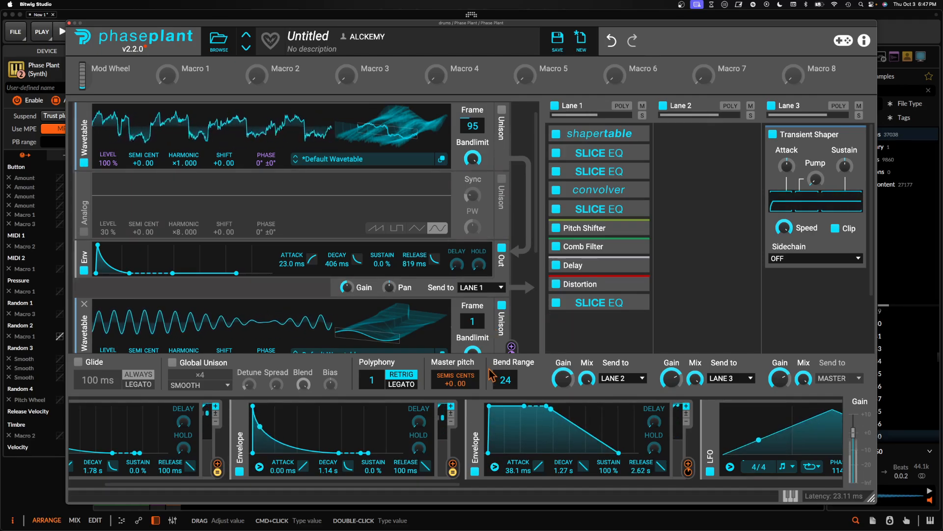
mouse_move(490, 406)
mouse_down()
mouse_move(551, 406)
mouse_move(505, 406)
mouse_up()
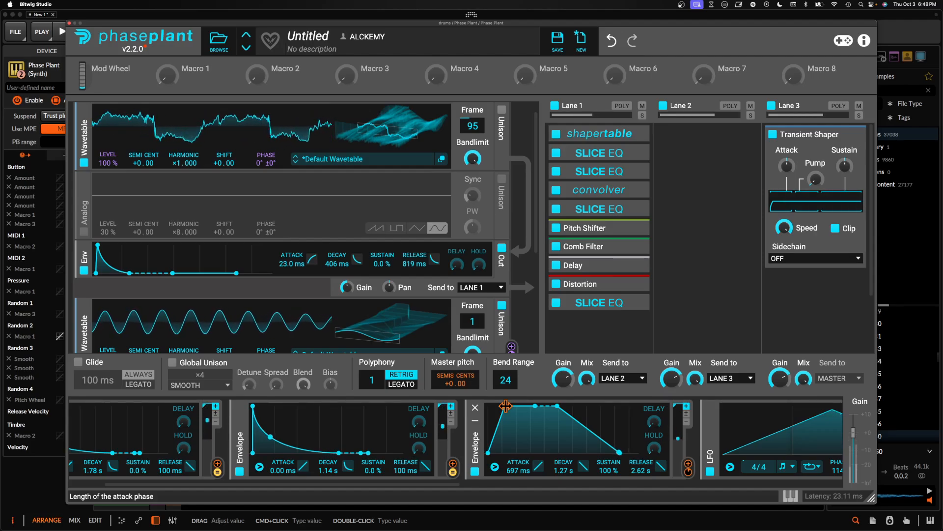
drag(557, 406, 649, 452)
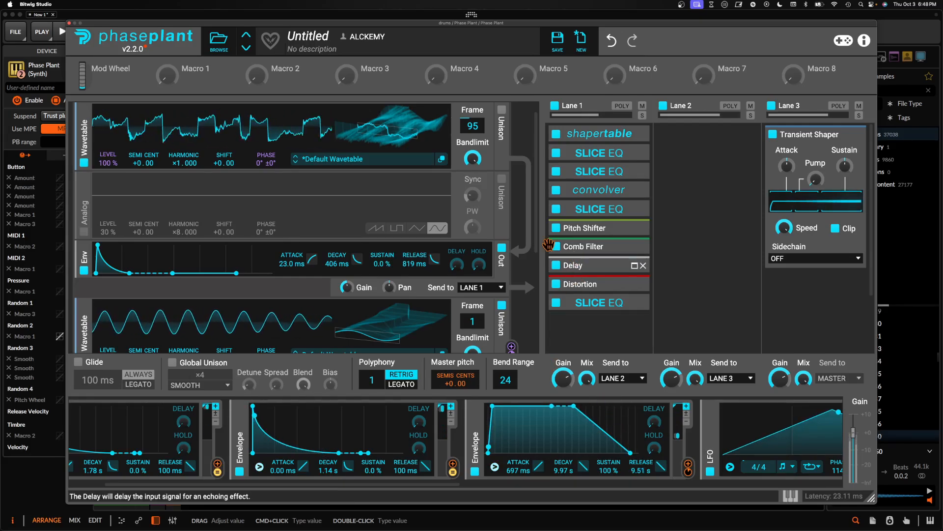
Re-enable the Analog oscillator in the group
mouse_move(245, 193)
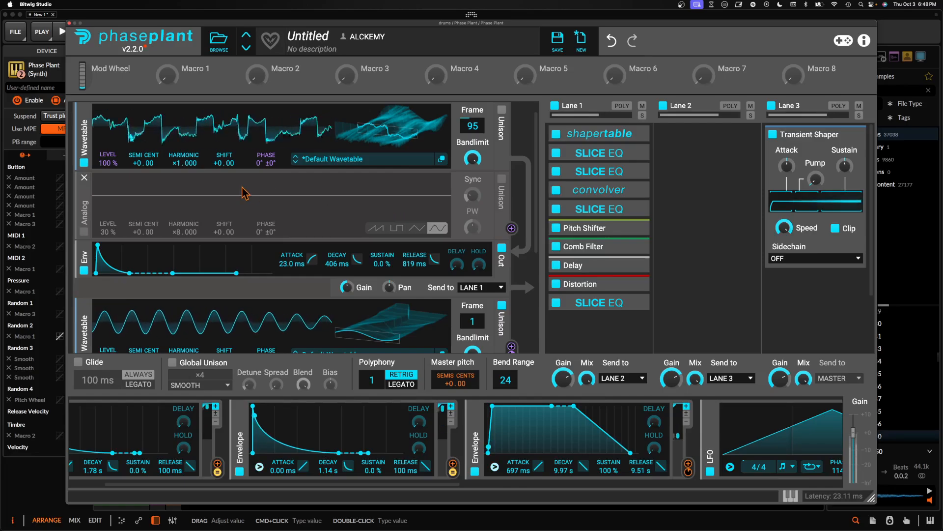
click(84, 231)
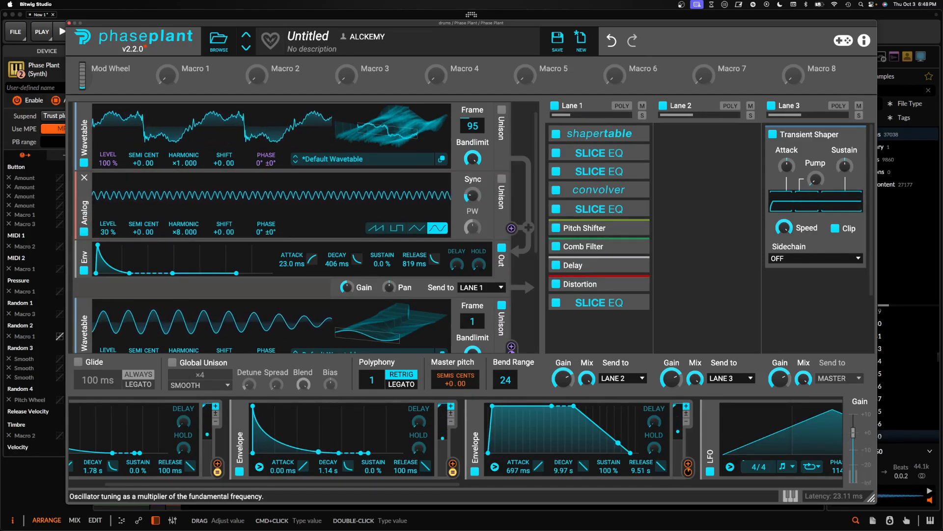
Set the Analog oscillator's harmonic to ×1.000 and disable the Wavetable oscillator directly below the first group's output
drag(184, 231, 187, 248)
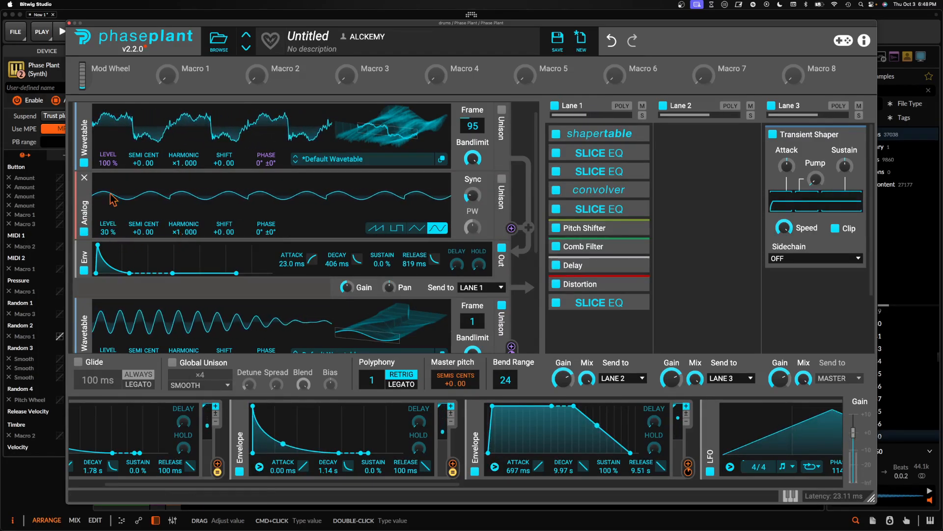
scroll(133, 268, down, 2)
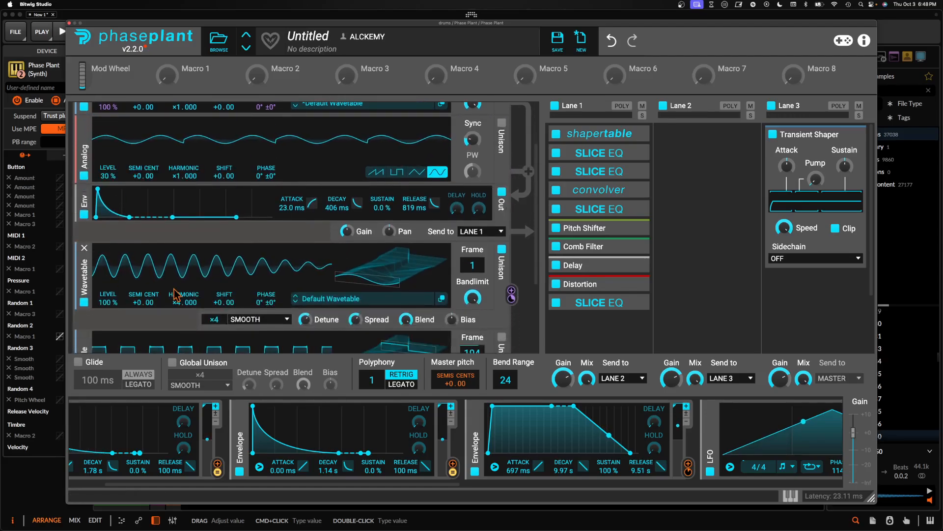
click(85, 301)
scroll(173, 264, up, 3)
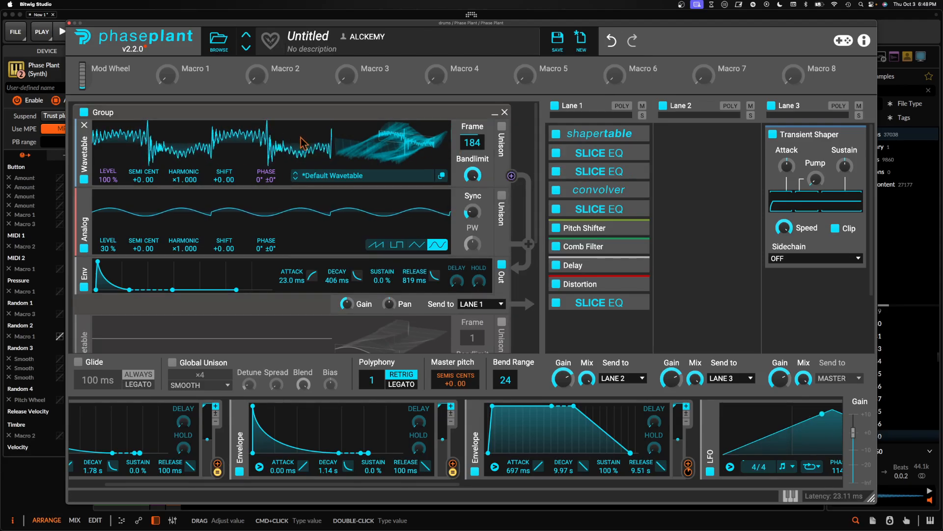
Close the Phase Plant window and switch to the Music app to browse the library's full song list with the old search cleared
click(69, 23)
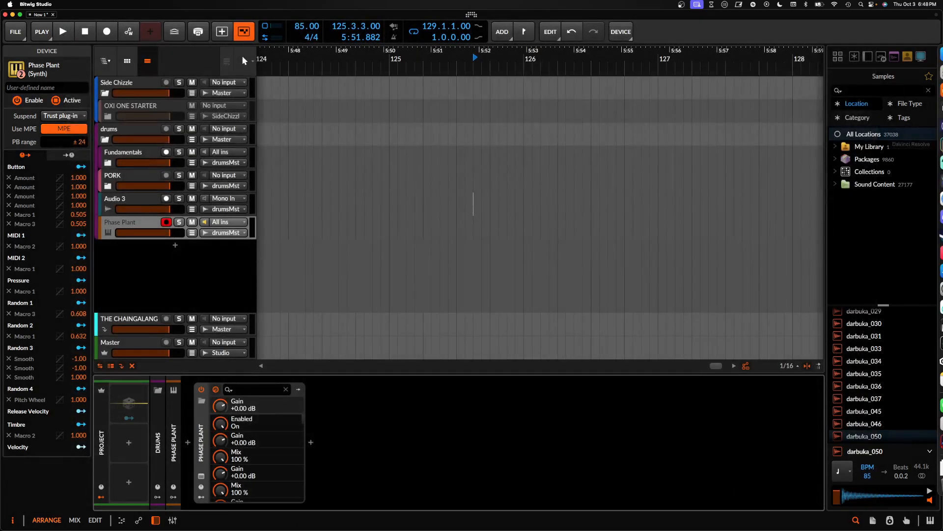
click(931, 253)
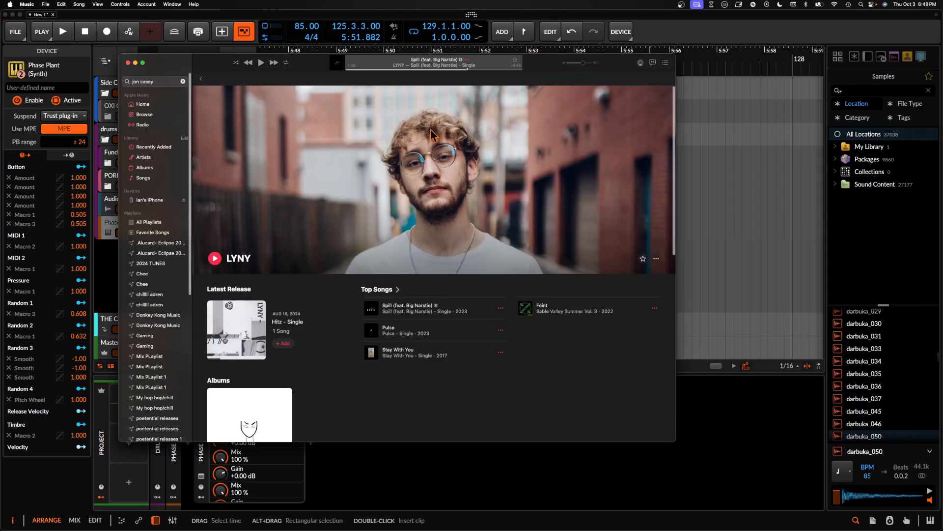
click(200, 79)
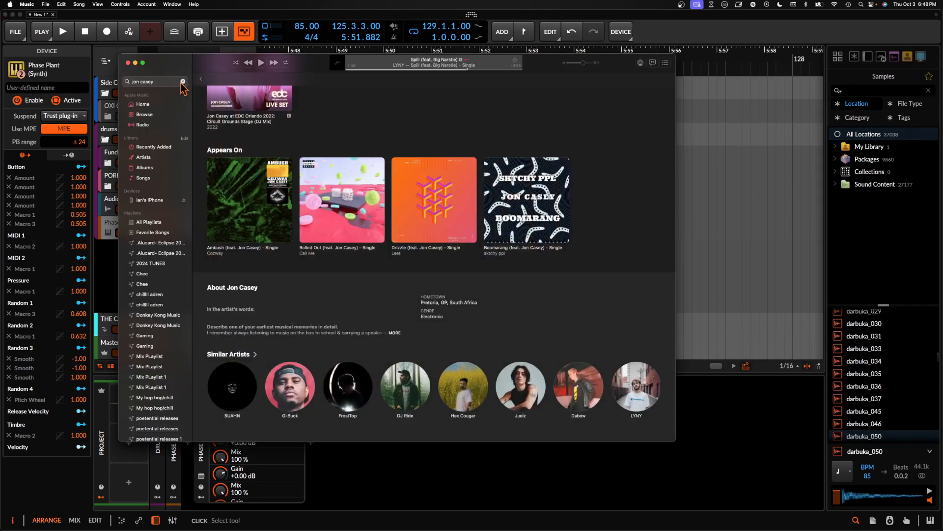
click(183, 82)
click(145, 178)
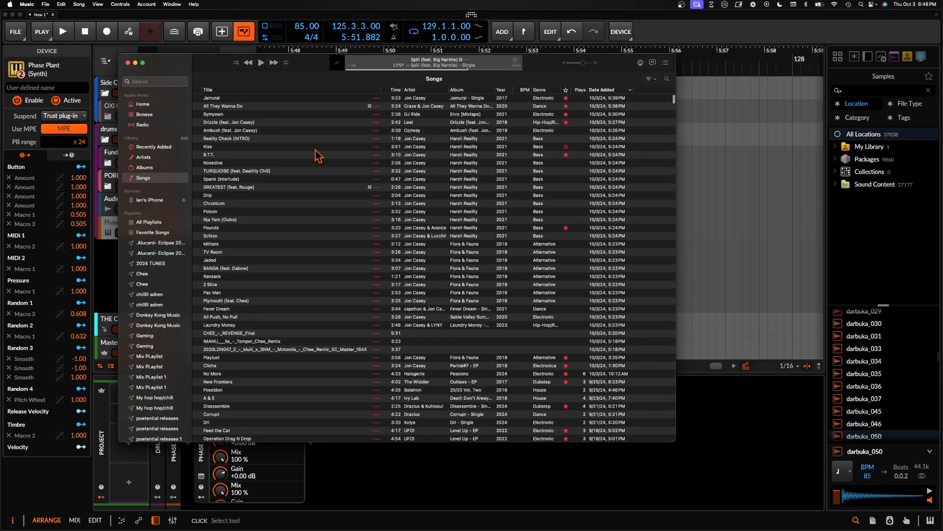
scroll(315, 155, down, 8)
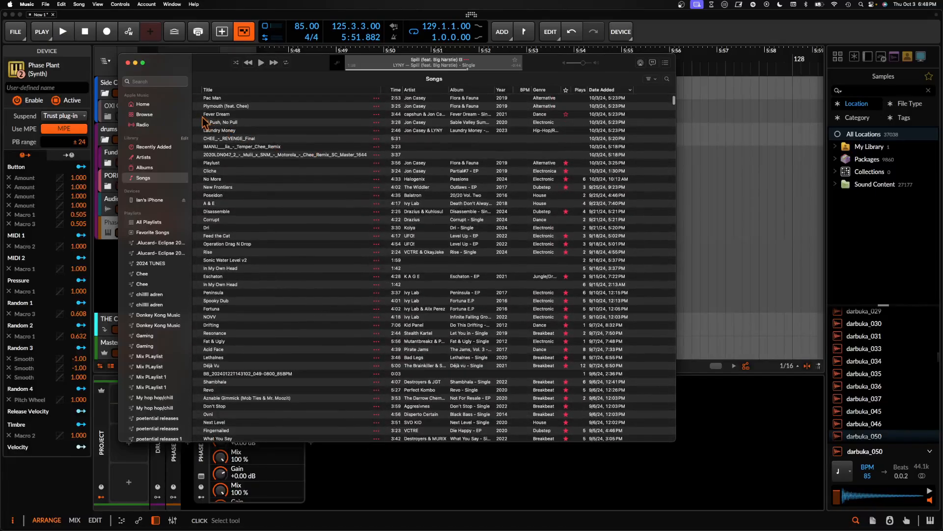
click(157, 82)
text(BWEE)
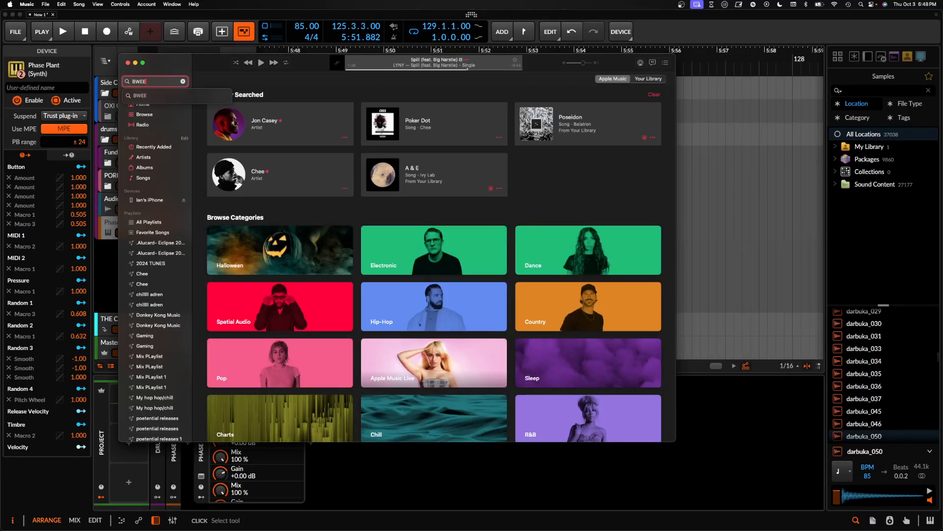
key(Return)
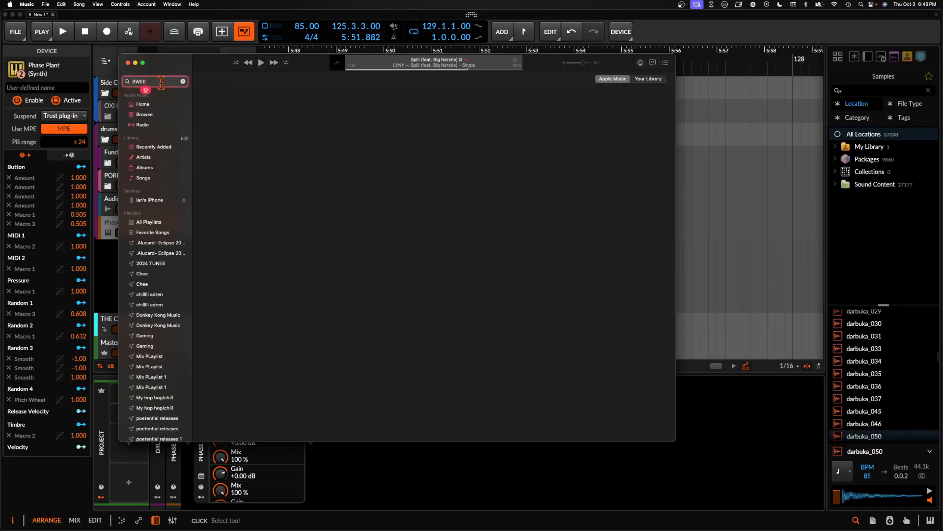
scroll(215, 201, down, 1)
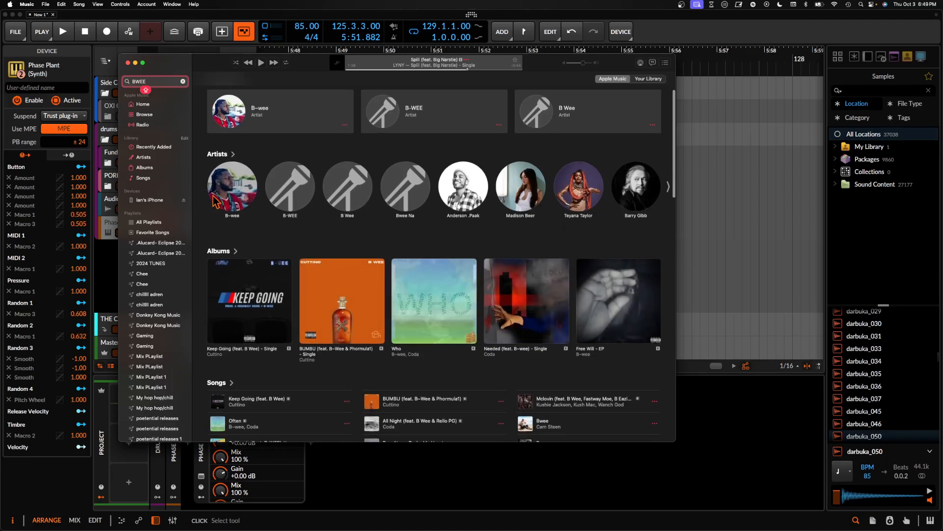
click(643, 79)
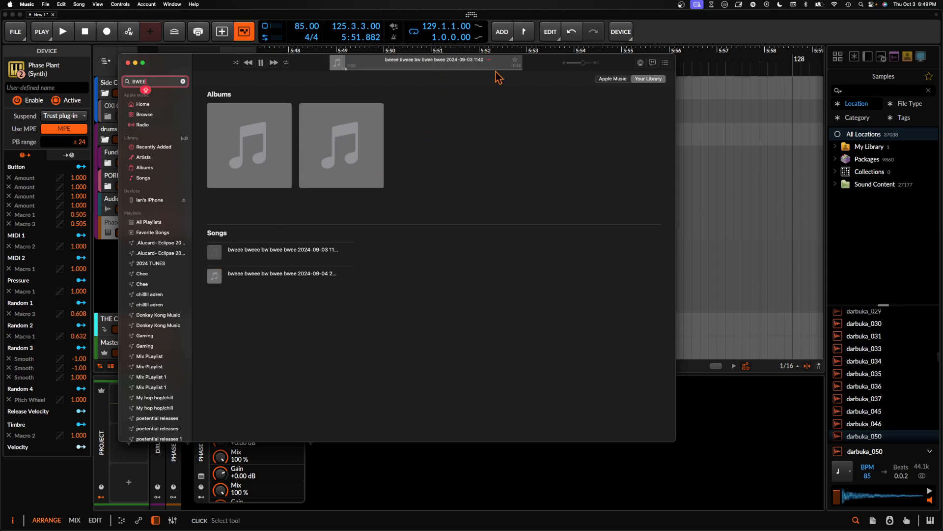
Listen to the track at a slightly higher playback volume, and close the Music window with playback paused
click(586, 63)
click(588, 63)
drag(587, 63, 586, 63)
drag(585, 63, 590, 63)
click(625, 73)
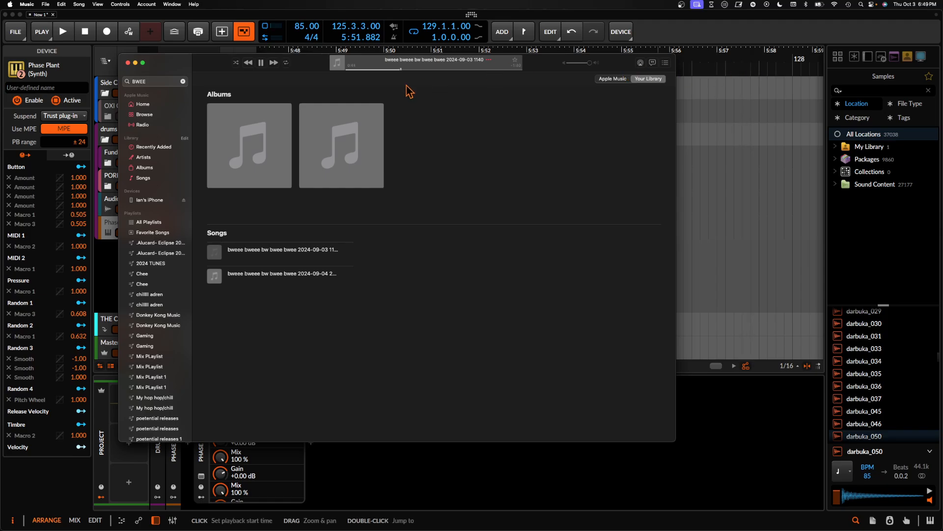
click(261, 63)
click(128, 62)
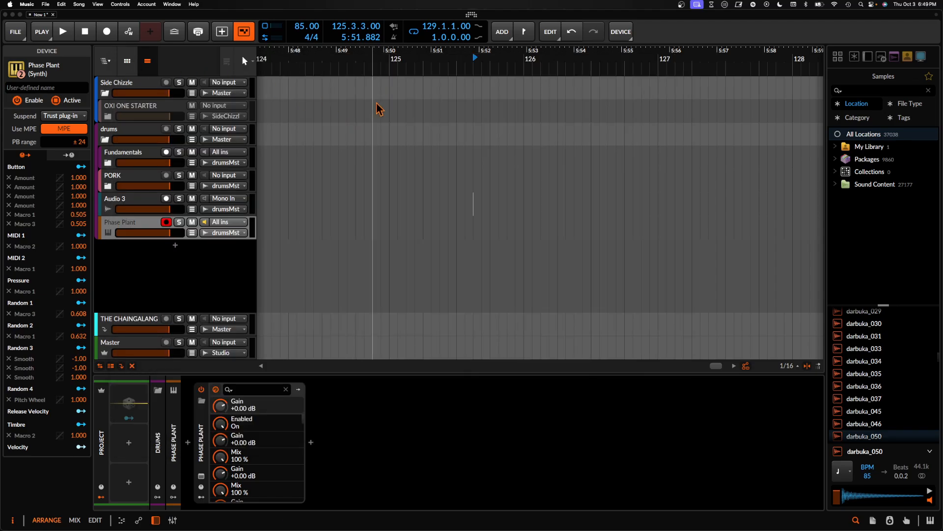